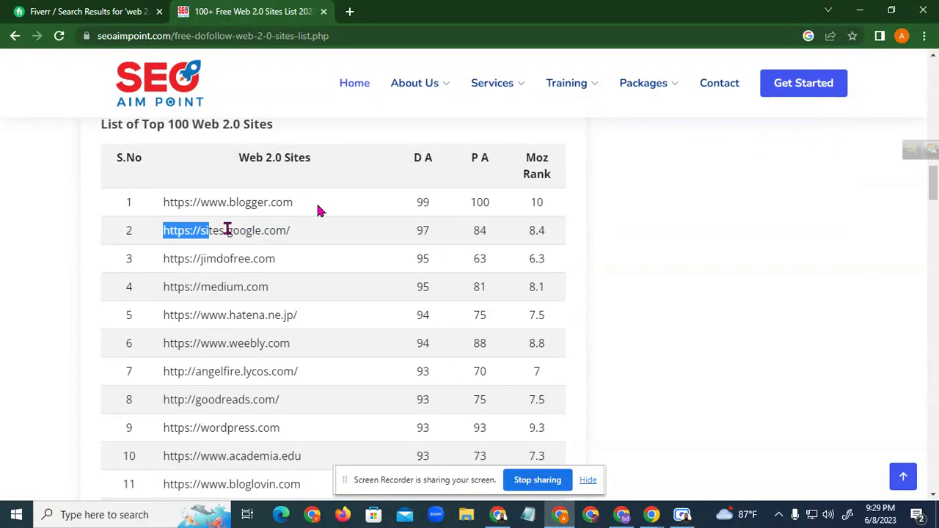
Scroll the Web 2.0 list, highlighting the jimdofree, medium, weebly and angelfire URLs
{"action": "left_click", "coordinate": [300, 234]}
{"action": "left_click_drag", "start_coordinate": [163, 258], "coordinate": [274, 260]}
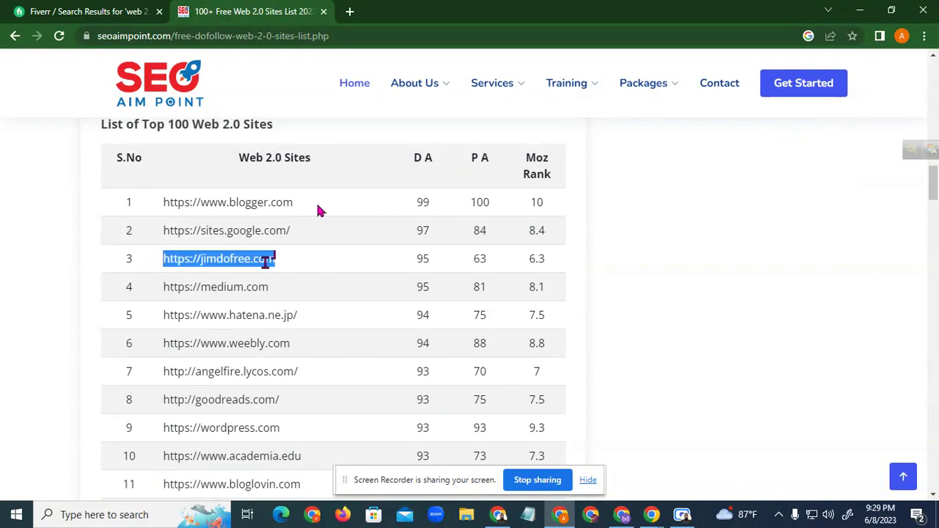
{"action": "left_click_drag", "start_coordinate": [164, 287], "coordinate": [281, 287]}
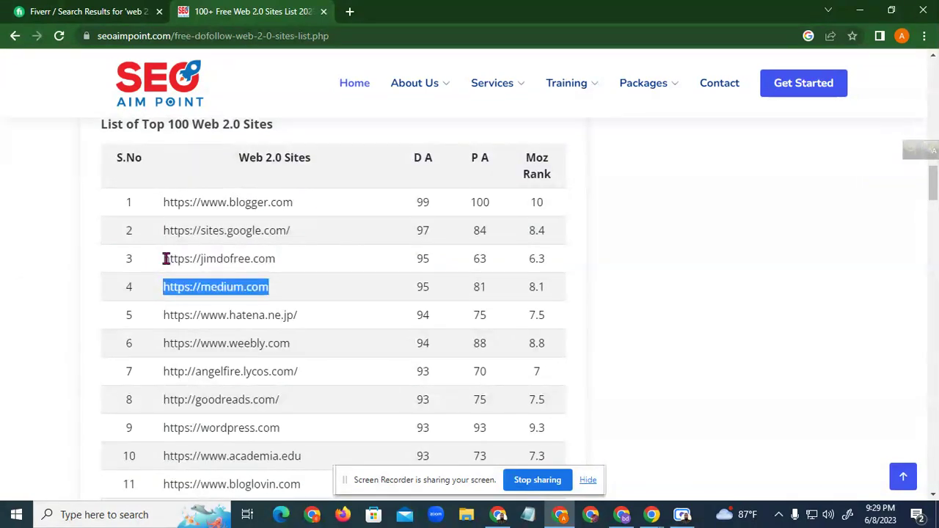
{"action": "left_click_drag", "start_coordinate": [164, 258], "coordinate": [295, 259]}
{"action": "scroll", "coordinate": [252, 311], "scroll_direction": "down", "scroll_amount": 1}
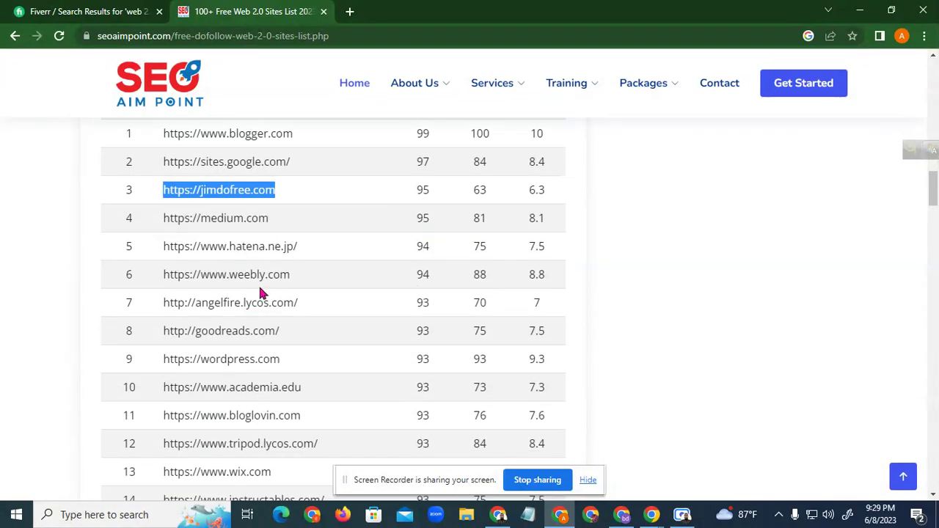
{"action": "left_click_drag", "start_coordinate": [179, 273], "coordinate": [300, 275]}
{"action": "left_click_drag", "start_coordinate": [189, 304], "coordinate": [288, 307]}
{"action": "left_click", "coordinate": [112, 297]}
{"action": "scroll", "coordinate": [301, 320], "scroll_direction": "down", "scroll_amount": 1}
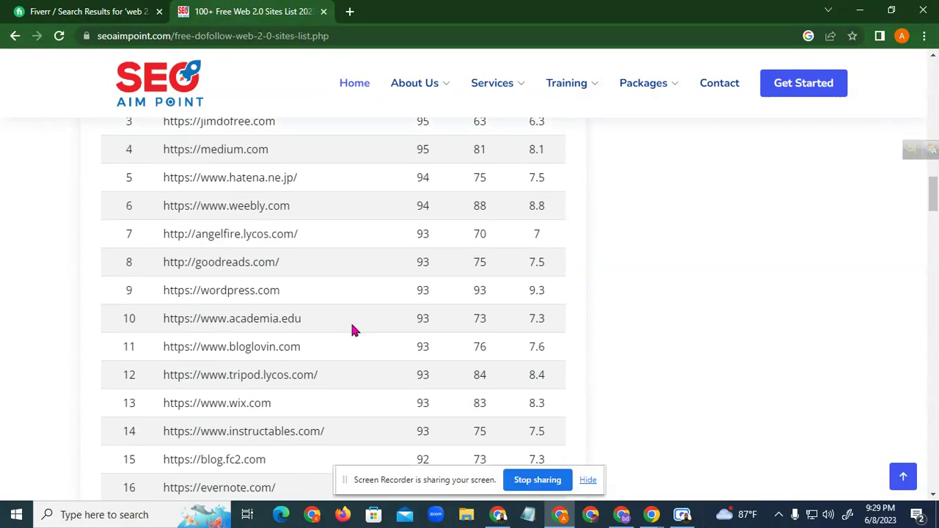
Select the wordpress.com URL in row 9 and bring up its context menu
{"action": "left_click_drag", "start_coordinate": [163, 293], "coordinate": [280, 292]}
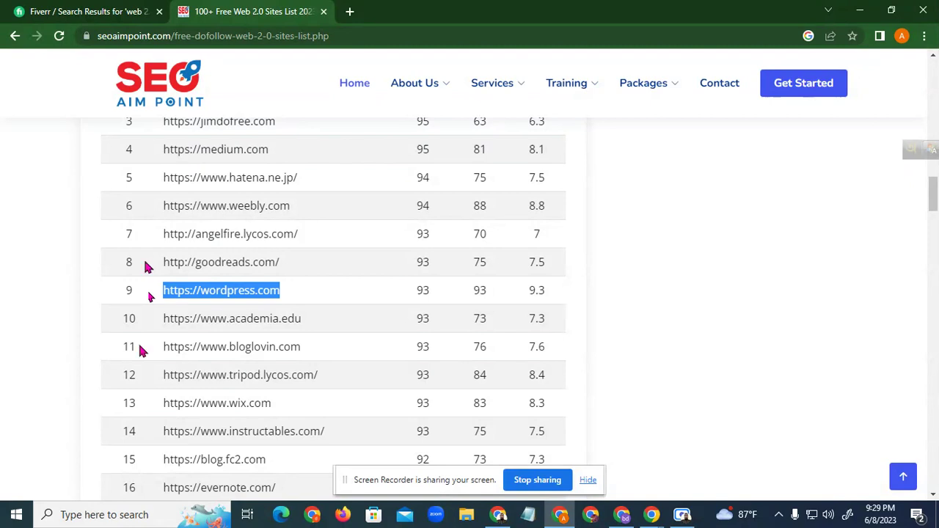
{"action": "left_click", "coordinate": [151, 294]}
{"action": "left_click_drag", "start_coordinate": [153, 294], "coordinate": [285, 295]}
{"action": "right_click", "coordinate": [277, 295]}
{"action": "left_click", "coordinate": [304, 335]}
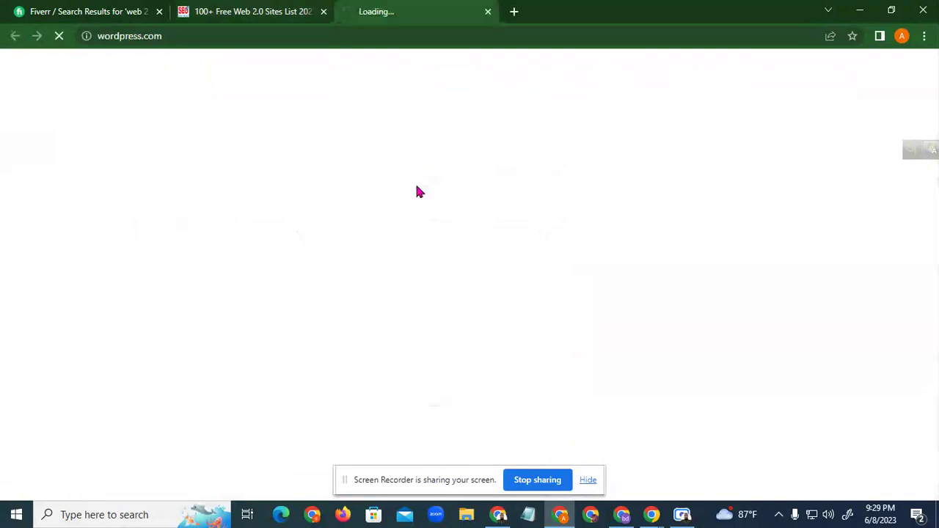
{"action": "left_click", "coordinate": [181, 36]}
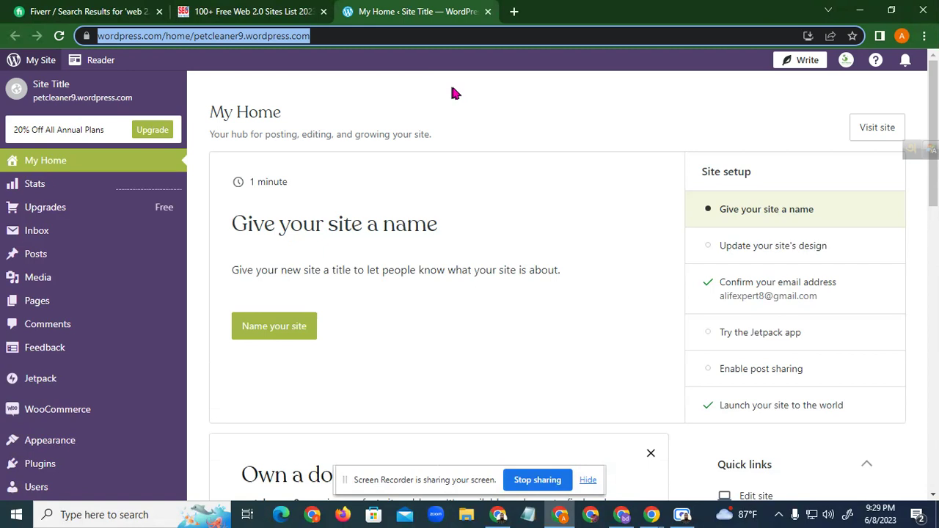
{"action": "left_click", "coordinate": [161, 36]}
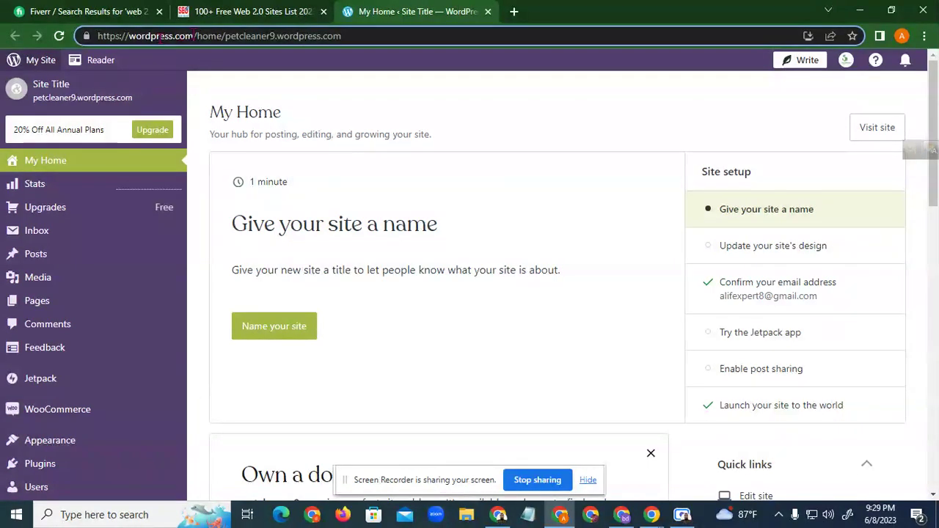
{"action": "left_click_drag", "start_coordinate": [193, 35], "coordinate": [51, 38]}
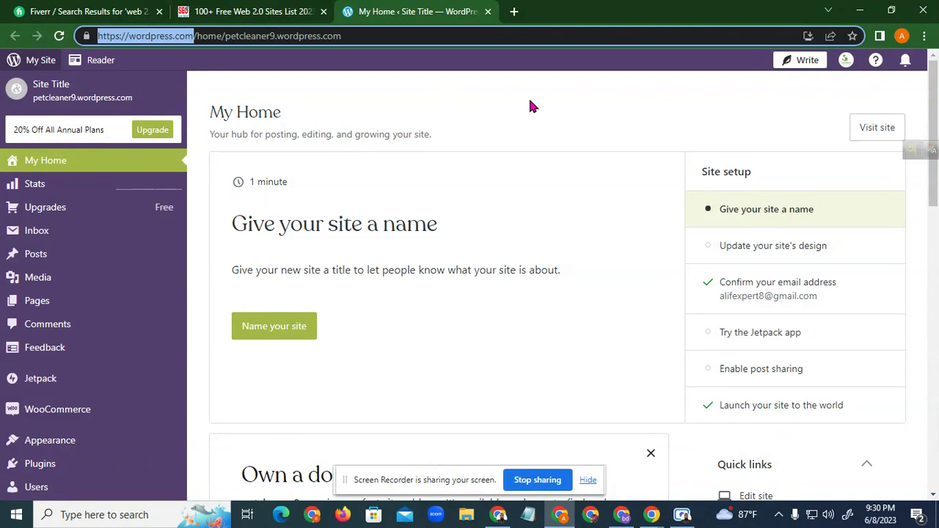
{"action": "left_click", "coordinate": [194, 36]}
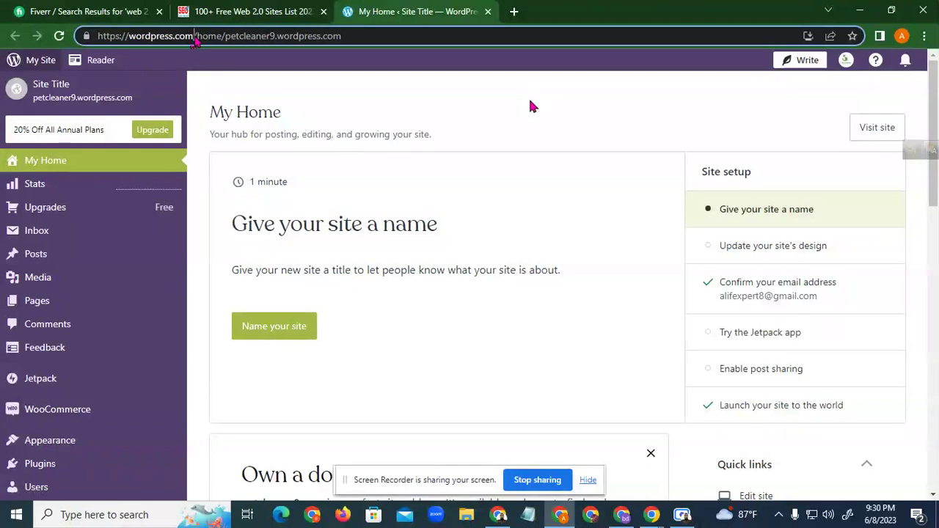
{"action": "left_click_drag", "start_coordinate": [194, 36], "coordinate": [45, 43]}
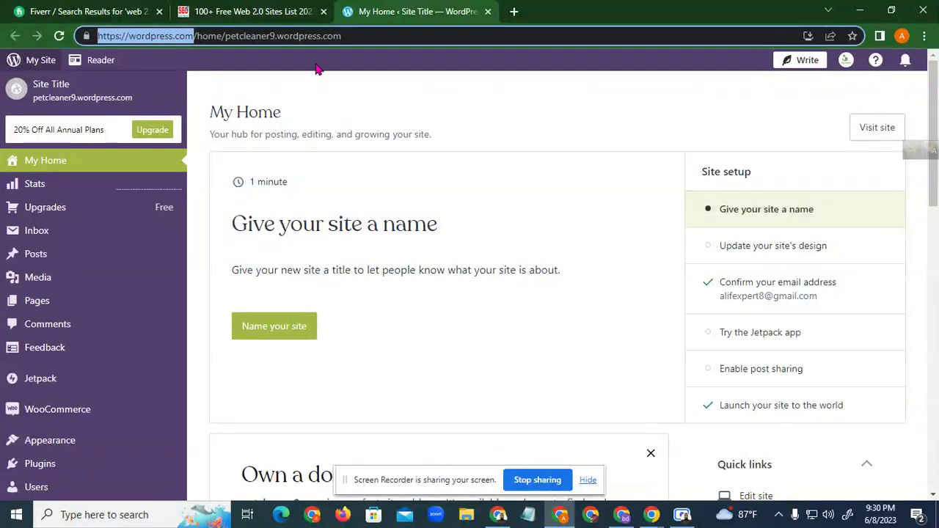
{"action": "left_click", "coordinate": [196, 38]}
{"action": "left_click_drag", "start_coordinate": [195, 38], "coordinate": [77, 44]}
{"action": "left_click", "coordinate": [516, 106]}
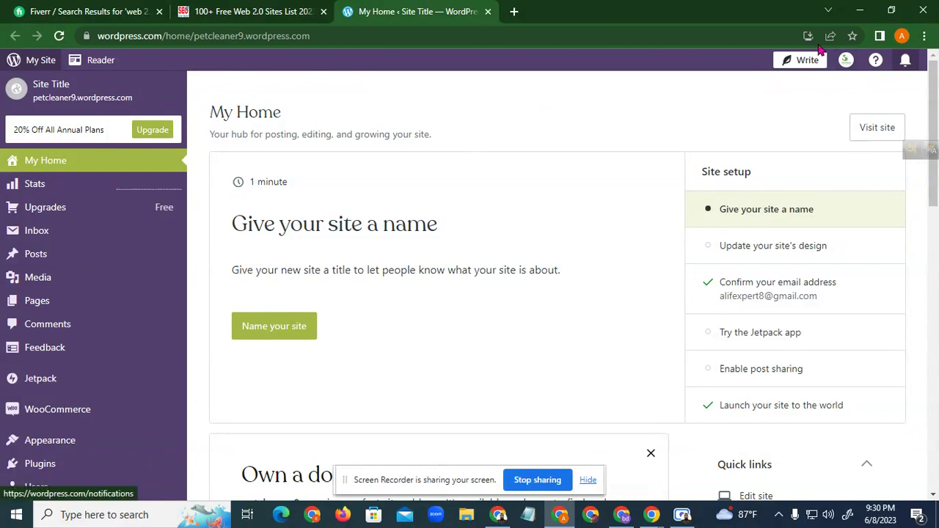
{"action": "left_click_drag", "start_coordinate": [168, 36], "coordinate": [98, 37]}
{"action": "right_click", "coordinate": [147, 35]}
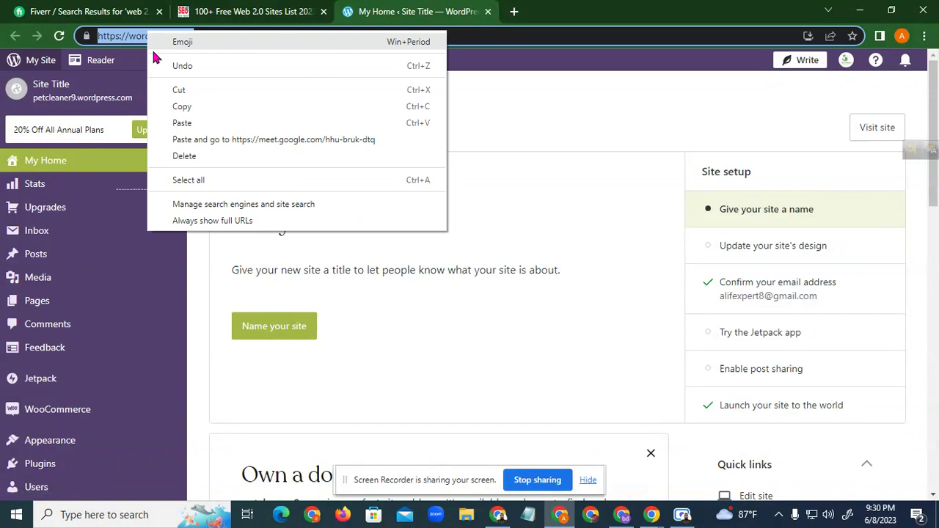
{"action": "left_click", "coordinate": [206, 106]}
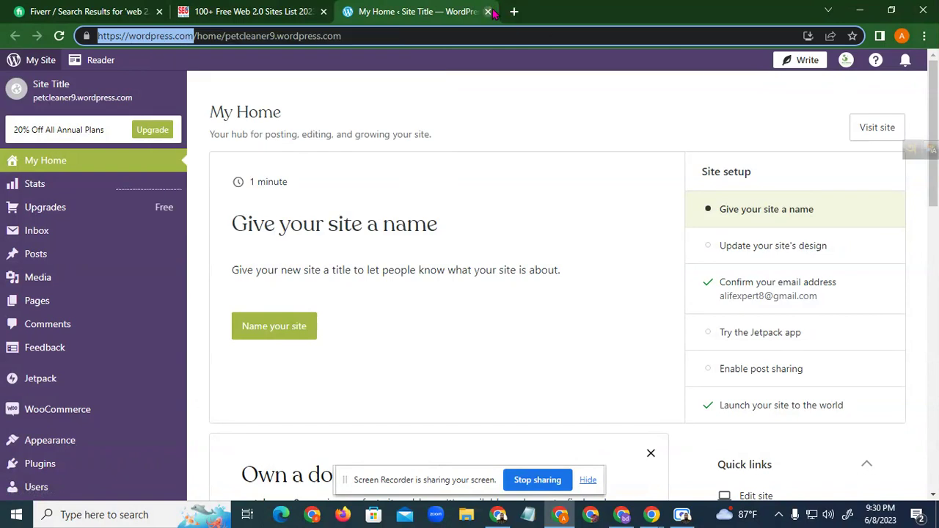
{"action": "left_click", "coordinate": [488, 11]}
{"action": "left_click", "coordinate": [902, 35]}
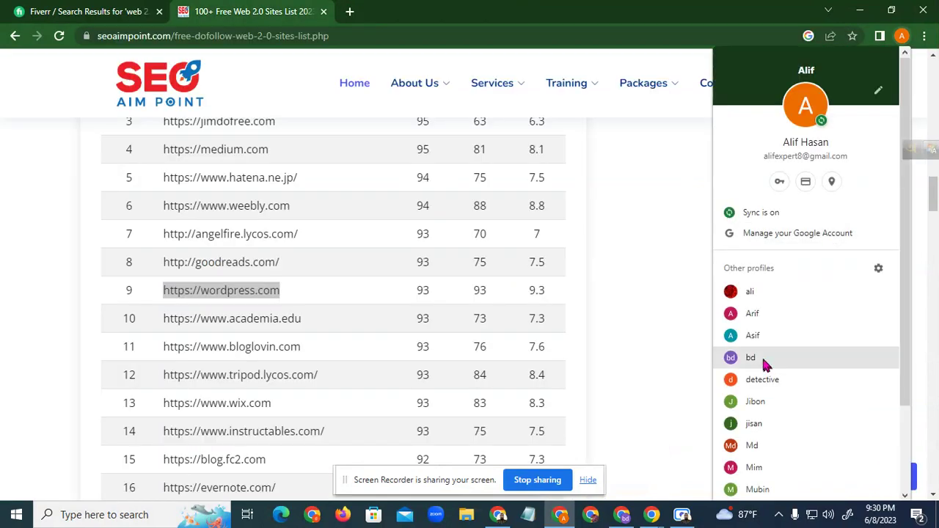
In another Chrome profile, paste and load wordpress.com, then start account sign-up
{"action": "left_click", "coordinate": [772, 403]}
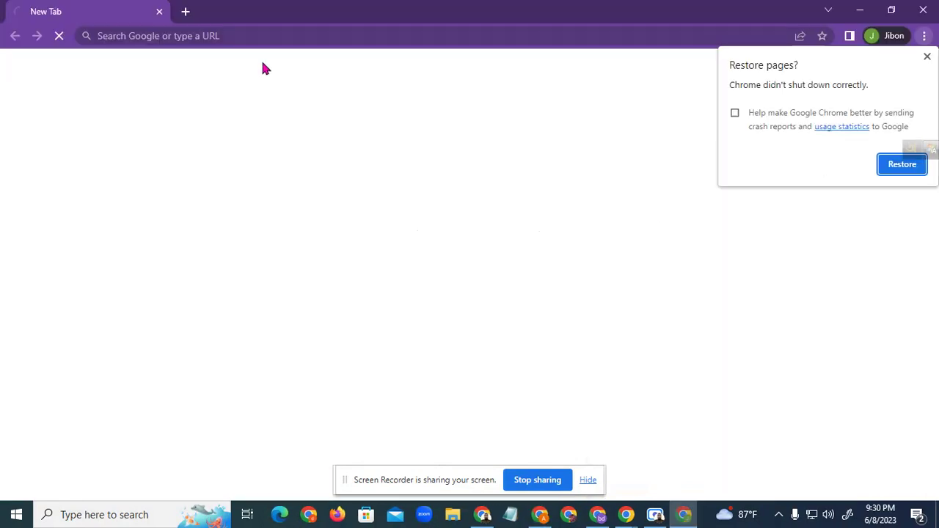
{"action": "left_click", "coordinate": [927, 57]}
{"action": "left_click", "coordinate": [467, 37]}
{"action": "right_click", "coordinate": [468, 36]}
{"action": "left_click", "coordinate": [497, 149]}
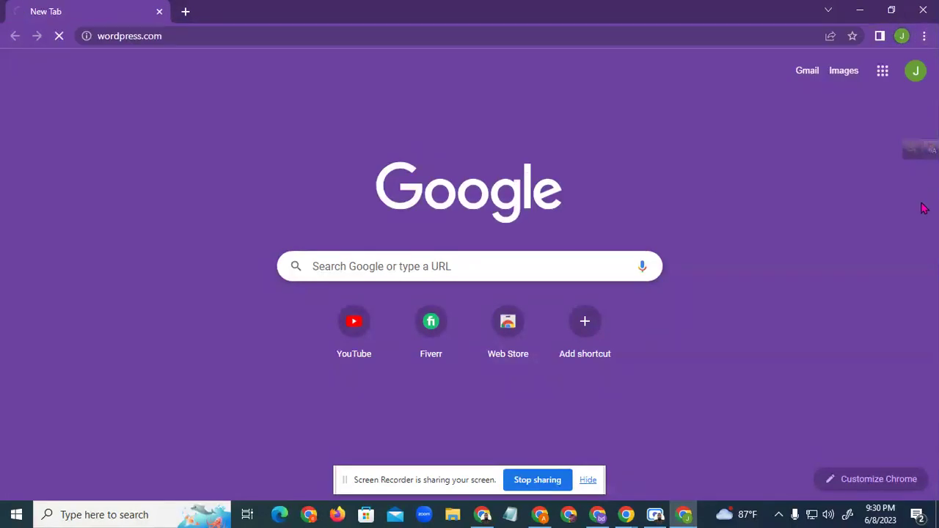
{"action": "left_click_drag", "start_coordinate": [188, 38], "coordinate": [85, 36]}
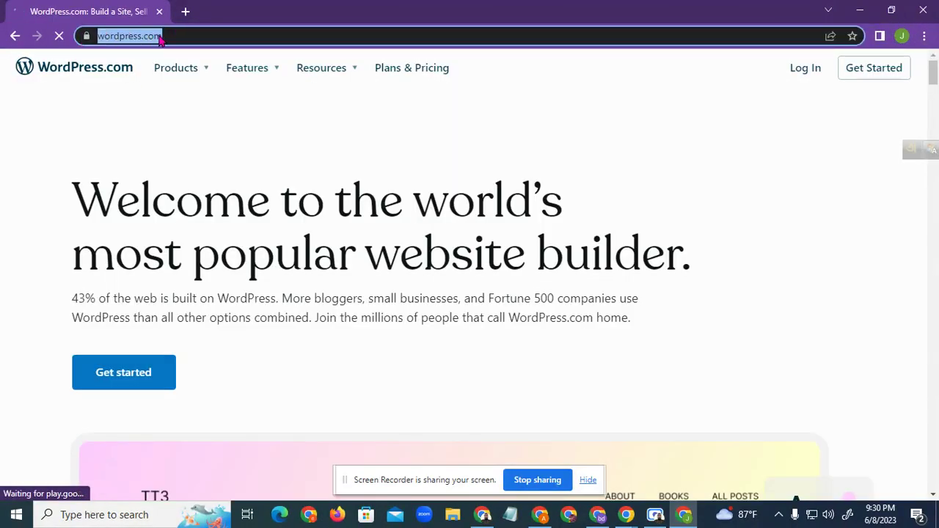
{"action": "left_click", "coordinate": [771, 163]}
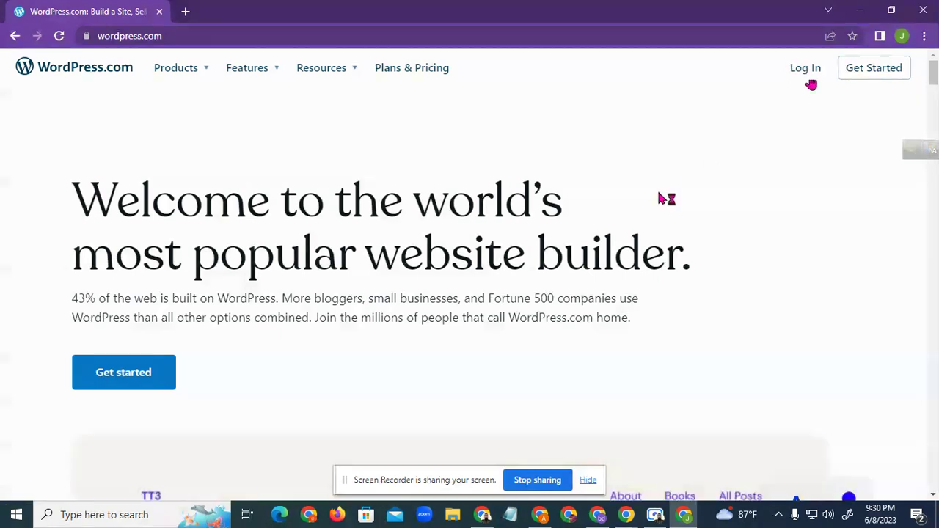
{"action": "left_click", "coordinate": [877, 75]}
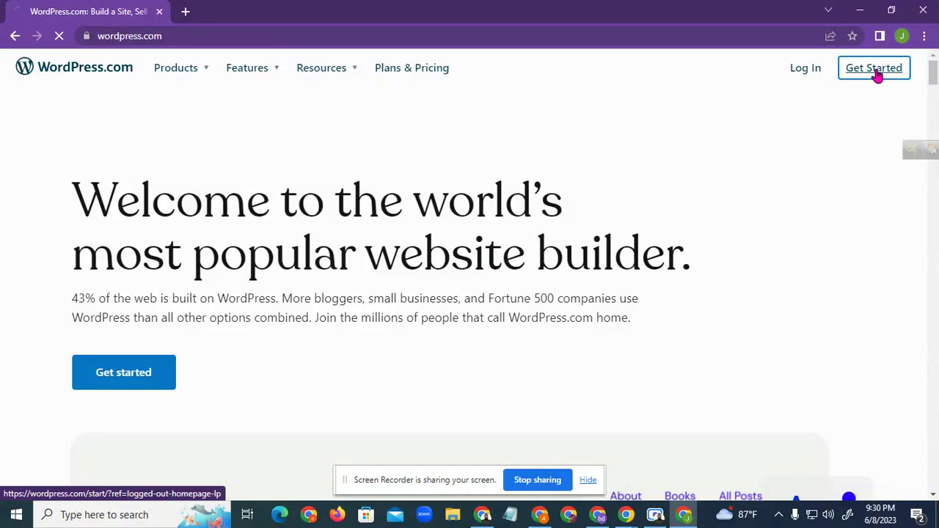
Copy the profile's Google e-mail address and return to the sign-up page
{"action": "left_click", "coordinate": [186, 11]}
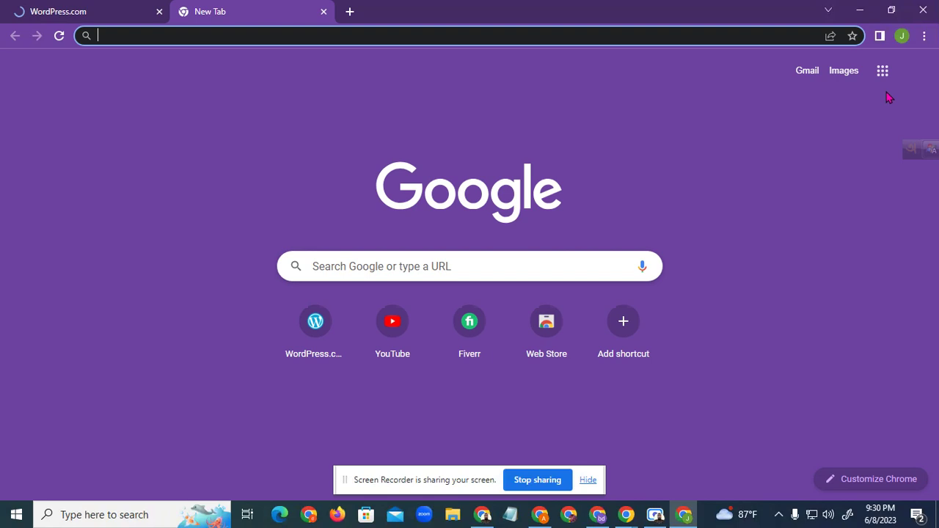
{"action": "left_click", "coordinate": [914, 83]}
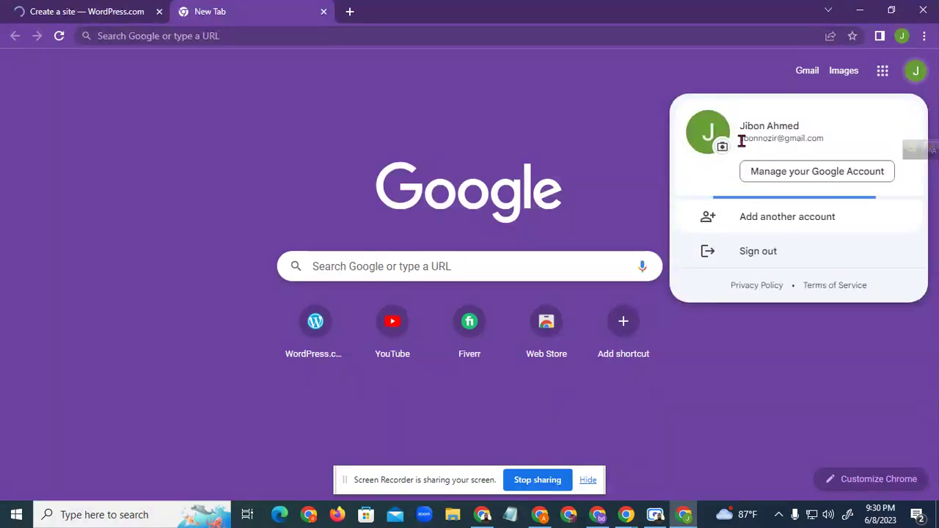
{"action": "left_click_drag", "start_coordinate": [833, 140], "coordinate": [742, 143]}
{"action": "right_click", "coordinate": [742, 143]}
{"action": "left_click", "coordinate": [742, 151]}
{"action": "left_click", "coordinate": [70, 11]}
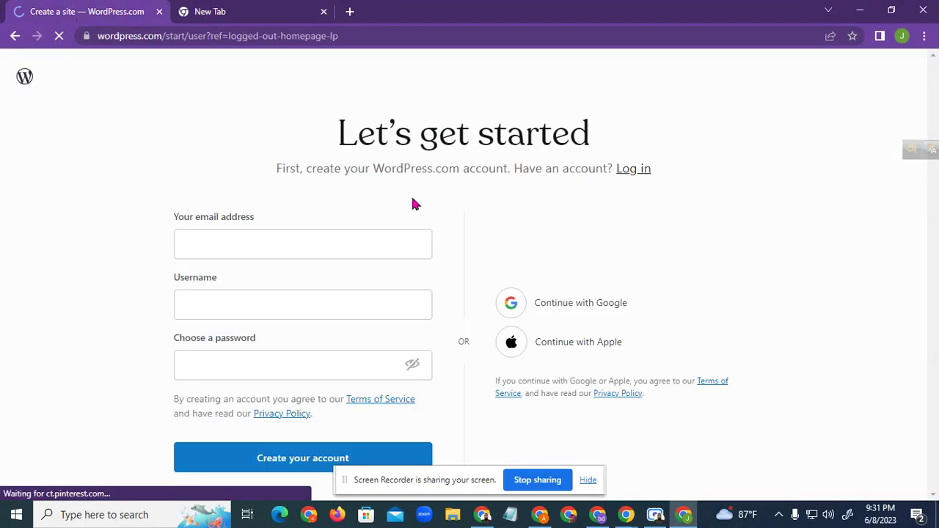
Fill the sign-up form with the pasted e-mail, a username and a password
{"action": "right_click", "coordinate": [263, 240]}
{"action": "left_click", "coordinate": [324, 347]}
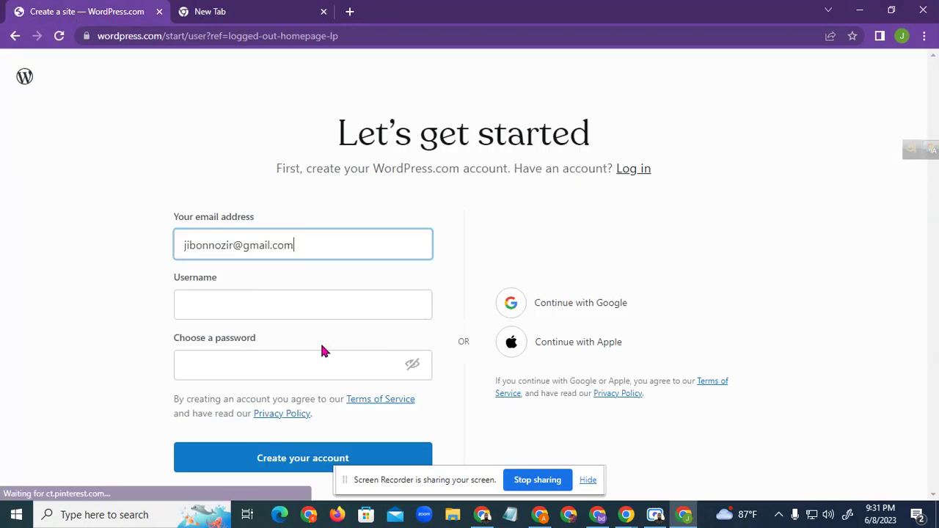
{"action": "left_click", "coordinate": [245, 308]}
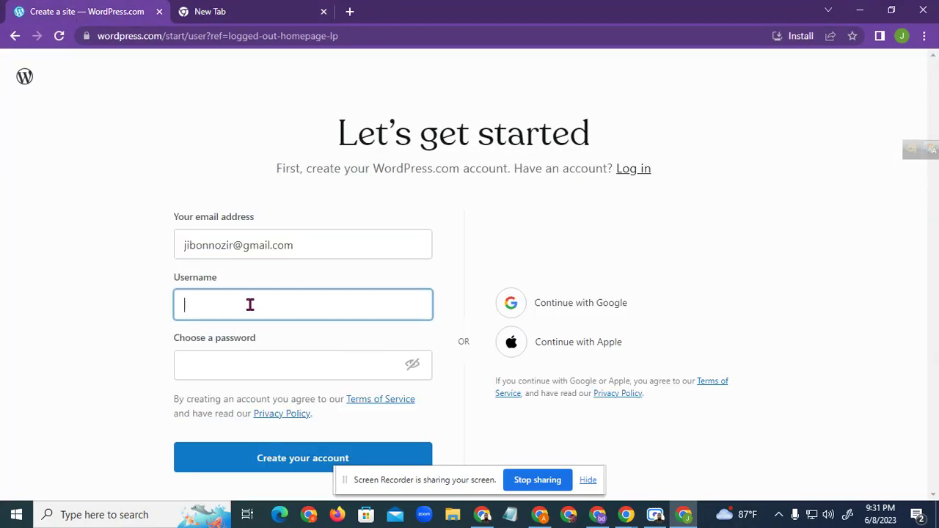
{"action": "type", "text": "jibonnozir"}
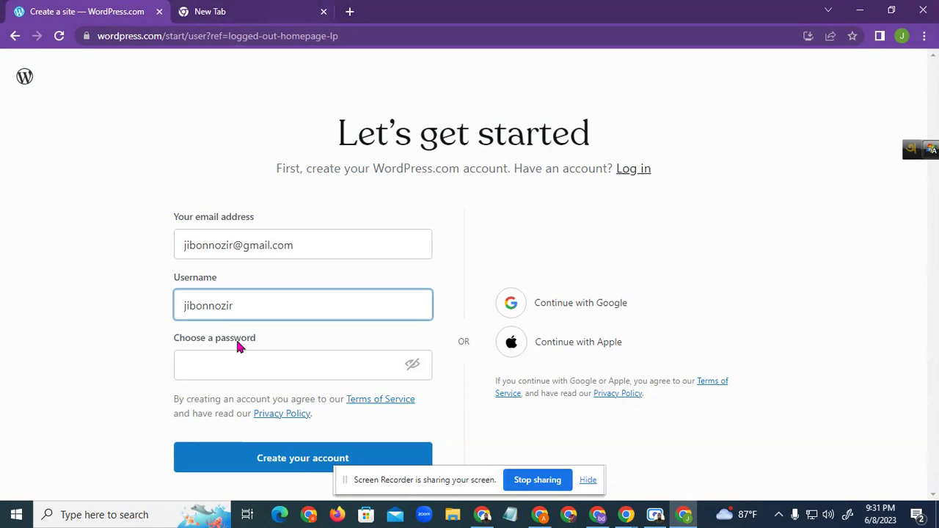
{"action": "left_click", "coordinate": [243, 370]}
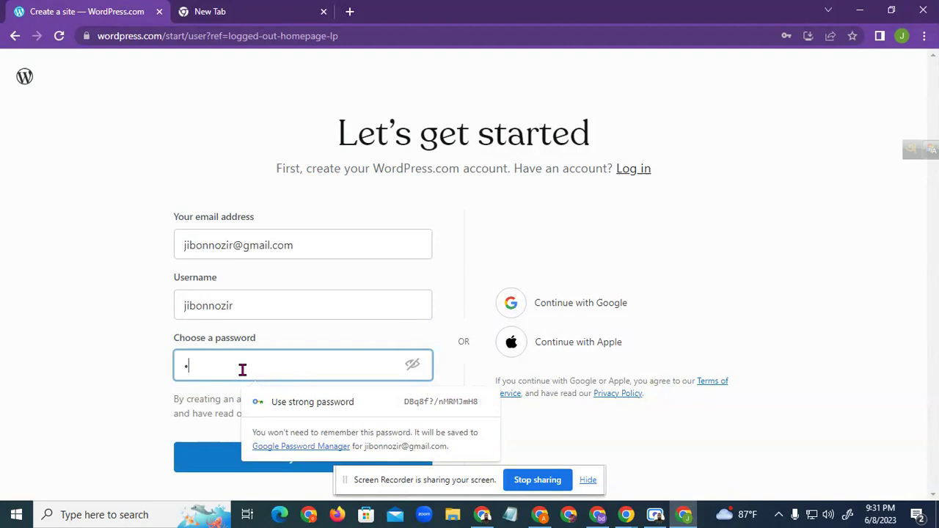
{"action": "type", "text": "••••••"}
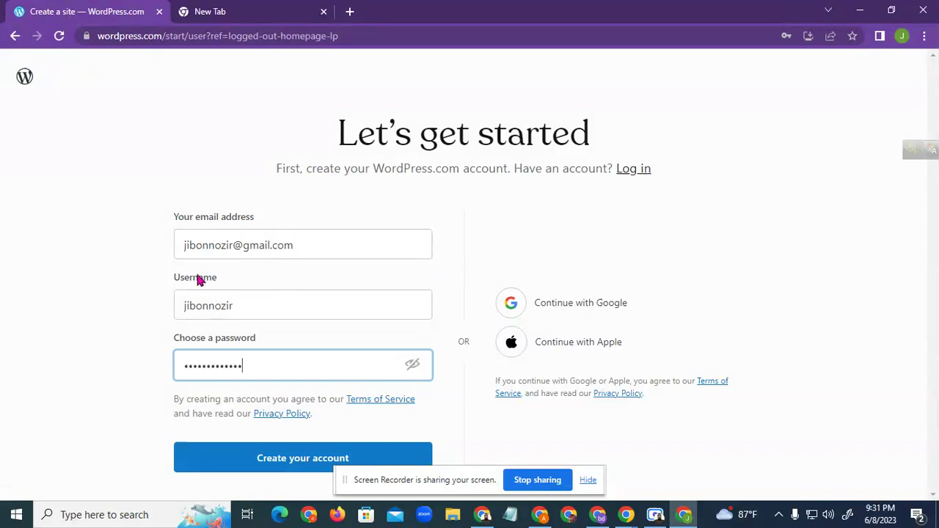
Try reworking the username, undo the change, and submit Create your account
{"action": "left_click", "coordinate": [240, 307]}
{"action": "left_click_drag", "start_coordinate": [240, 307], "coordinate": [174, 313]}
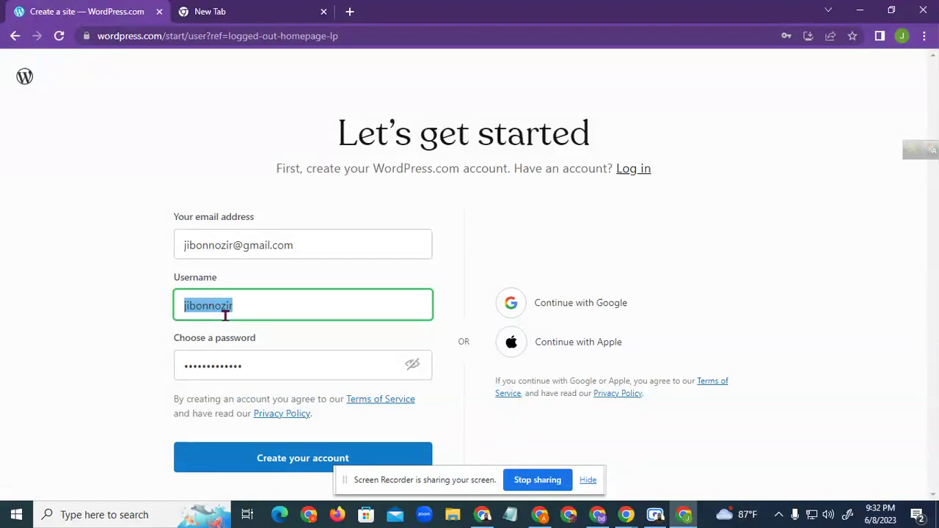
{"action": "left_click", "coordinate": [241, 308]}
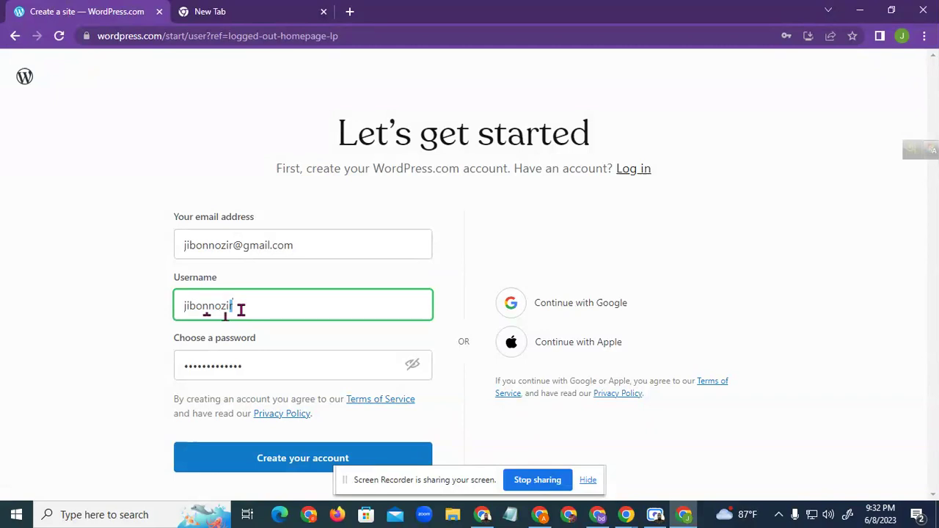
{"action": "left_click_drag", "start_coordinate": [241, 308], "coordinate": [185, 310]}
{"action": "left_click", "coordinate": [149, 302]}
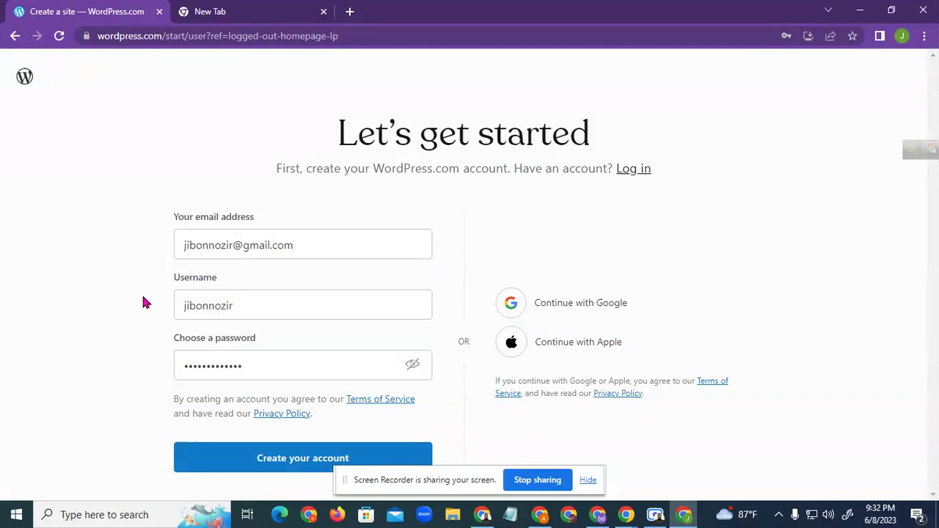
{"action": "left_click_drag", "start_coordinate": [187, 306], "coordinate": [236, 307]}
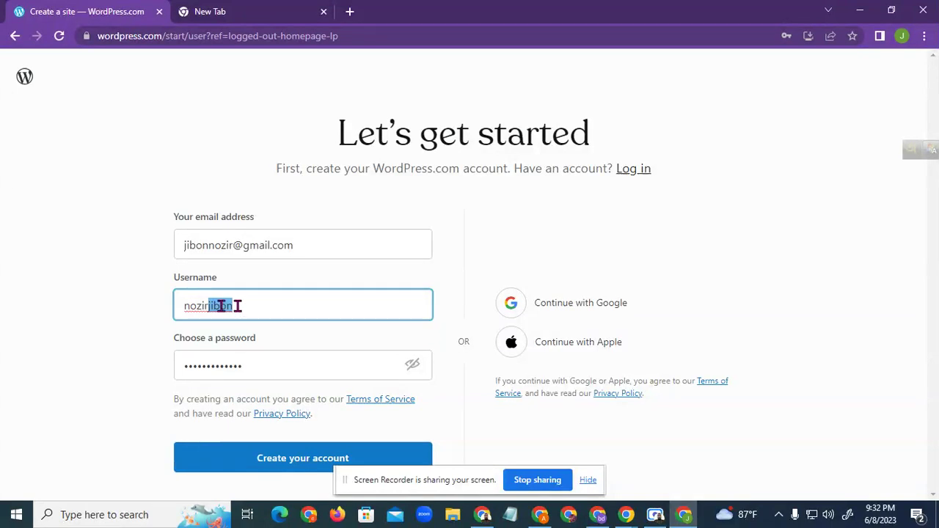
{"action": "key", "text": "ctrl+z"}
{"action": "left_click", "coordinate": [199, 323]}
{"action": "left_click", "coordinate": [293, 461]}
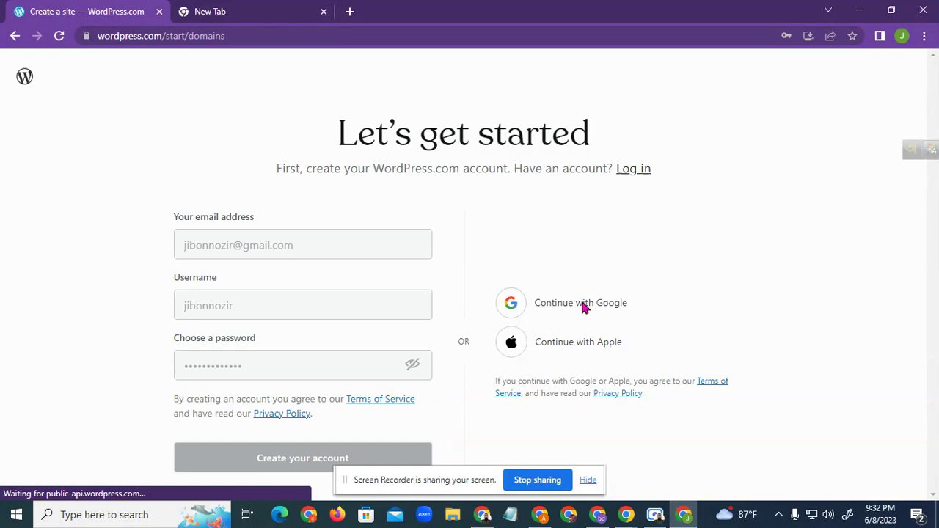
Save the new account password in Chrome and look over the domain step
{"action": "left_click", "coordinate": [780, 231]}
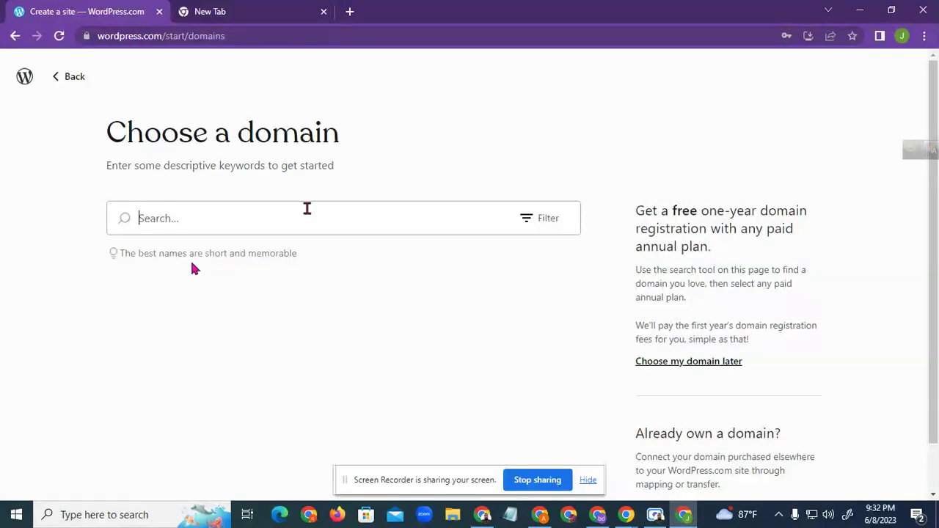
{"action": "scroll", "coordinate": [471, 273], "scroll_direction": "down", "scroll_amount": 2}
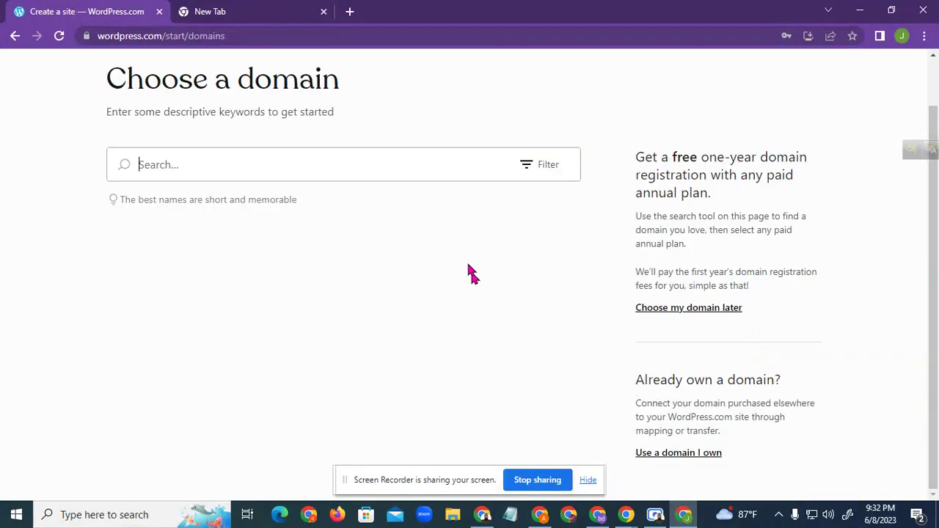
{"action": "scroll", "coordinate": [339, 270], "scroll_direction": "up", "scroll_amount": 2}
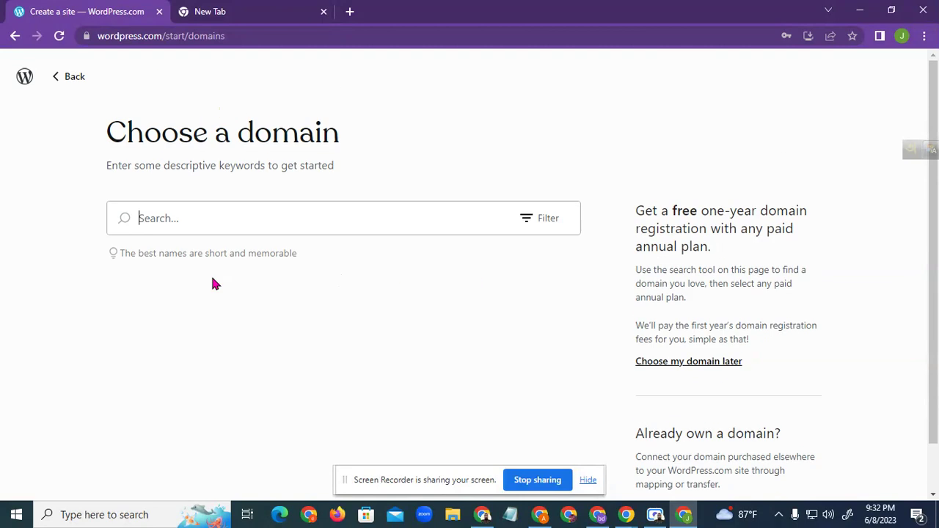
{"action": "scroll", "coordinate": [737, 397], "scroll_direction": "down", "scroll_amount": 2}
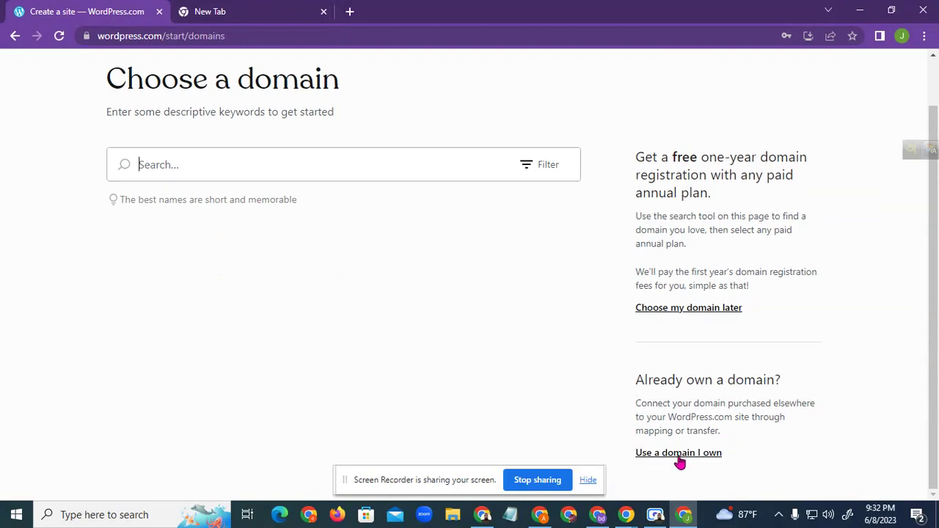
{"action": "scroll", "coordinate": [456, 270], "scroll_direction": "up", "scroll_amount": 2}
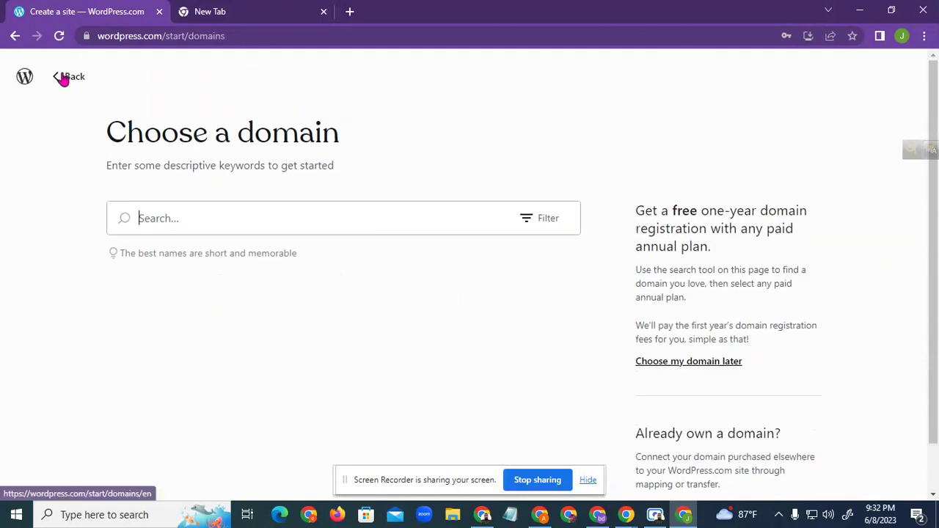
Go back to the sites list and continue logging in to reach 'Let's add your first site'
{"action": "left_click", "coordinate": [63, 80]}
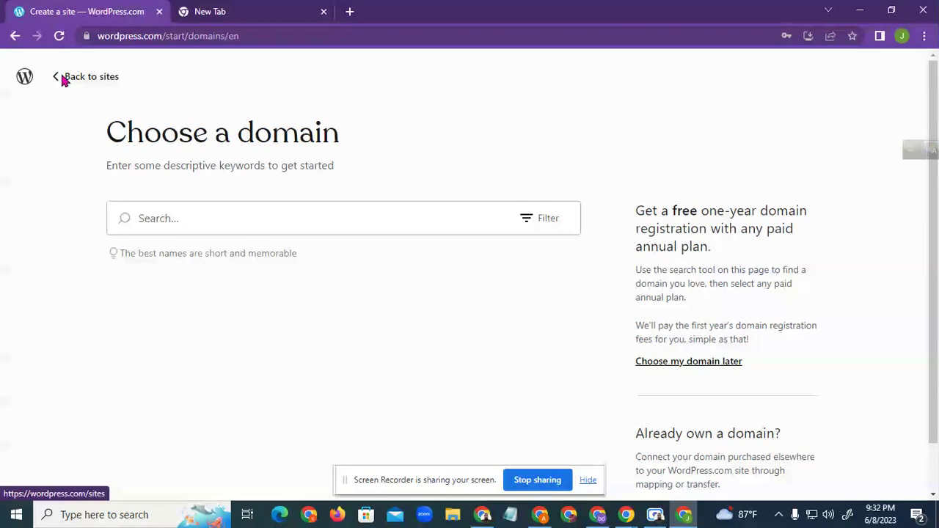
{"action": "left_click", "coordinate": [72, 80]}
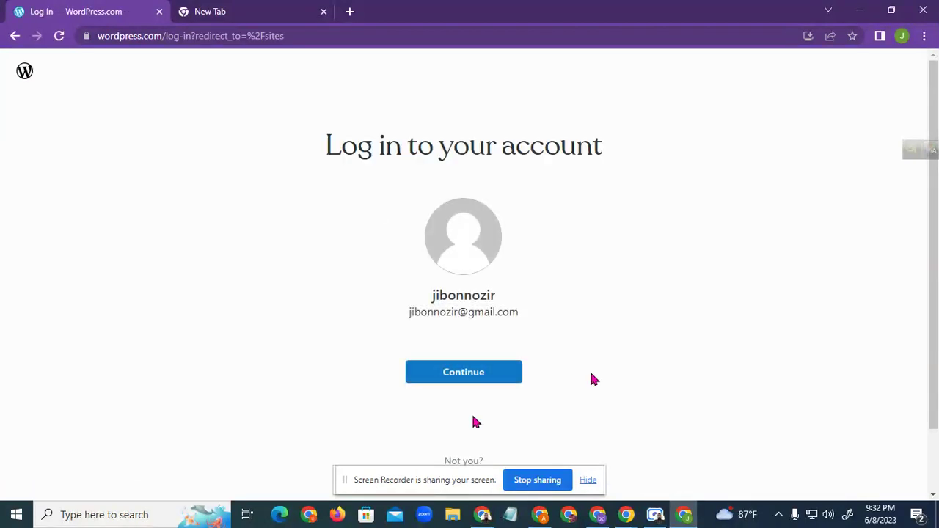
{"action": "left_click", "coordinate": [473, 380]}
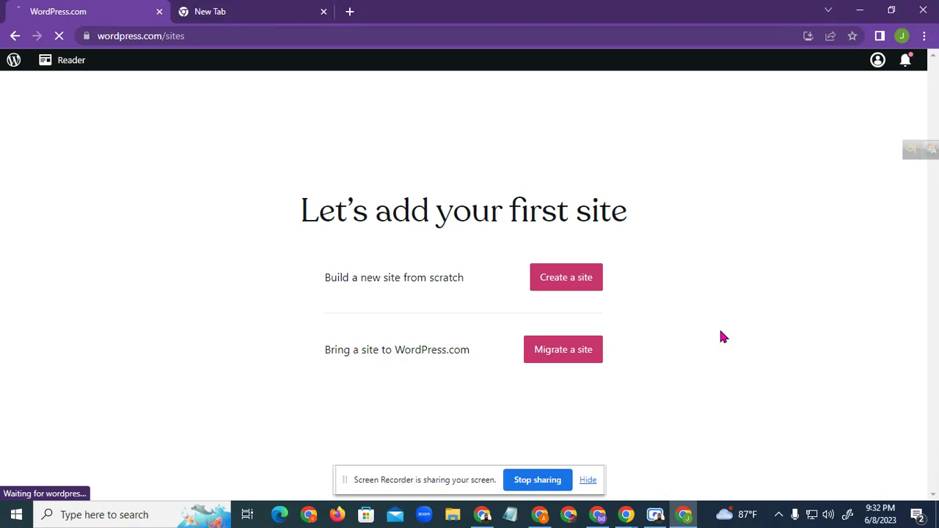
{"action": "left_click_drag", "start_coordinate": [320, 216], "coordinate": [638, 221]}
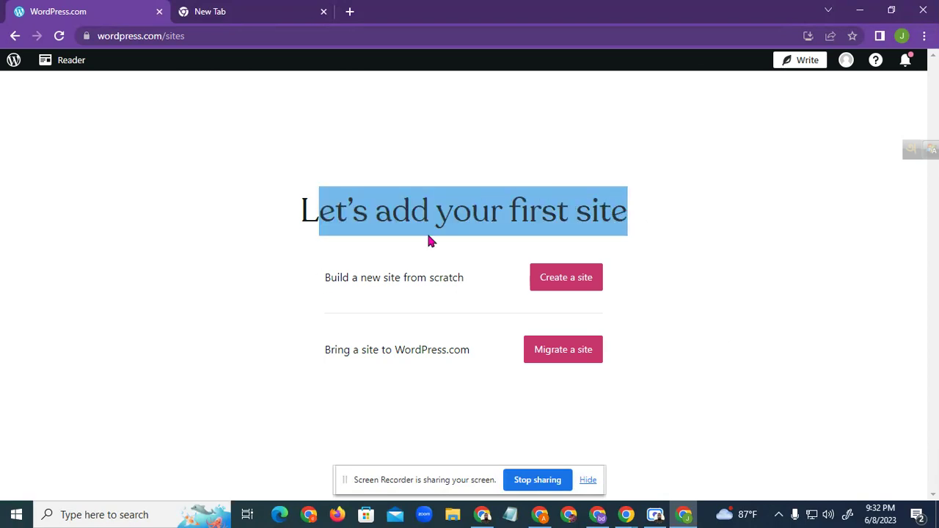
{"action": "left_click", "coordinate": [666, 227]}
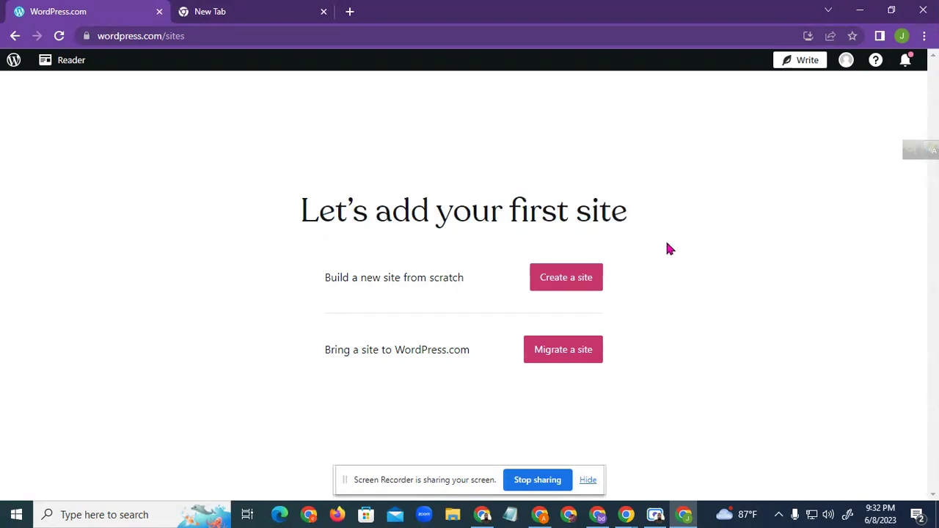
{"action": "left_click_drag", "start_coordinate": [337, 277], "coordinate": [456, 278]}
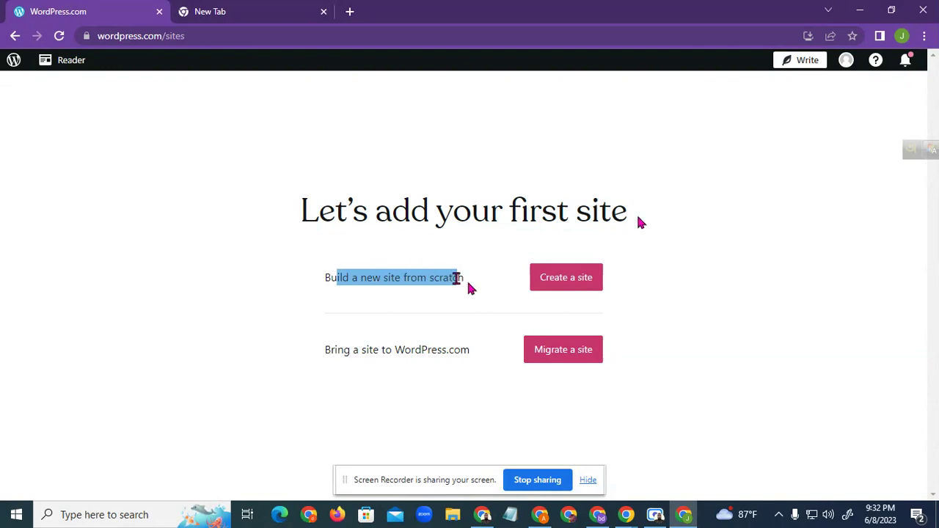
Compare the build-from-scratch and migrate options, then choose Create a site
{"action": "left_click", "coordinate": [350, 277]}
{"action": "left_click_drag", "start_coordinate": [326, 278], "coordinate": [468, 285]}
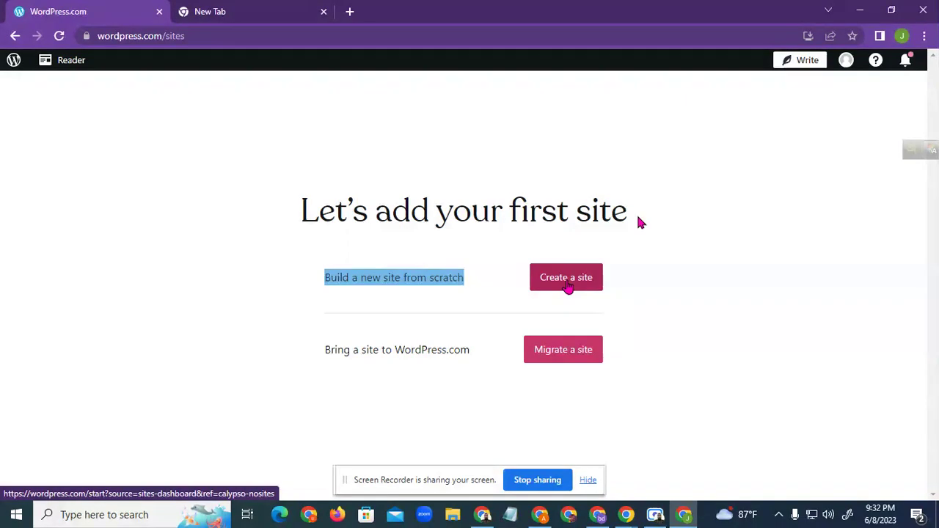
{"action": "left_click_drag", "start_coordinate": [325, 350], "coordinate": [469, 348]}
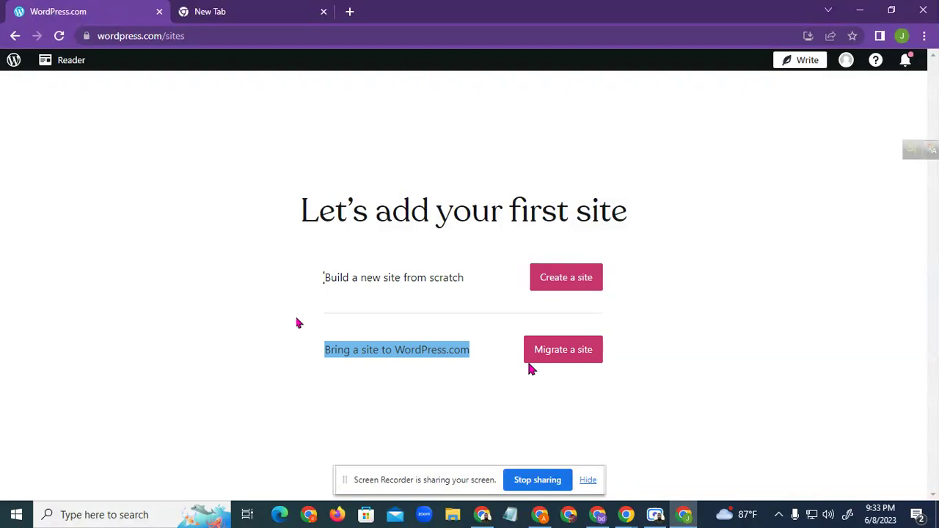
{"action": "left_click_drag", "start_coordinate": [324, 278], "coordinate": [470, 286]}
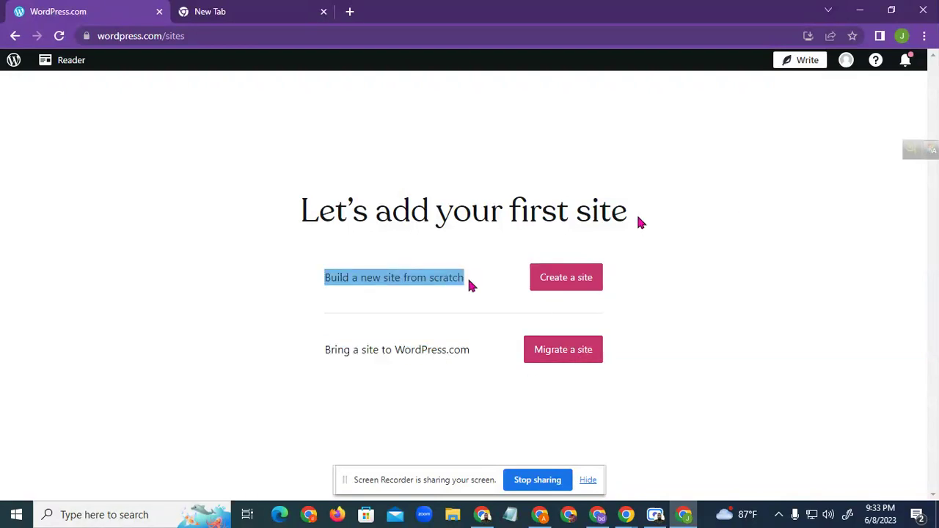
{"action": "left_click", "coordinate": [565, 282]}
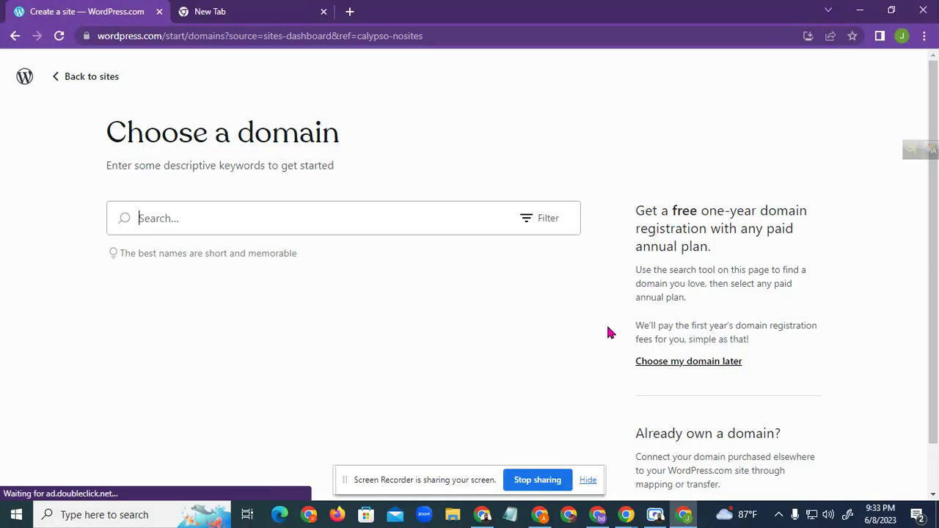
Try the .com ending filter, discard it, and choose the domain later
{"action": "scroll", "coordinate": [602, 347], "scroll_direction": "down", "scroll_amount": 1}
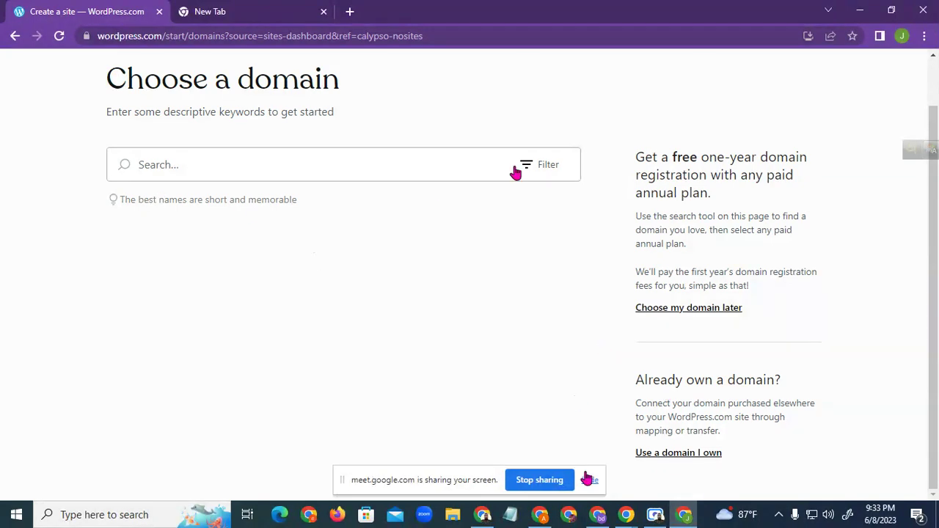
{"action": "left_click", "coordinate": [546, 168]}
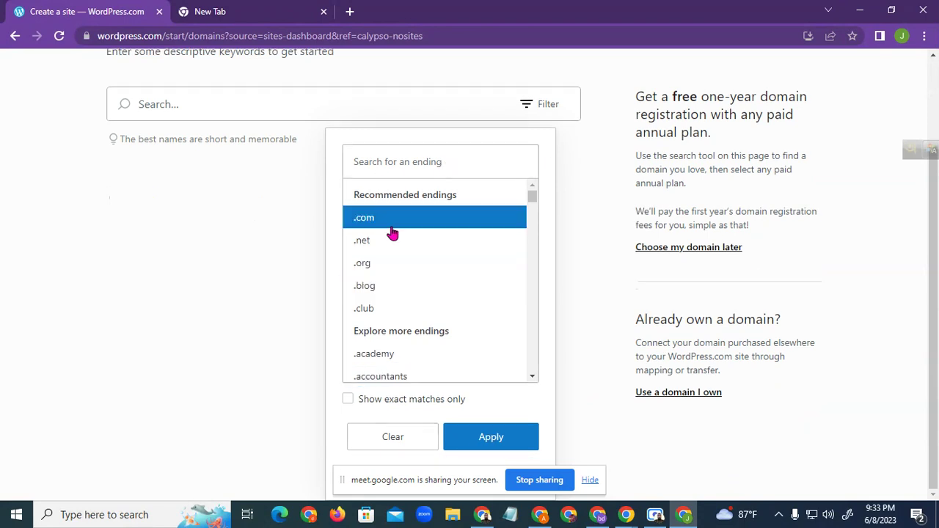
{"action": "left_click", "coordinate": [390, 219]}
{"action": "left_click", "coordinate": [405, 446]}
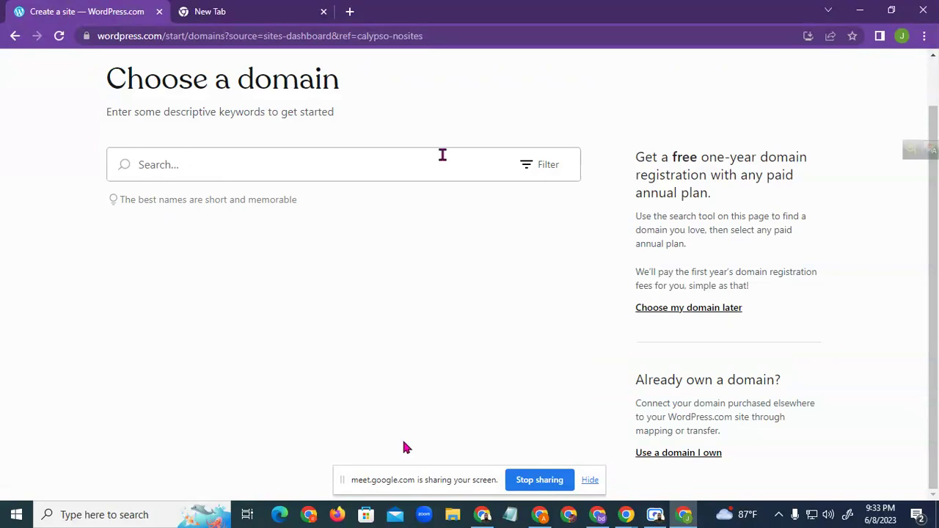
{"action": "left_click", "coordinate": [703, 308]}
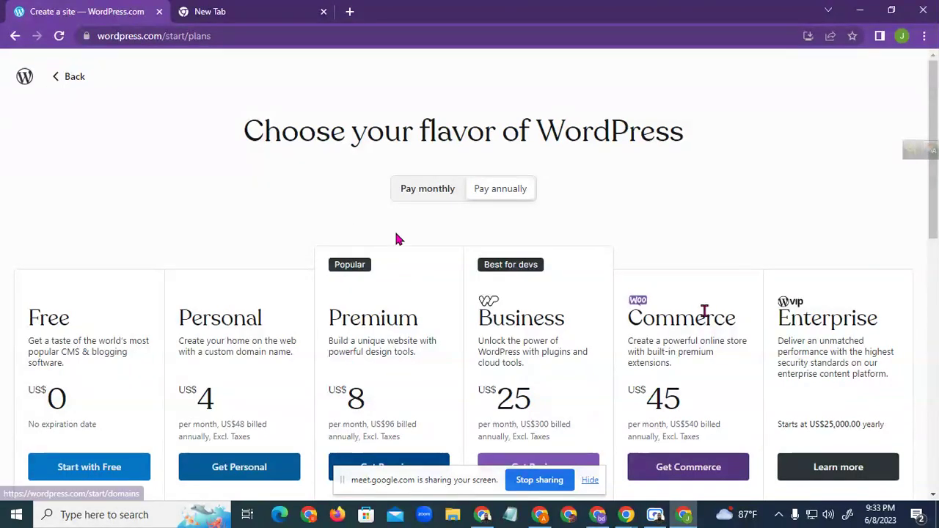
Start the site on the Free plan at price 0
{"action": "scroll", "coordinate": [189, 345], "scroll_direction": "down", "scroll_amount": 2}
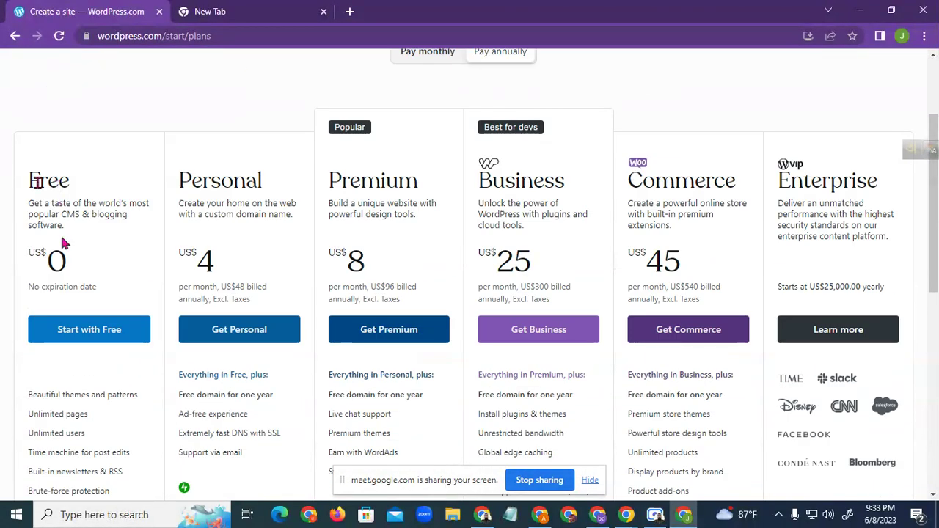
{"action": "double_click", "coordinate": [36, 182]}
{"action": "left_click_drag", "start_coordinate": [68, 263], "coordinate": [46, 262]}
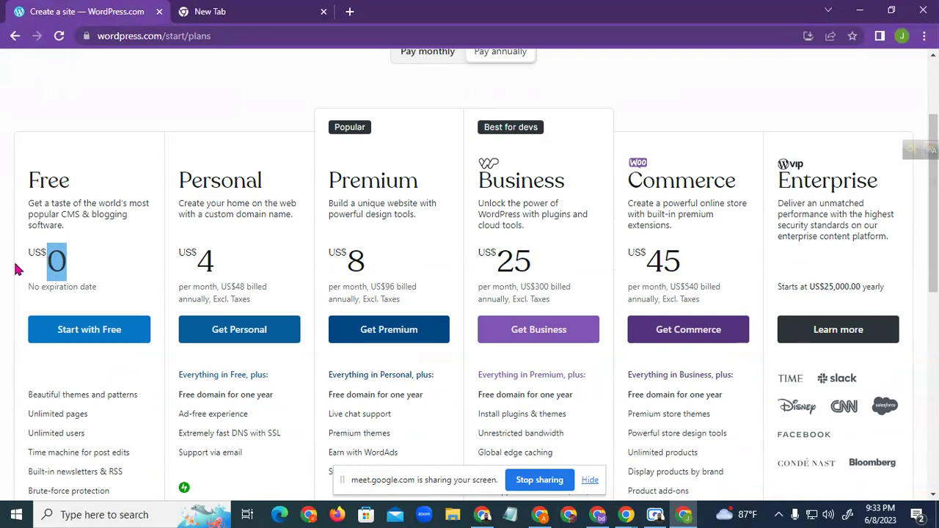
{"action": "left_click", "coordinate": [98, 331]}
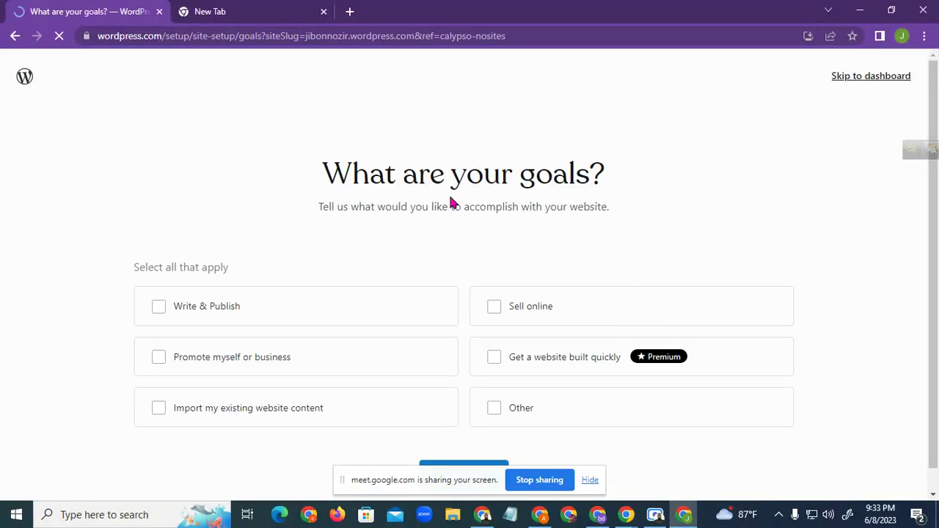
Tick Write & Publish as the site goal and continue
{"action": "left_click_drag", "start_coordinate": [352, 173], "coordinate": [597, 172]}
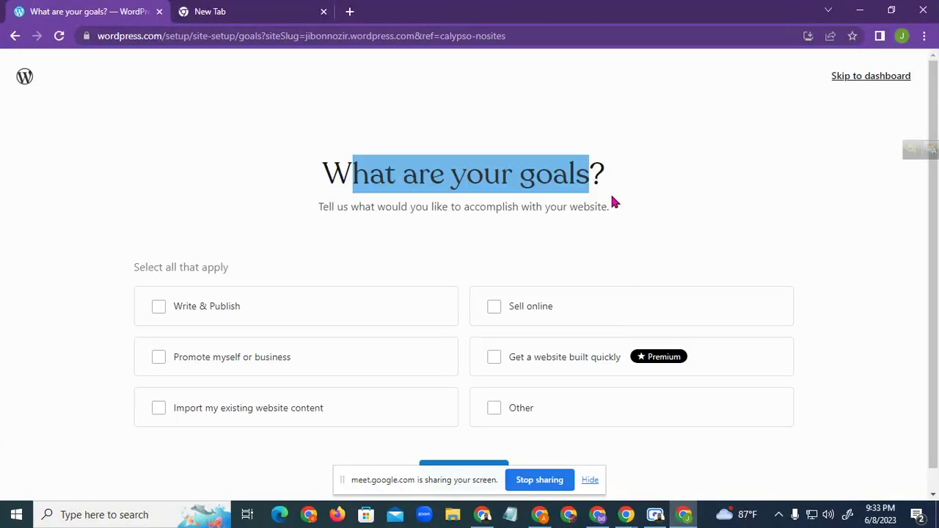
{"action": "scroll", "coordinate": [624, 220], "scroll_direction": "down", "scroll_amount": 1}
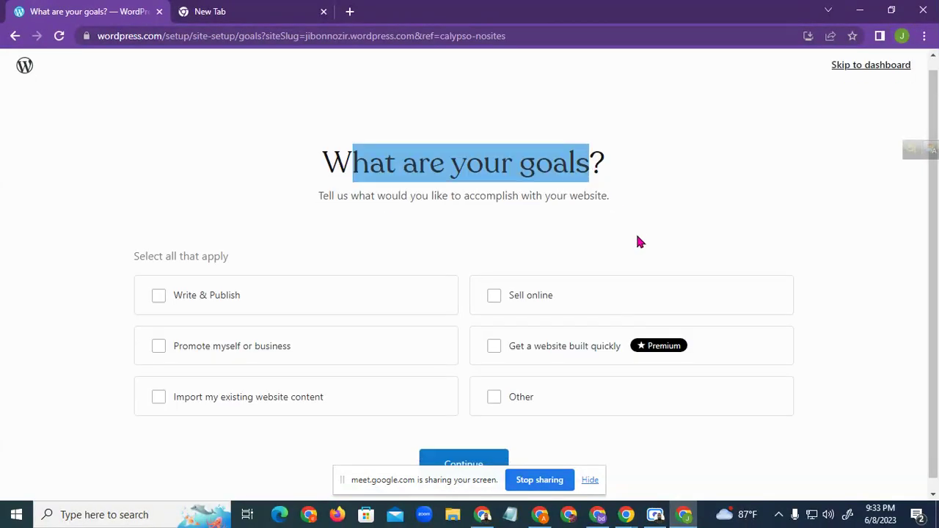
{"action": "left_click", "coordinate": [158, 285]}
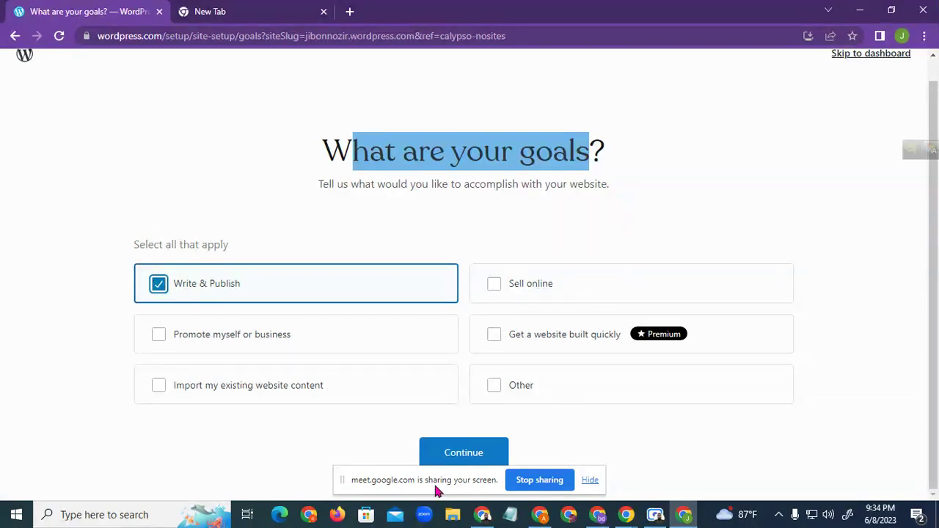
{"action": "left_click", "coordinate": [474, 454]}
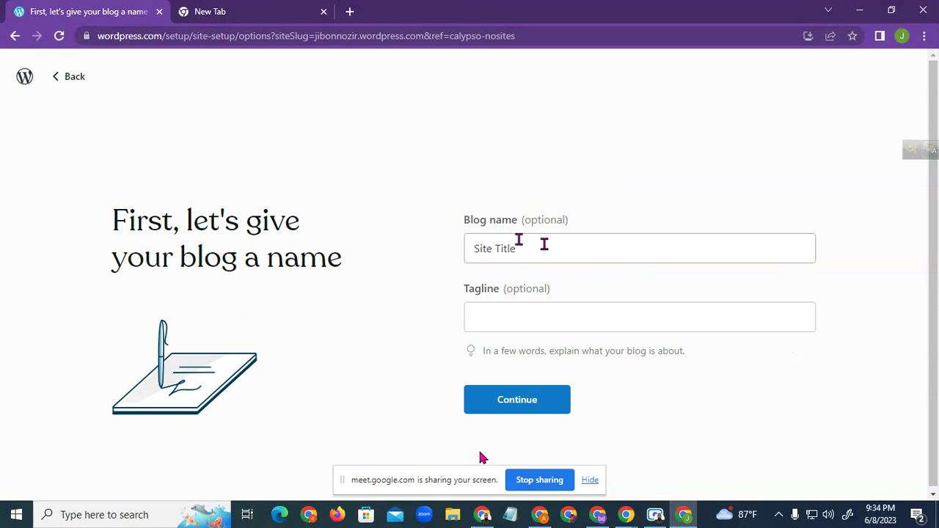
Replace the Site Title placeholder with the blog name 'Freelancing care'
{"action": "left_click_drag", "start_coordinate": [460, 222], "coordinate": [514, 229]}
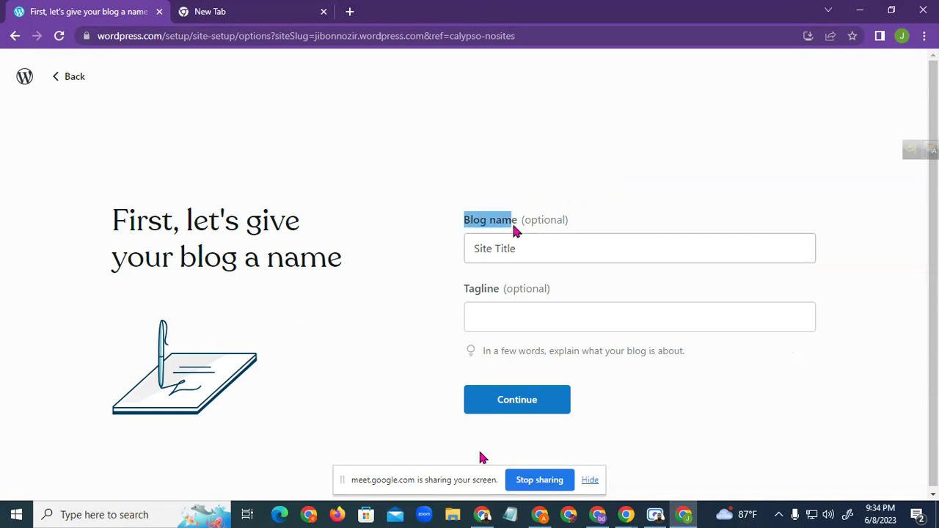
{"action": "left_click", "coordinate": [546, 248]}
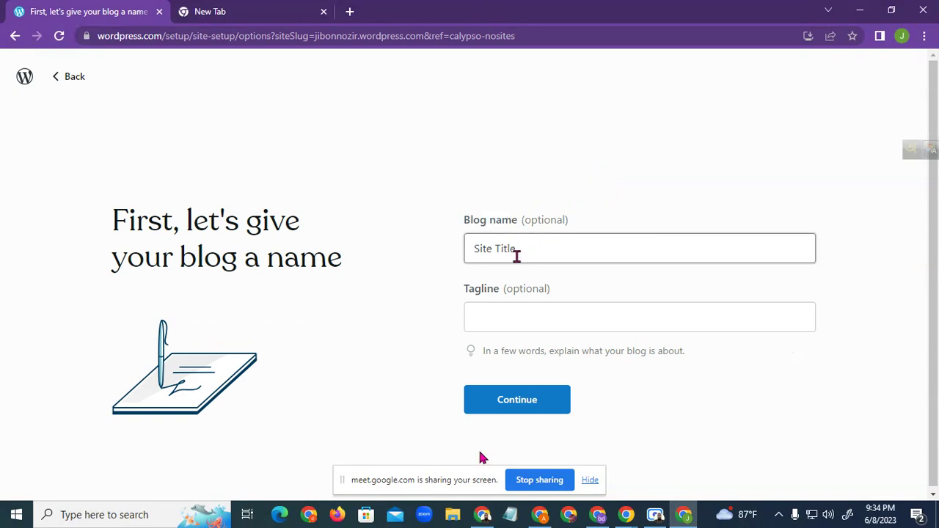
{"action": "left_click_drag", "start_coordinate": [531, 250], "coordinate": [469, 249]}
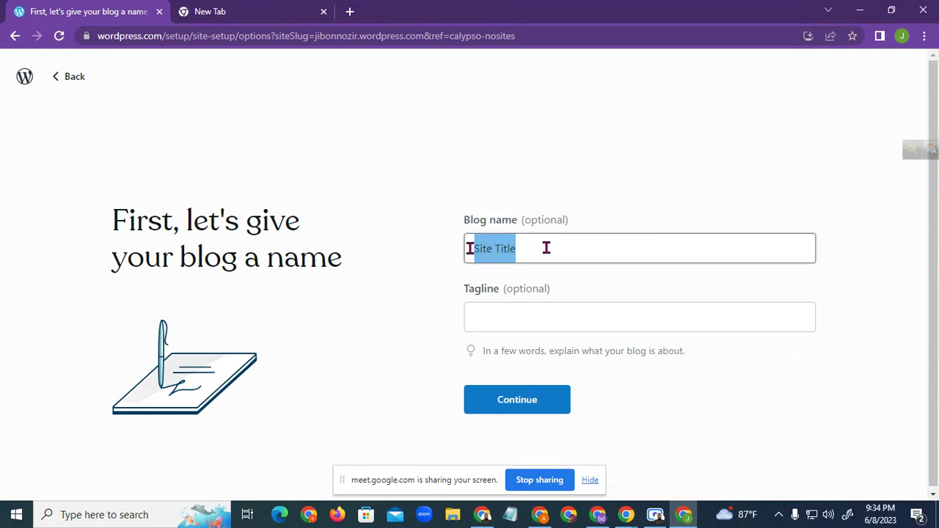
{"action": "type", "text": "SEO"}
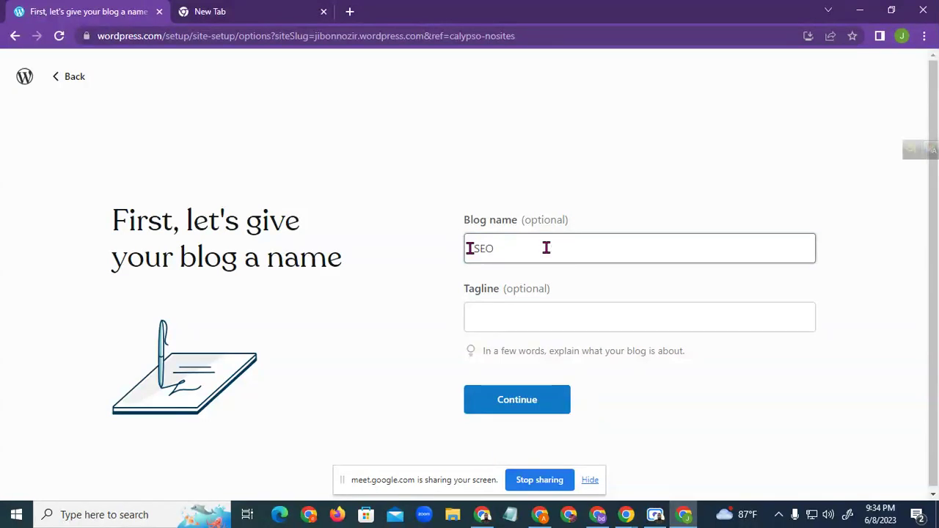
{"action": "key", "text": "BackSpace"}
{"action": "key", "text": "BackSpace"}
{"action": "key", "text": "BackSpace"}
{"action": "key", "text": "BackSpace"}
{"action": "type", "text": "Fee"}
{"action": "key", "text": "BackSpace"}
{"action": "key", "text": "BackSpace"}
{"action": "type", "text": "reelanceing care"}
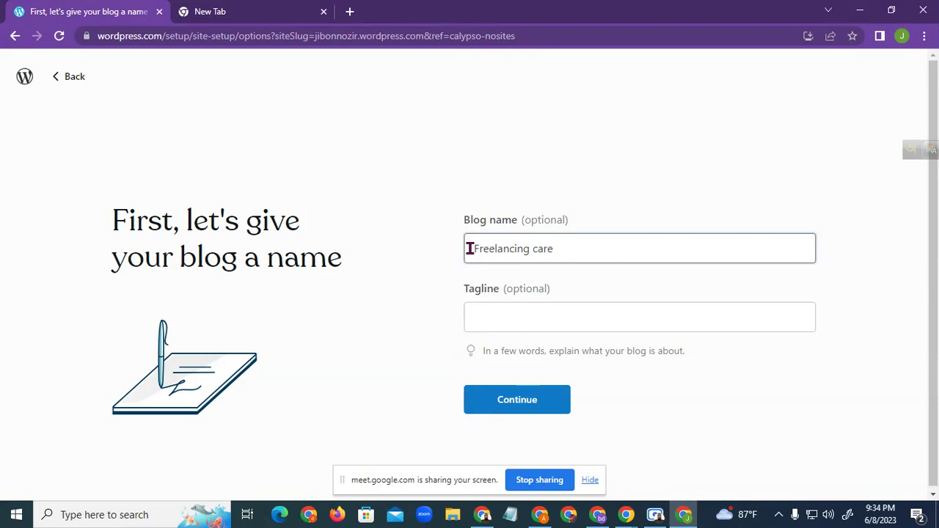
Leave the optional tagline blank and continue to the next setup page
{"action": "left_click", "coordinate": [529, 316]}
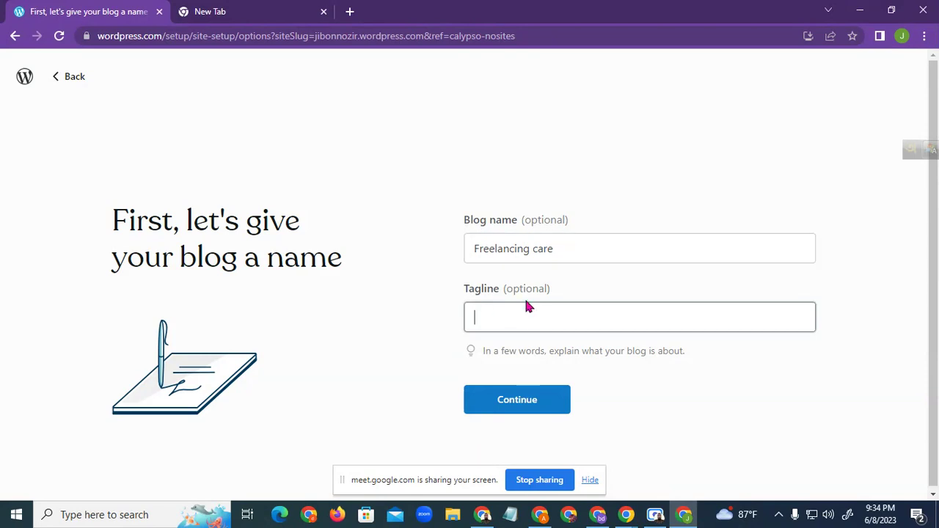
{"action": "left_click_drag", "start_coordinate": [547, 292], "coordinate": [509, 292]}
{"action": "left_click_drag", "start_coordinate": [570, 222], "coordinate": [524, 226]}
{"action": "left_click", "coordinate": [475, 234]}
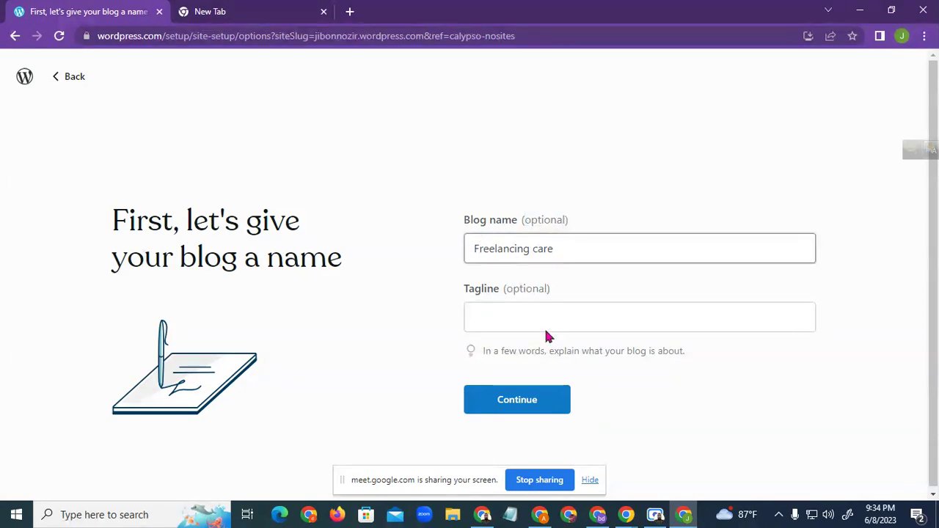
{"action": "left_click", "coordinate": [520, 408]}
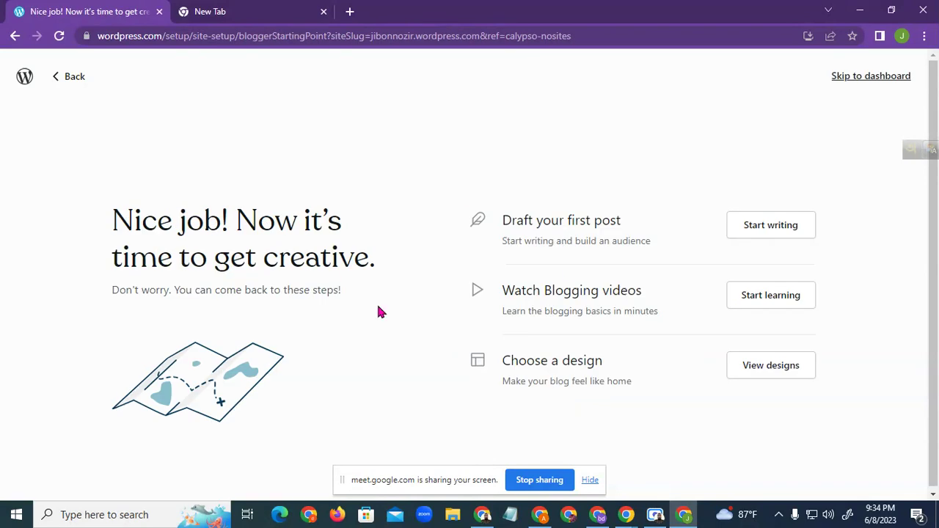
Pass over the Draft your first post option and skip to the dashboard
{"action": "left_click_drag", "start_coordinate": [502, 218], "coordinate": [626, 220]}
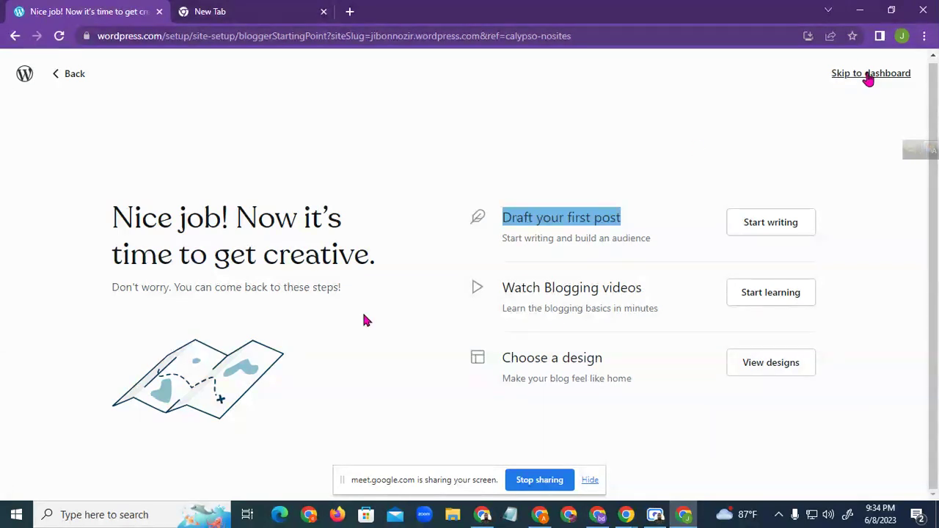
{"action": "left_click", "coordinate": [867, 75]}
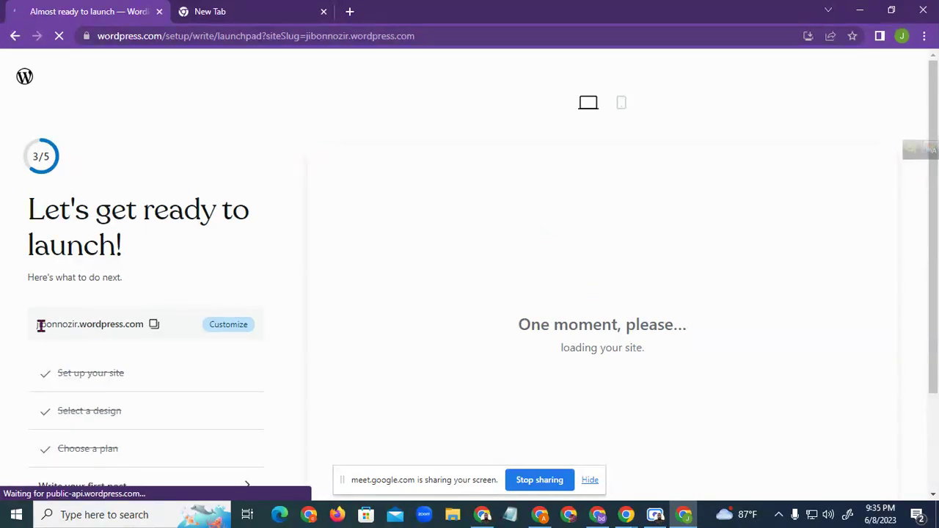
Highlight the site-name and wordpress parts of the Freelancing care site address
{"action": "left_click_drag", "start_coordinate": [38, 331], "coordinate": [74, 330]}
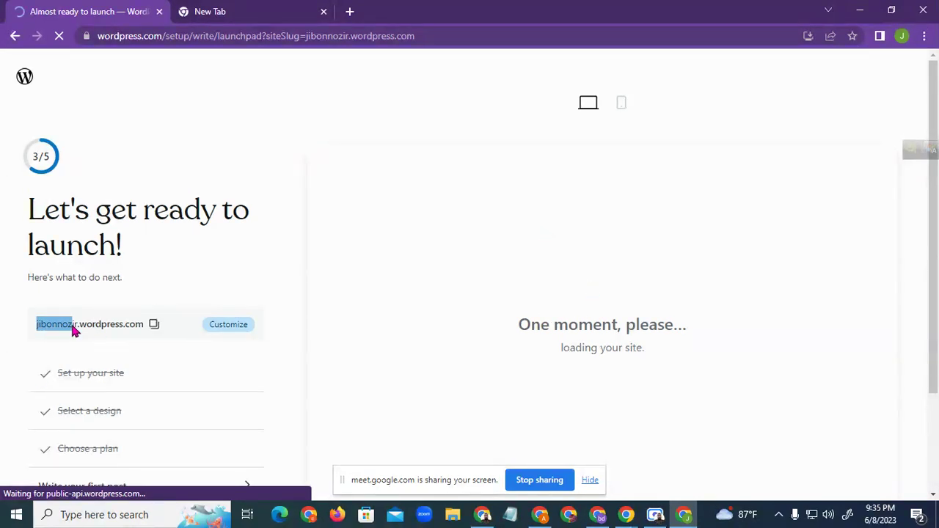
{"action": "left_click", "coordinate": [232, 180]}
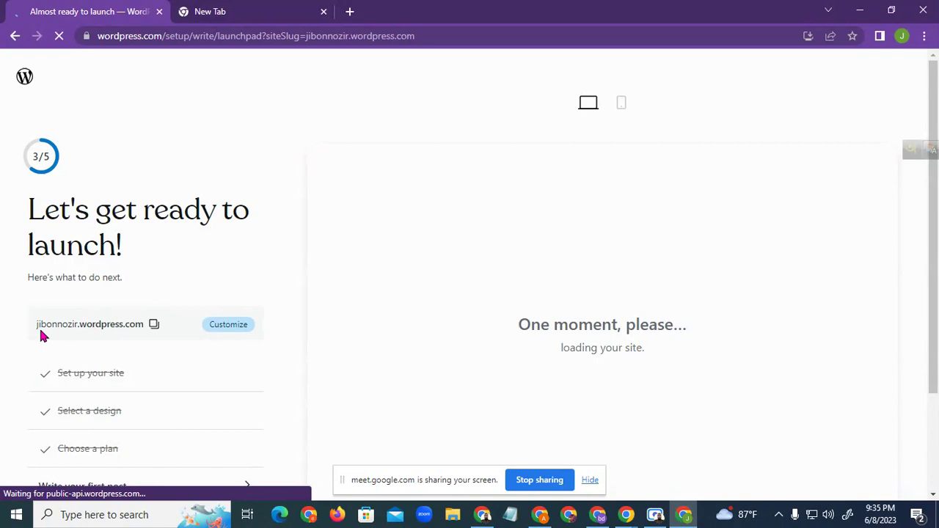
{"action": "left_click_drag", "start_coordinate": [34, 329], "coordinate": [82, 331]}
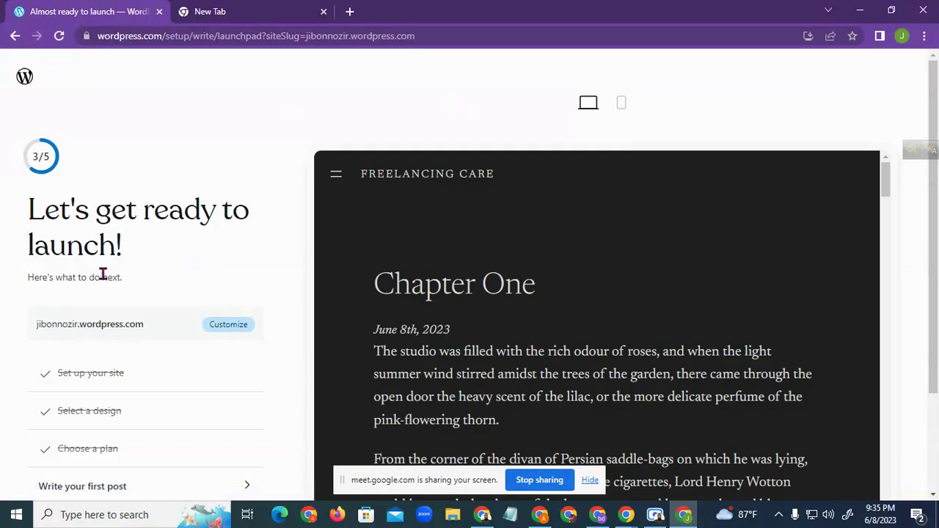
{"action": "left_click_drag", "start_coordinate": [79, 324], "coordinate": [124, 325]}
{"action": "left_click", "coordinate": [99, 324]}
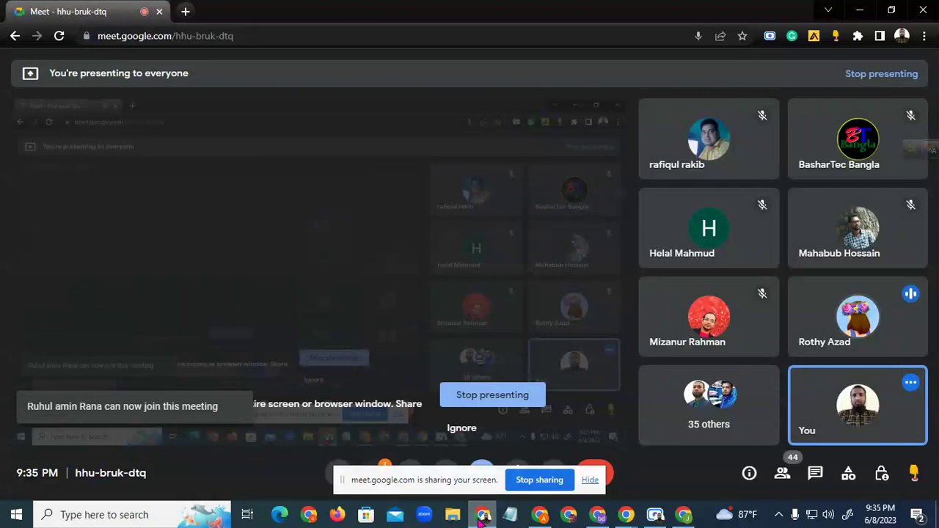
{"action": "left_click", "coordinate": [483, 516]}
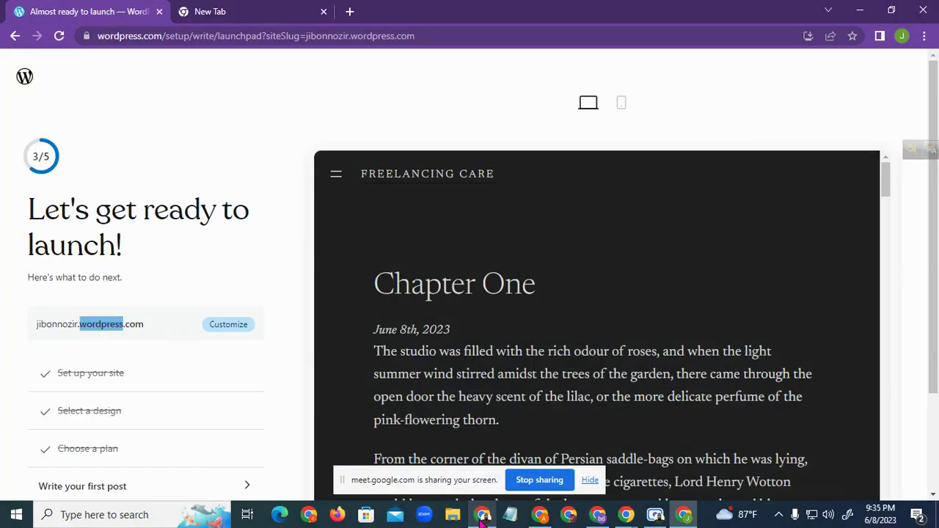
{"action": "left_click", "coordinate": [136, 308]}
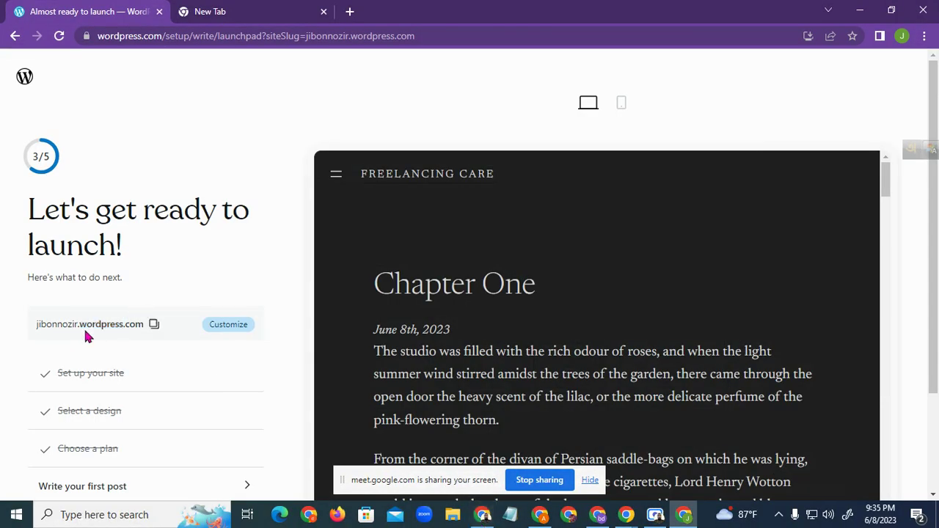
{"action": "left_click_drag", "start_coordinate": [79, 324], "coordinate": [119, 328]}
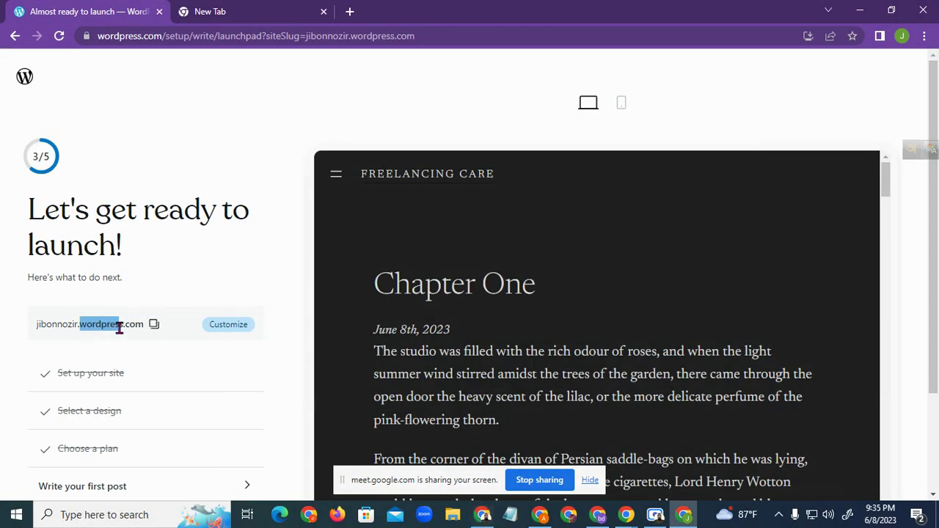
{"action": "left_click_drag", "start_coordinate": [37, 325], "coordinate": [70, 324]}
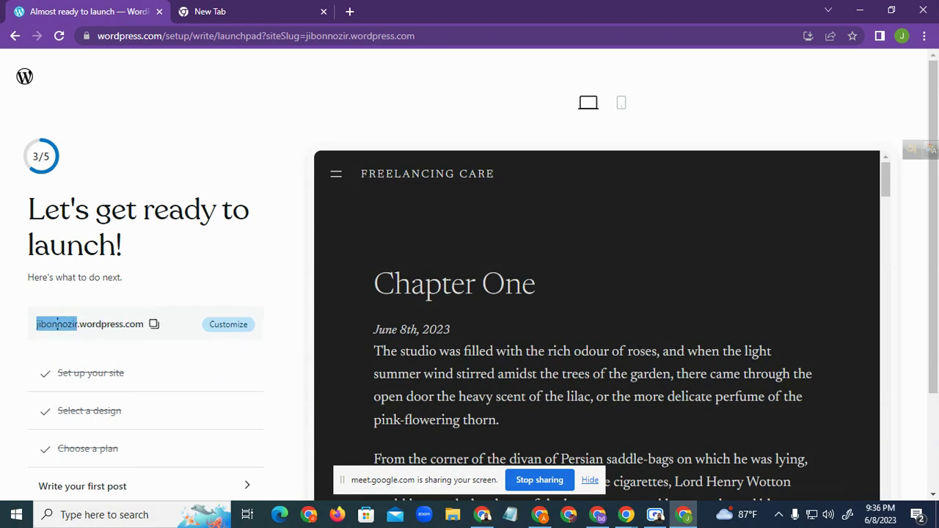
Launch the Freelancing care site from the bottom of the launchpad
{"action": "left_click", "coordinate": [168, 298]}
{"action": "scroll", "coordinate": [136, 348], "scroll_direction": "down", "scroll_amount": 2}
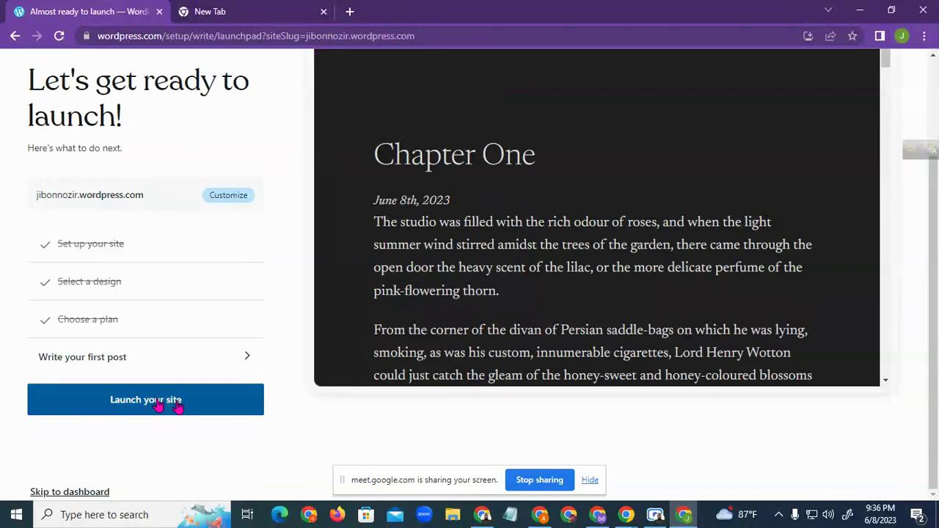
{"action": "left_click", "coordinate": [176, 404]}
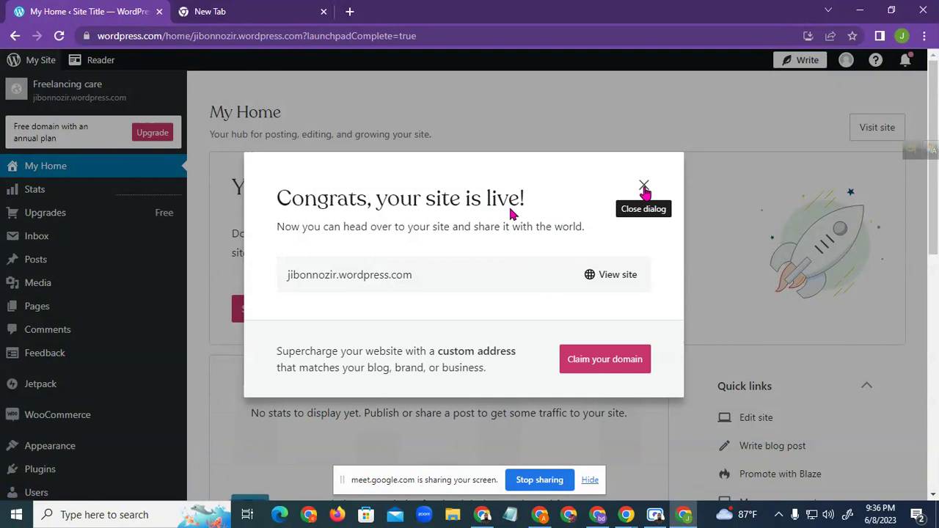
Copy the live site's URL from the 'Congrats, your site is live!' dialog
{"action": "mouse_move", "coordinate": [307, 276]}
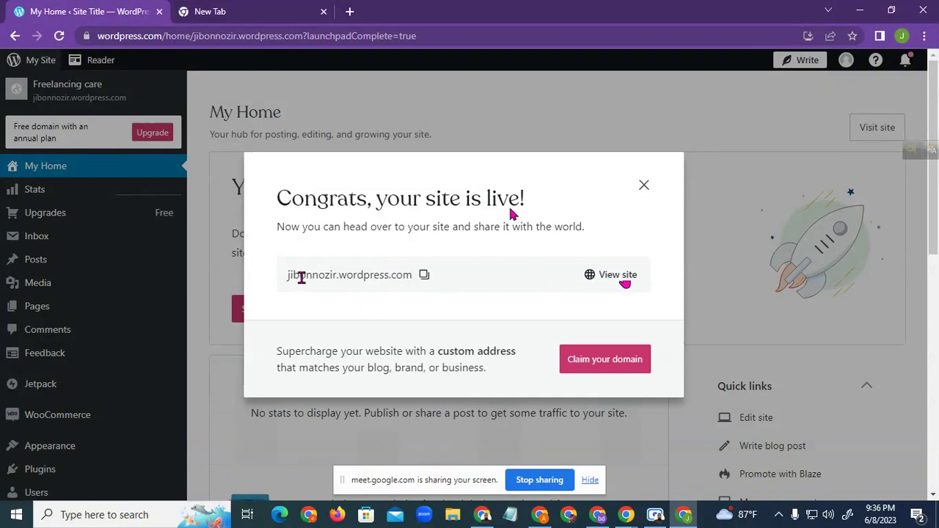
{"action": "left_click_drag", "start_coordinate": [299, 276], "coordinate": [396, 276]}
{"action": "left_click", "coordinate": [424, 274]}
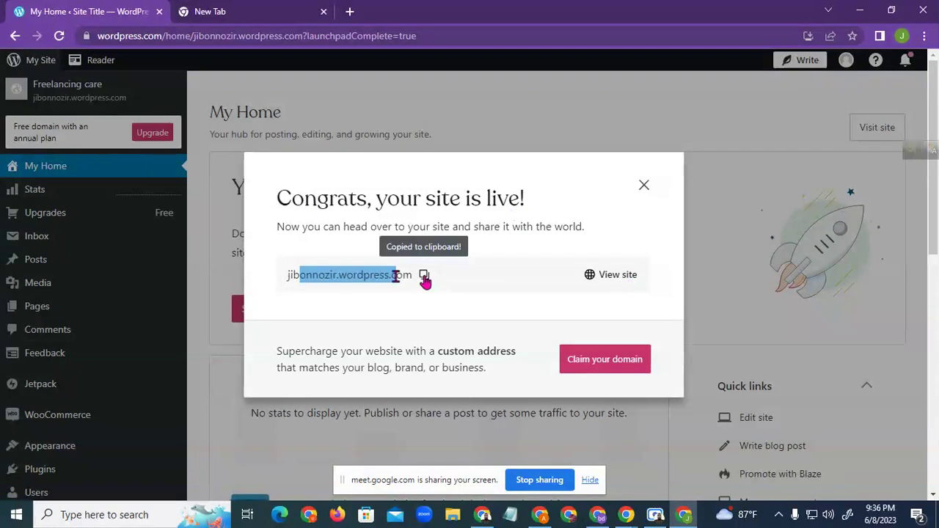
Paste and open the copied Freelancing care address in the new tab
{"action": "left_click", "coordinate": [297, 12]}
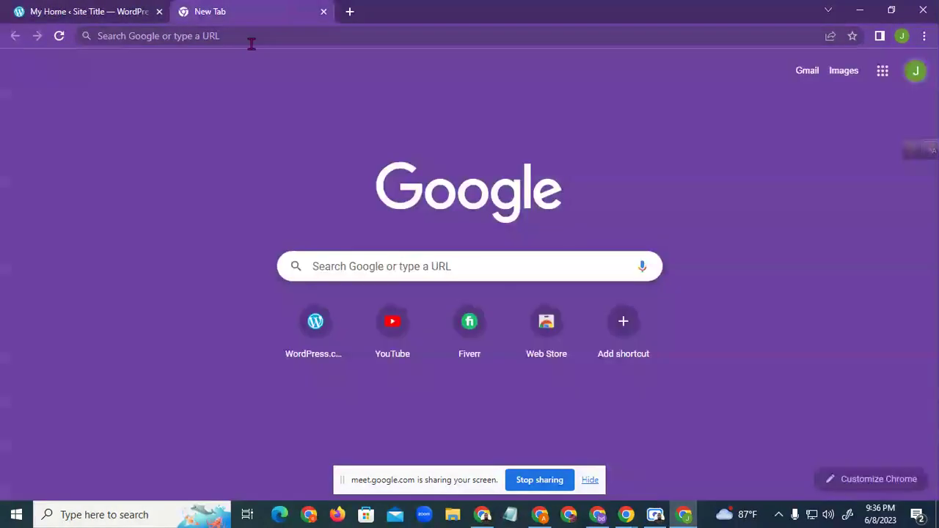
{"action": "right_click", "coordinate": [254, 35]}
{"action": "left_click", "coordinate": [332, 146]}
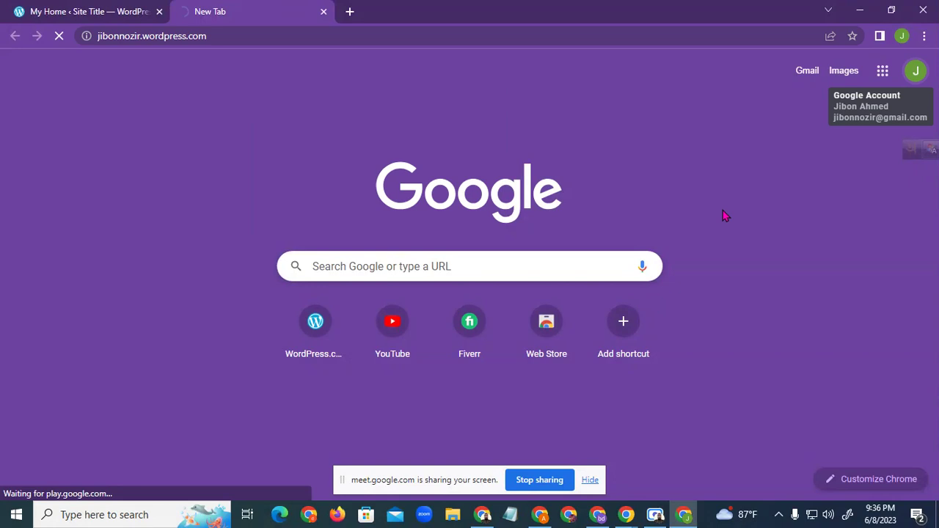
{"action": "left_click", "coordinate": [483, 515]}
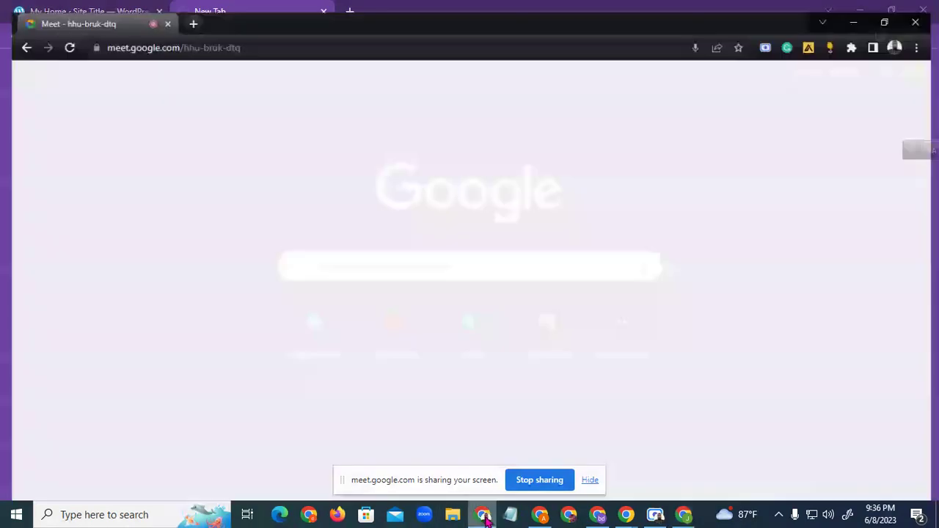
{"action": "left_click", "coordinate": [483, 515]}
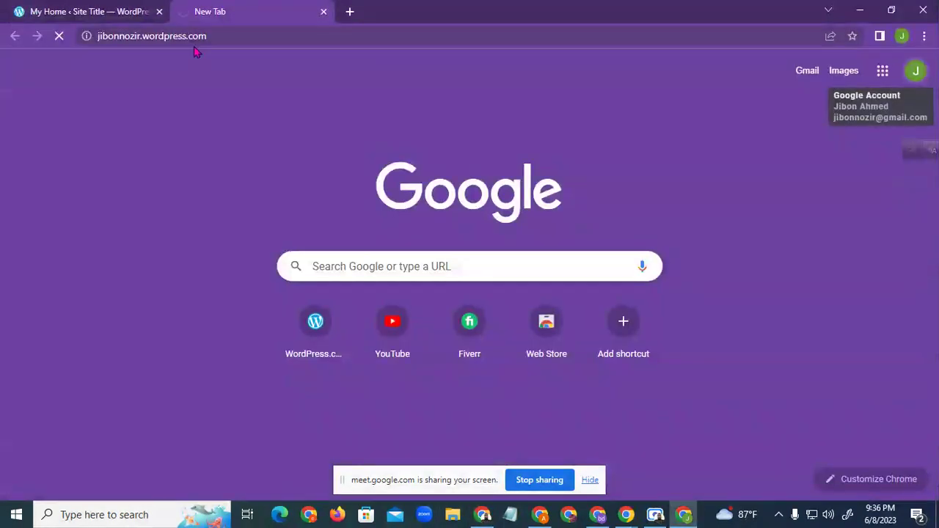
Switch between the dashboard and live site, reloading the home page from the FREELANCING CARE title
{"action": "left_click", "coordinate": [86, 9]}
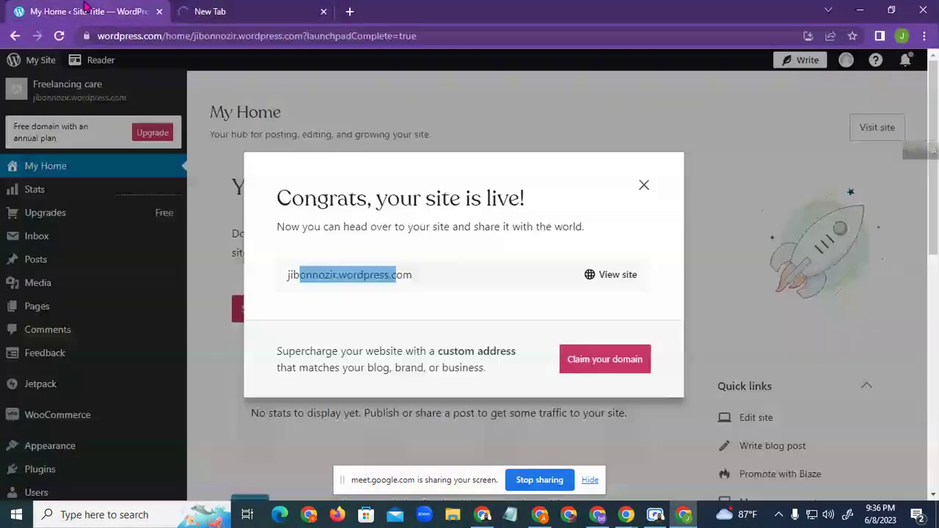
{"action": "left_click", "coordinate": [483, 515]}
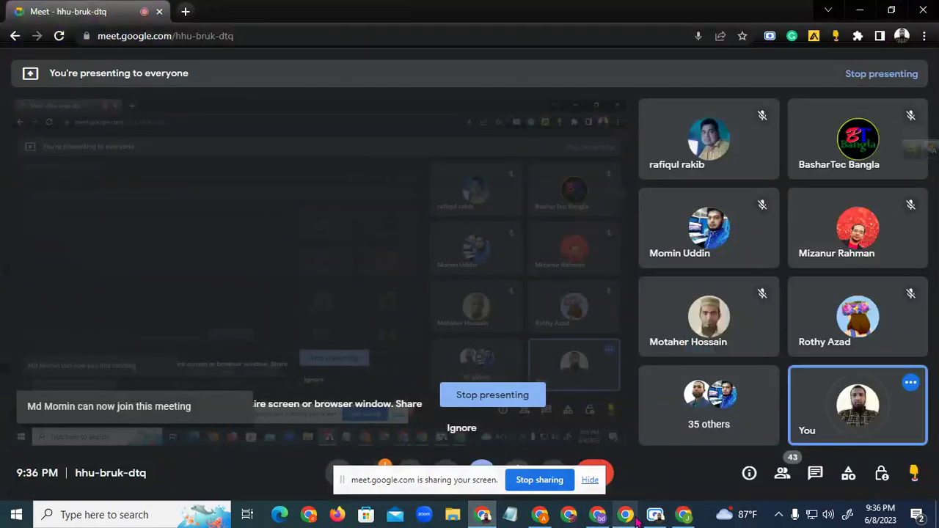
{"action": "left_click", "coordinate": [684, 515]}
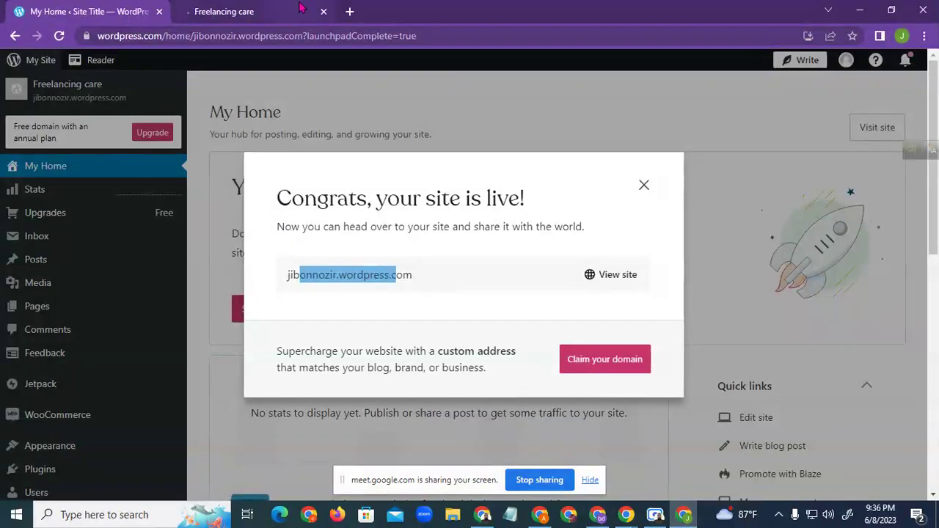
{"action": "left_click", "coordinate": [301, 9]}
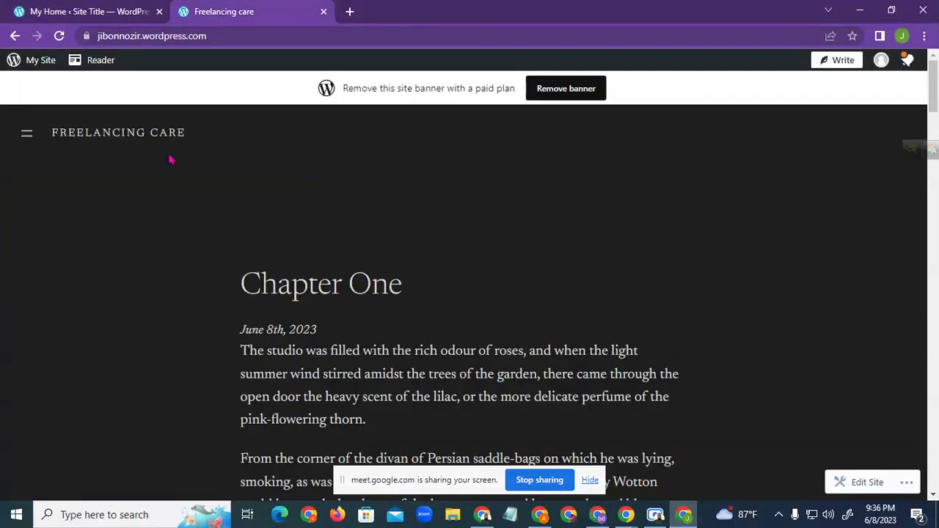
{"action": "left_click", "coordinate": [76, 139]}
{"action": "left_click_drag", "start_coordinate": [188, 134], "coordinate": [72, 133]}
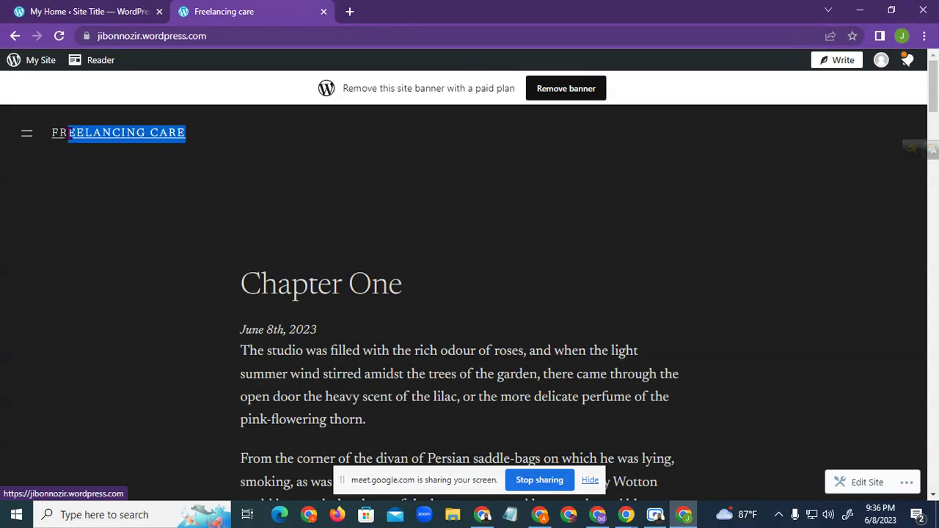
{"action": "left_click", "coordinate": [277, 237]}
Scroll through the live site and open the sample Chapter One post
{"action": "scroll", "coordinate": [277, 237], "scroll_direction": "down", "scroll_amount": 2}
{"action": "left_click_drag", "start_coordinate": [247, 213], "coordinate": [429, 368]}
{"action": "scroll", "coordinate": [679, 334], "scroll_direction": "down", "scroll_amount": 8}
{"action": "scroll", "coordinate": [679, 334], "scroll_direction": "down", "scroll_amount": 15}
{"action": "scroll", "coordinate": [556, 291], "scroll_direction": "up", "scroll_amount": 8}
{"action": "scroll", "coordinate": [447, 237], "scroll_direction": "up", "scroll_amount": 10}
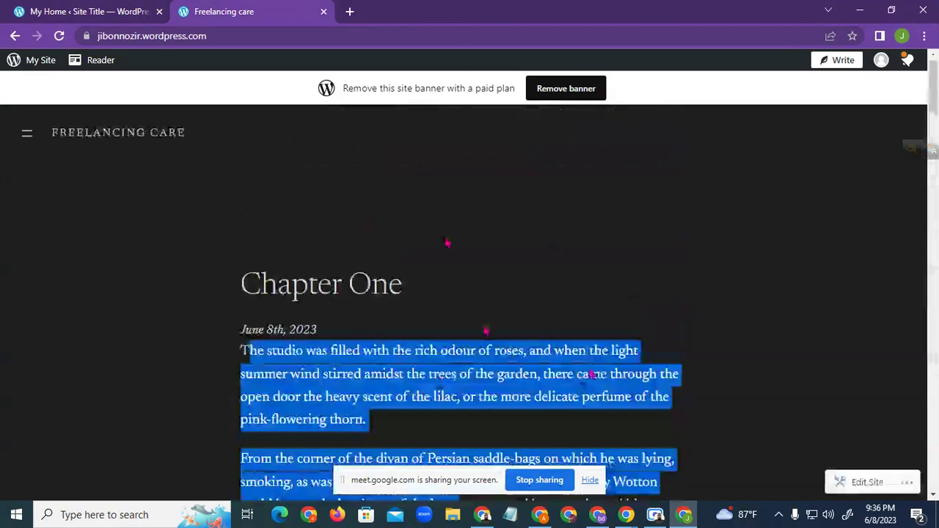
{"action": "left_click", "coordinate": [318, 296]}
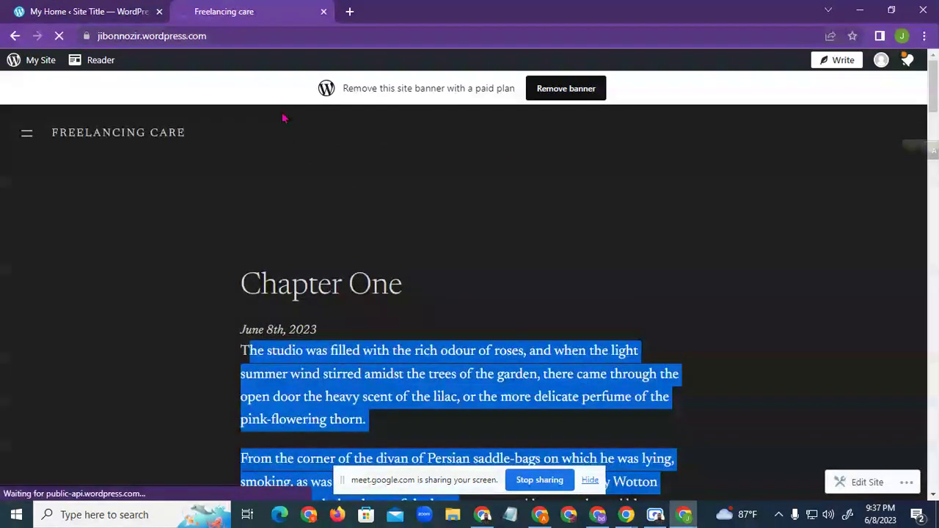
Back on My Home, close the site-is-live congratulations message
{"action": "left_click", "coordinate": [82, 16]}
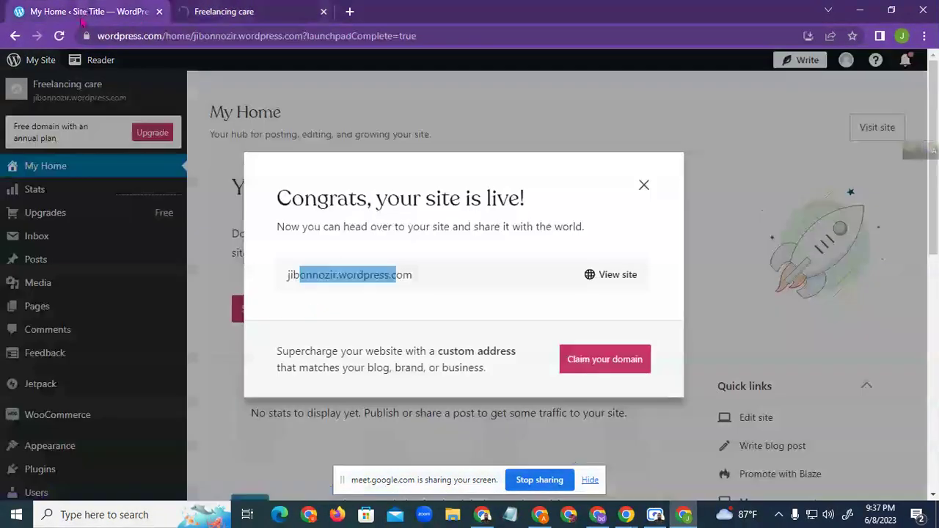
{"action": "left_click", "coordinate": [644, 186]}
{"action": "mouse_move", "coordinate": [38, 262]}
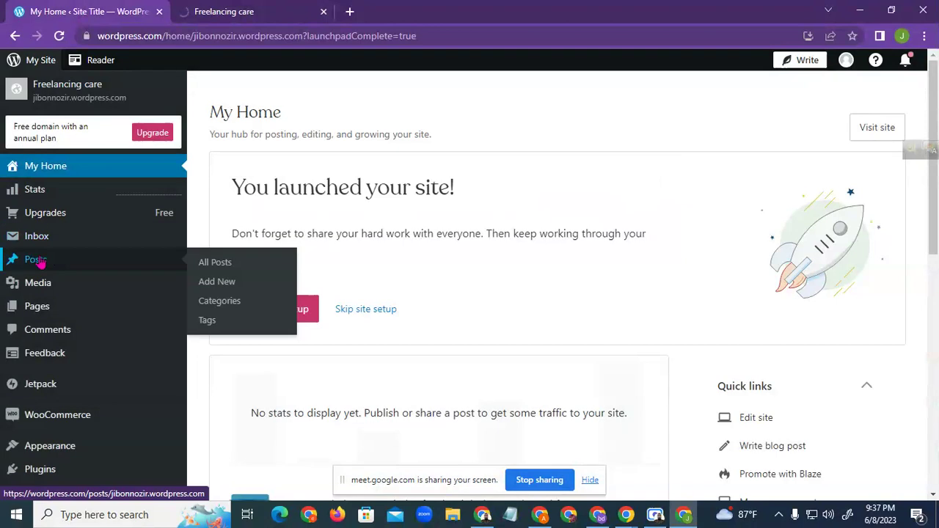
{"action": "scroll", "coordinate": [39, 263], "scroll_direction": "down", "scroll_amount": 1}
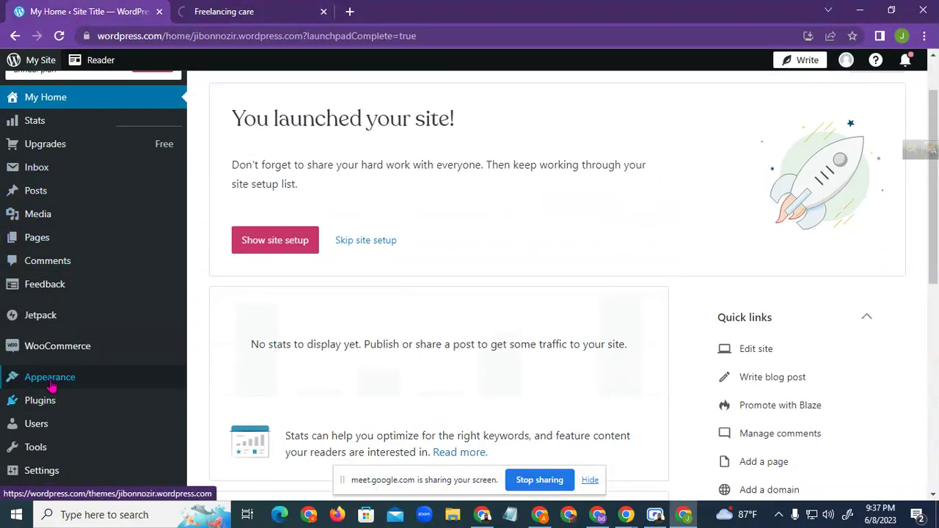
{"action": "scroll", "coordinate": [63, 420], "scroll_direction": "down", "scroll_amount": 1}
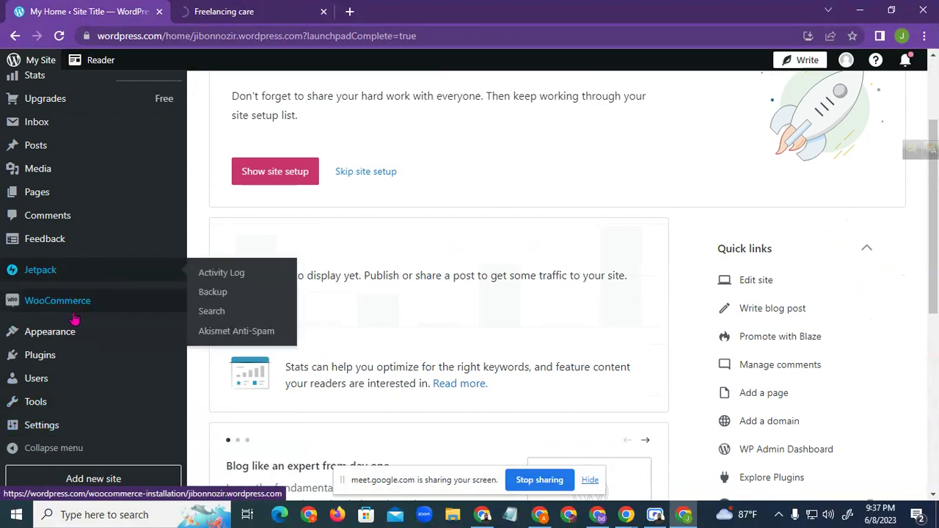
{"action": "scroll", "coordinate": [69, 445], "scroll_direction": "down", "scroll_amount": 1}
{"action": "scroll", "coordinate": [135, 243], "scroll_direction": "up", "scroll_amount": 1}
{"action": "scroll", "coordinate": [142, 268], "scroll_direction": "up", "scroll_amount": 2}
Skip the remaining site setup and start a new blog post
{"action": "left_click", "coordinate": [343, 312]}
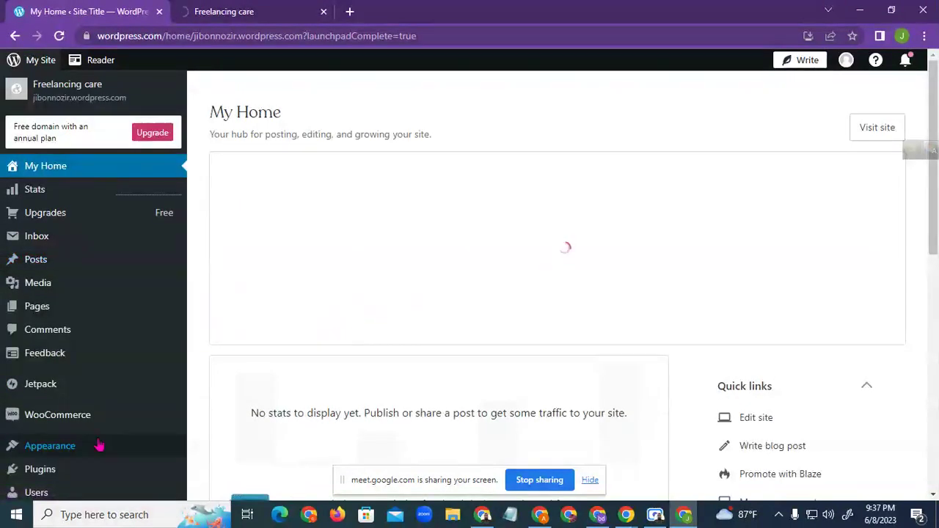
{"action": "scroll", "coordinate": [140, 338], "scroll_direction": "down", "scroll_amount": 1}
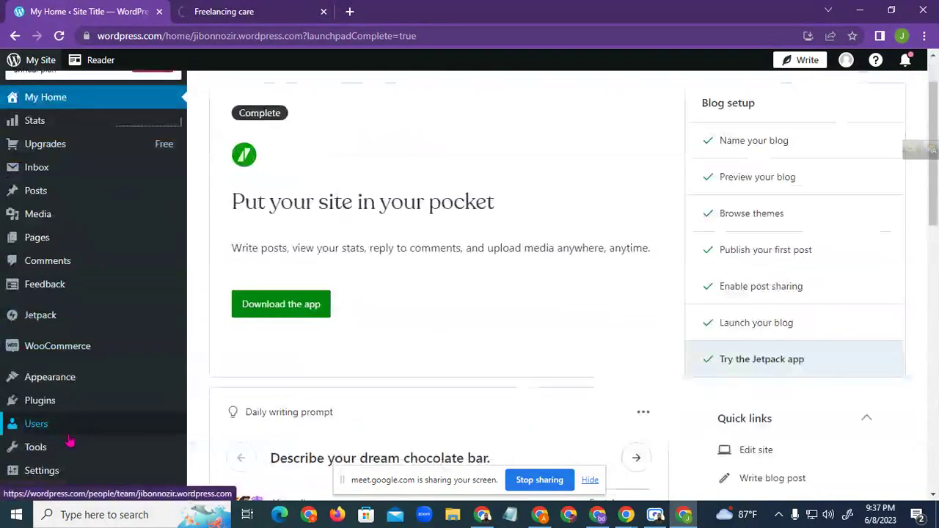
{"action": "scroll", "coordinate": [84, 418], "scroll_direction": "up", "scroll_amount": 1}
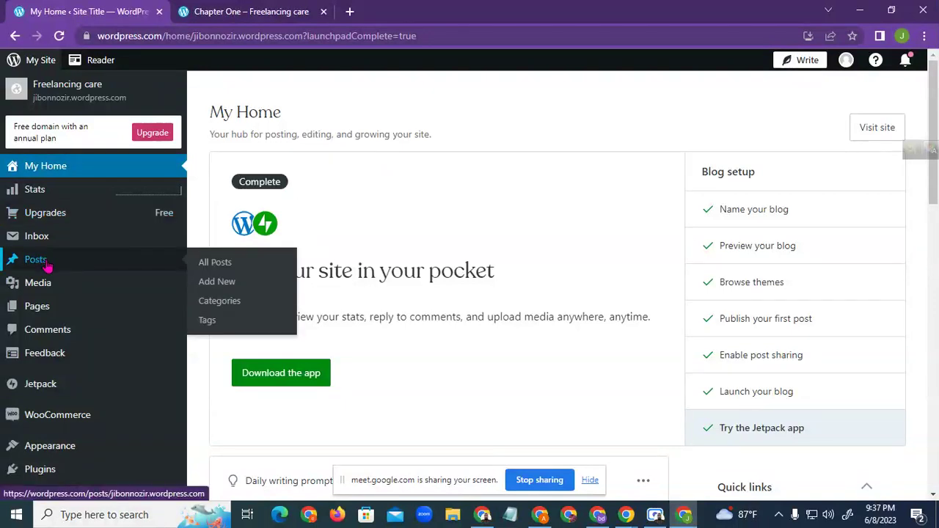
{"action": "left_click", "coordinate": [227, 283]}
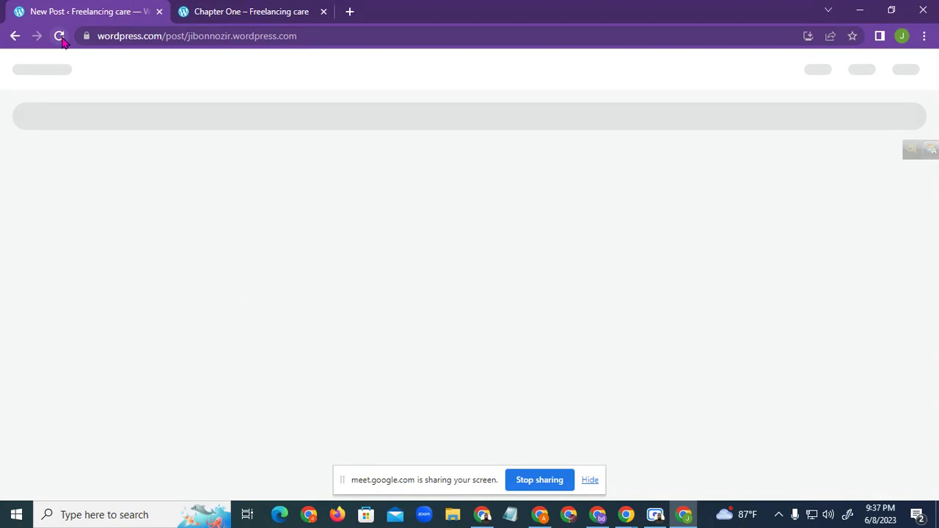
Reload the new post editor page and close the 'Welcome to WordPress!' tour
{"action": "left_click", "coordinate": [269, 38]}
{"action": "key", "text": "Return"}
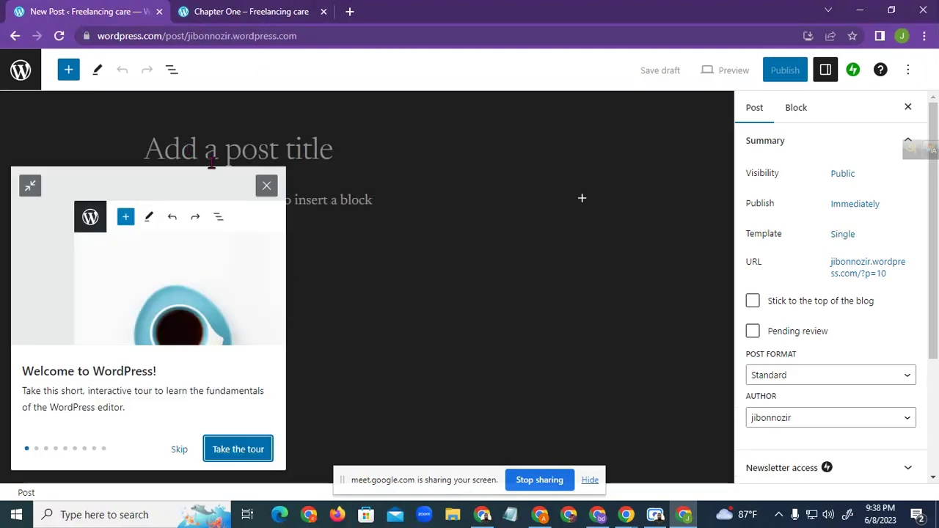
{"action": "left_click", "coordinate": [266, 185]}
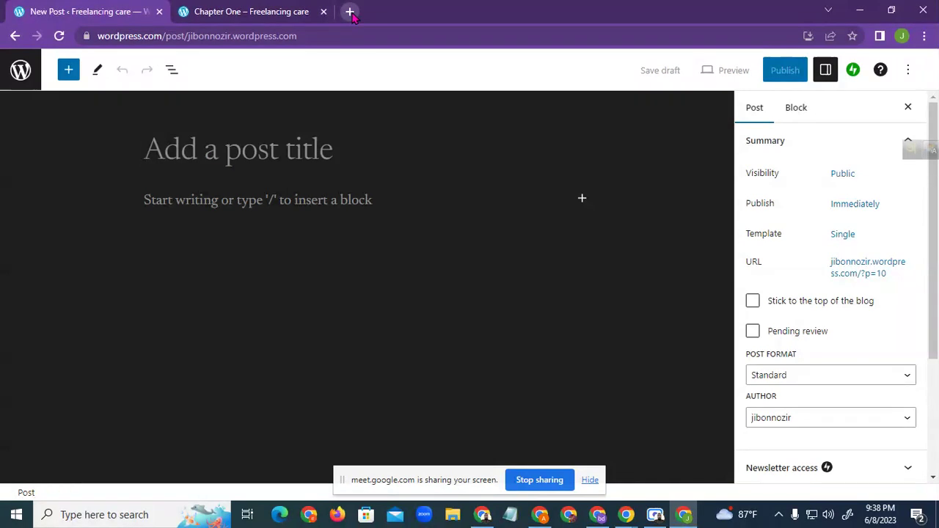
Search 'google bird' in a new tab and open Bard from the results
{"action": "left_click", "coordinate": [350, 12]}
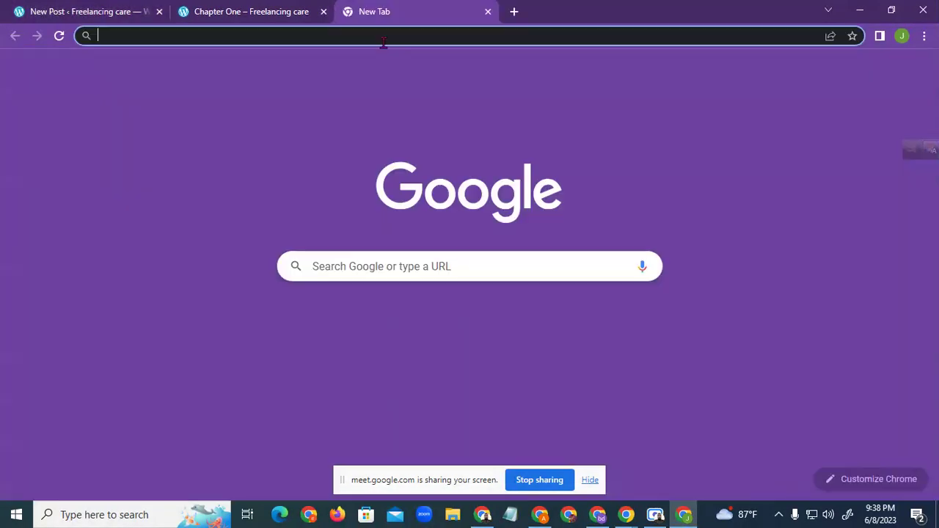
{"action": "left_click", "coordinate": [385, 37]}
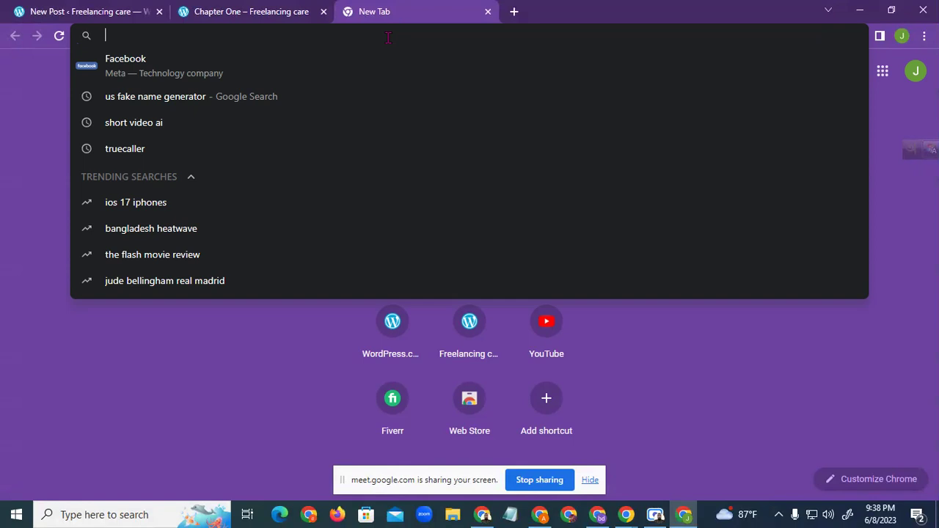
{"action": "type", "text": "googe"}
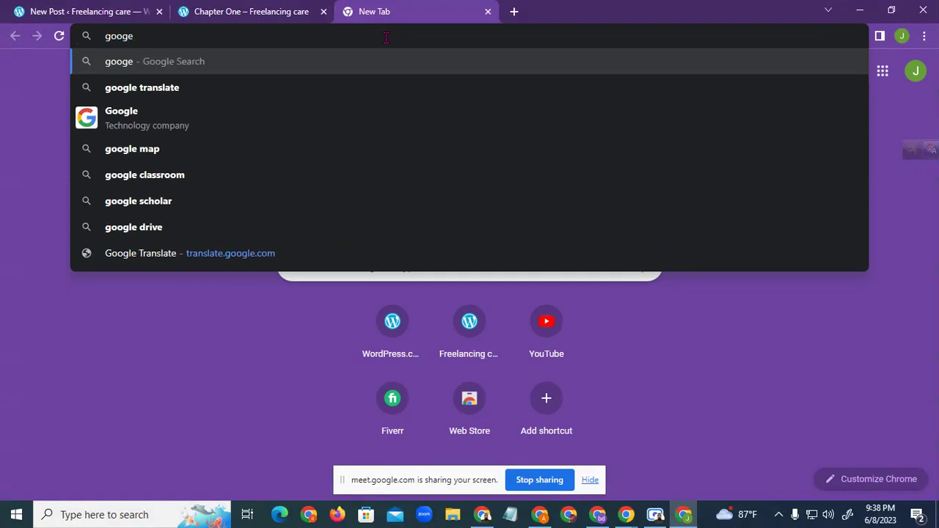
{"action": "key", "text": "BackSpace"}
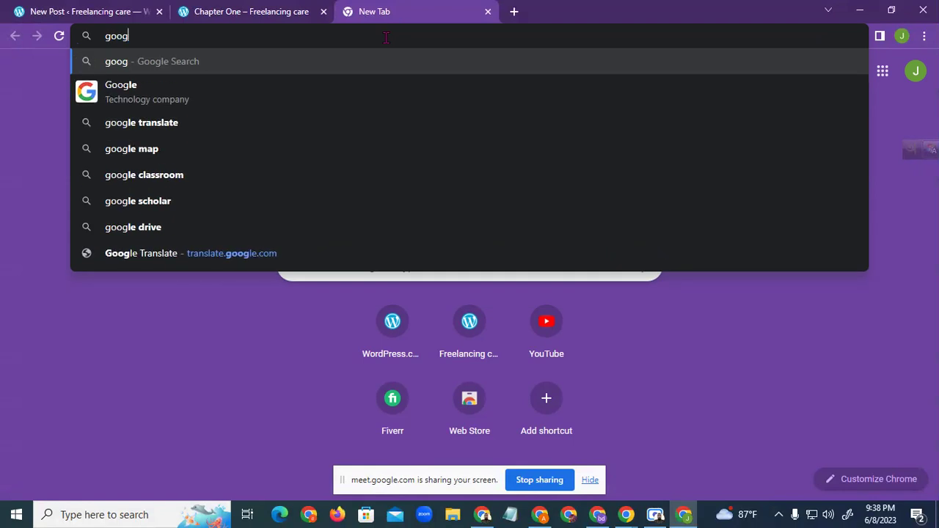
{"action": "type", "text": "le"}
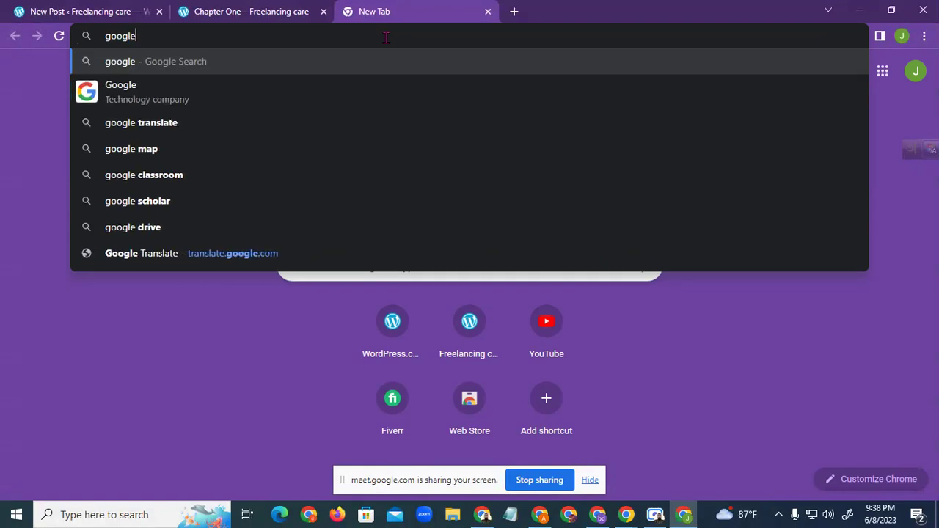
{"action": "type", "text": " bird"}
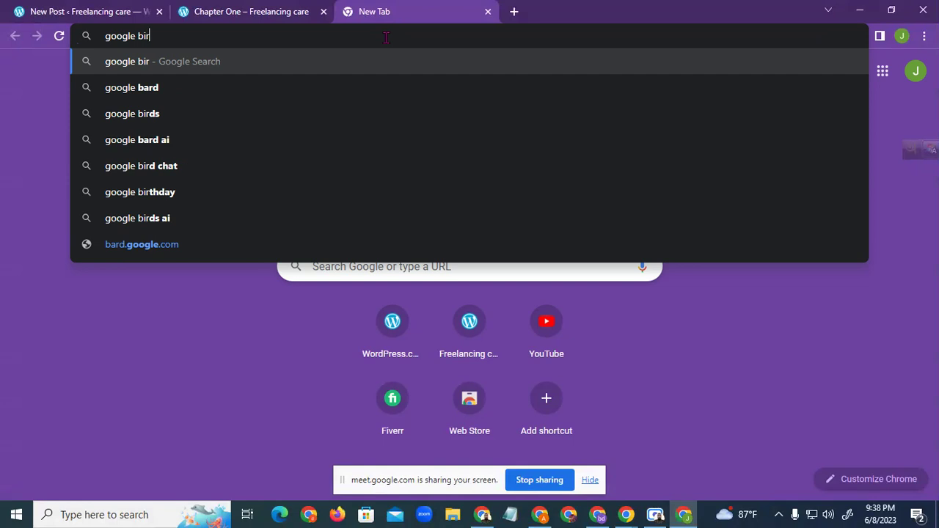
{"action": "key", "text": "Return"}
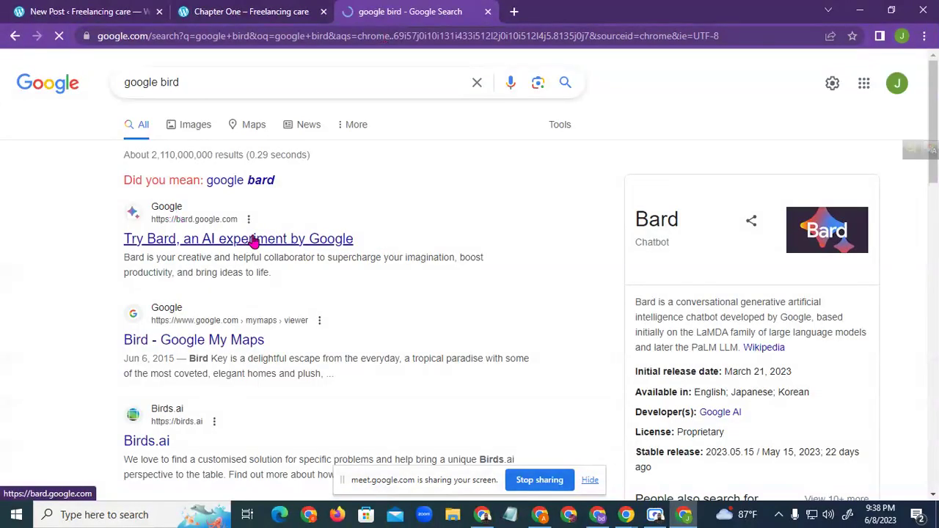
{"action": "left_click", "coordinate": [250, 242]}
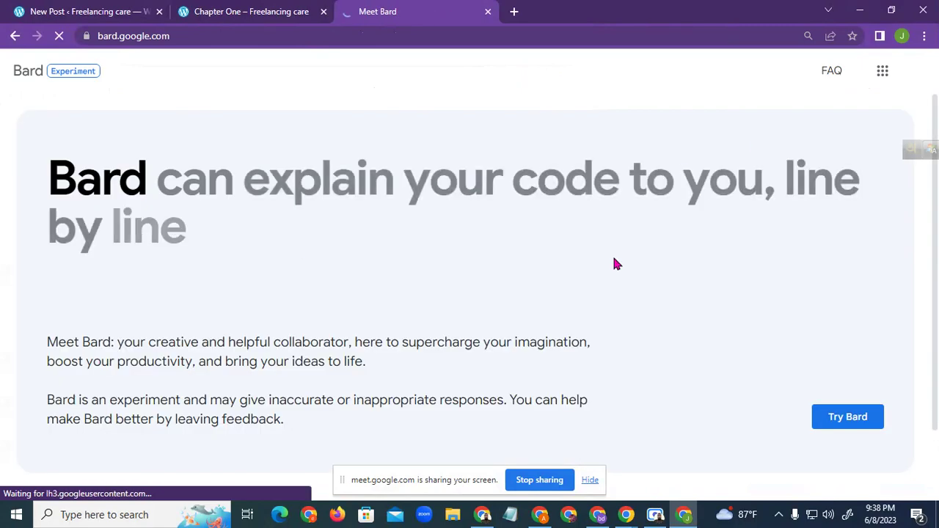
Choose Try Bard, read through the Terms & Privacy notice, and agree to it
{"action": "scroll", "coordinate": [815, 403], "scroll_direction": "down", "scroll_amount": 2}
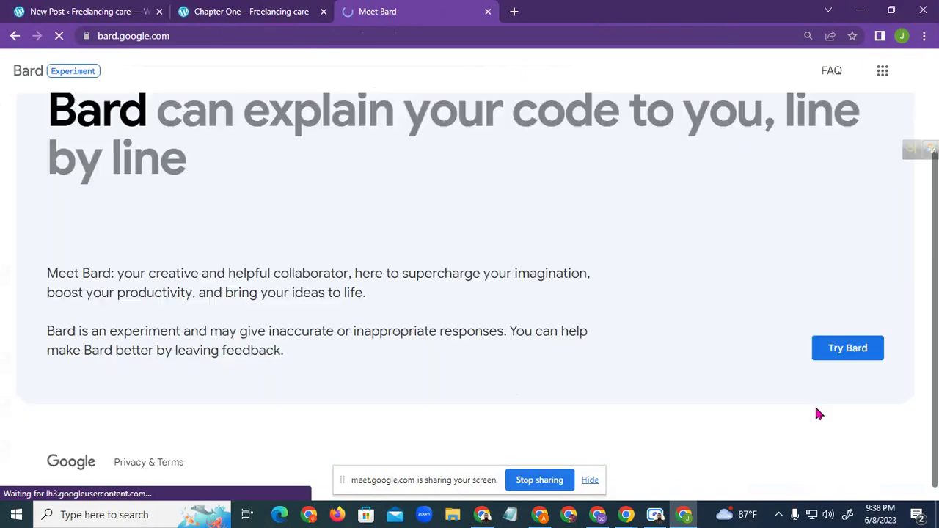
{"action": "left_click", "coordinate": [853, 352]}
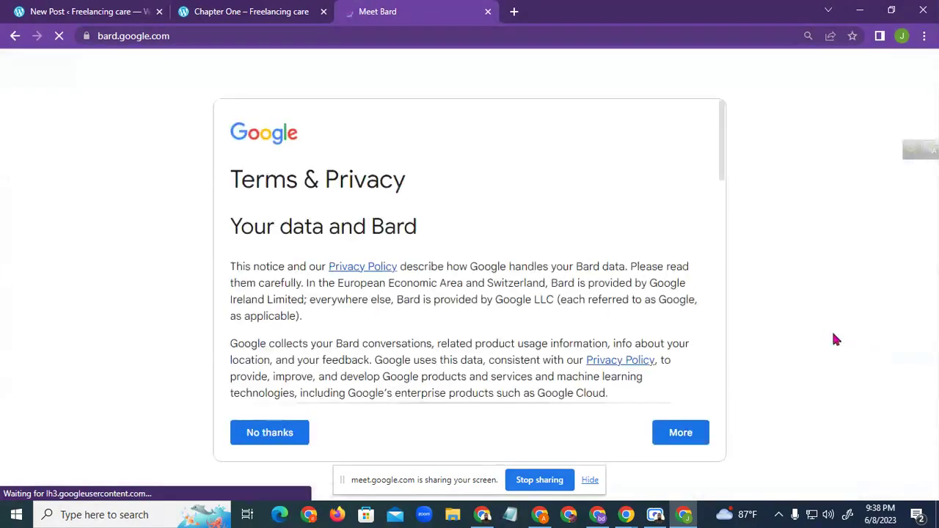
{"action": "scroll", "coordinate": [484, 286], "scroll_direction": "down", "scroll_amount": 7}
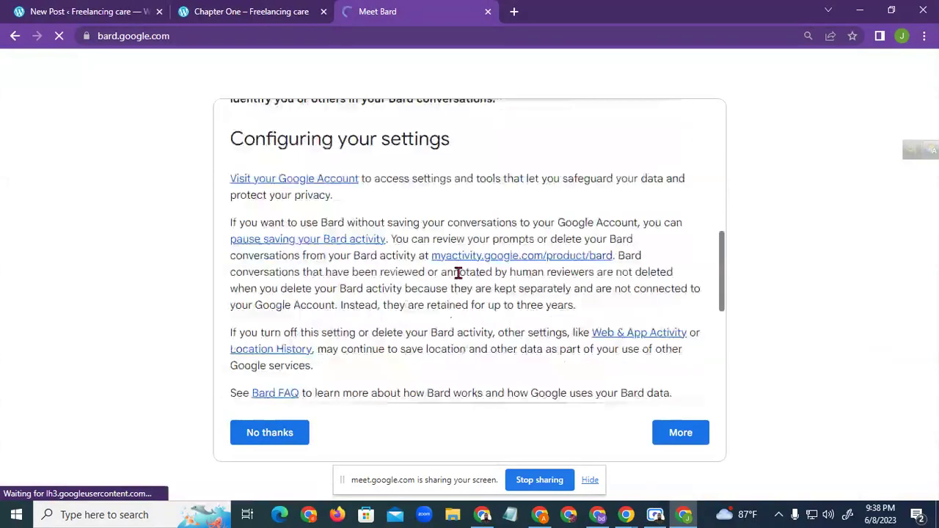
{"action": "scroll", "coordinate": [466, 271], "scroll_direction": "down", "scroll_amount": 5}
{"action": "scroll", "coordinate": [476, 246], "scroll_direction": "up", "scroll_amount": 10}
{"action": "scroll", "coordinate": [455, 244], "scroll_direction": "up", "scroll_amount": 3}
{"action": "scroll", "coordinate": [455, 243], "scroll_direction": "down", "scroll_amount": 10}
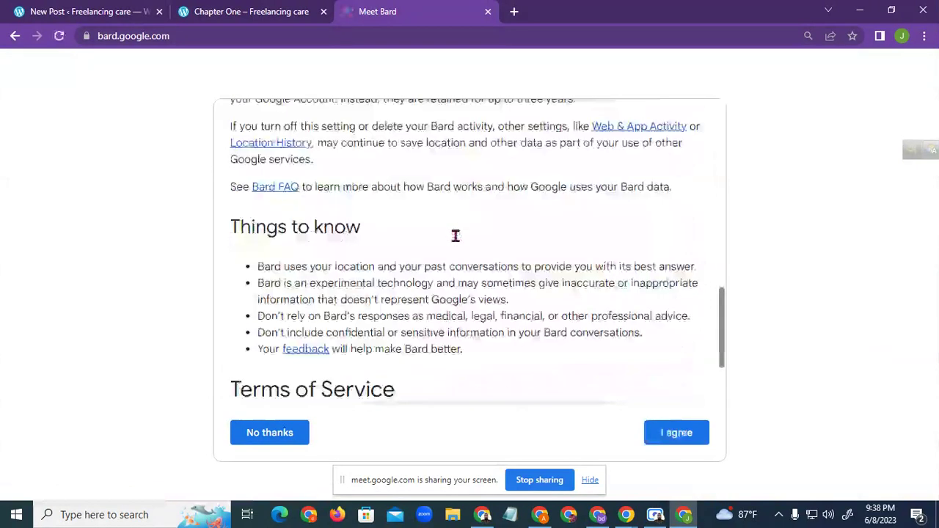
{"action": "scroll", "coordinate": [477, 213], "scroll_direction": "up", "scroll_amount": 8}
{"action": "scroll", "coordinate": [529, 220], "scroll_direction": "down", "scroll_amount": 8}
{"action": "scroll", "coordinate": [518, 263], "scroll_direction": "down", "scroll_amount": 1}
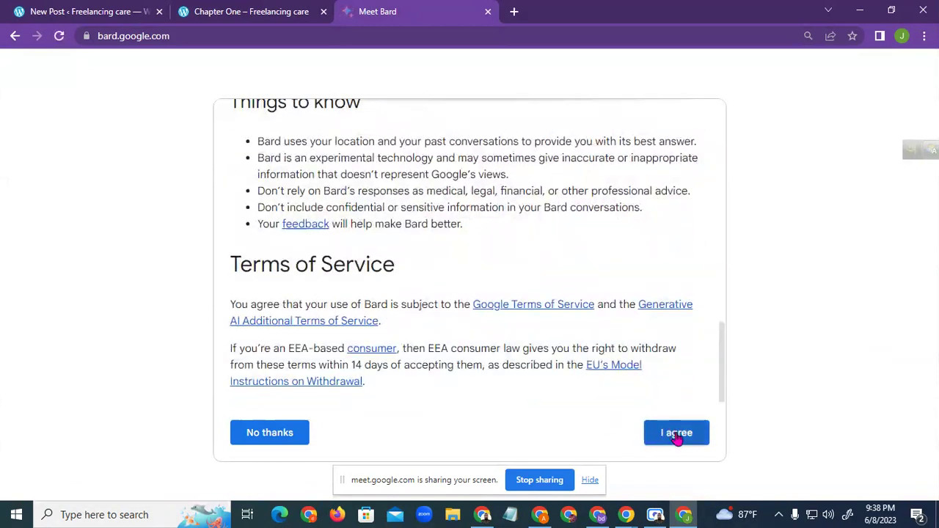
{"action": "scroll", "coordinate": [469, 272], "scroll_direction": "up", "scroll_amount": 5}
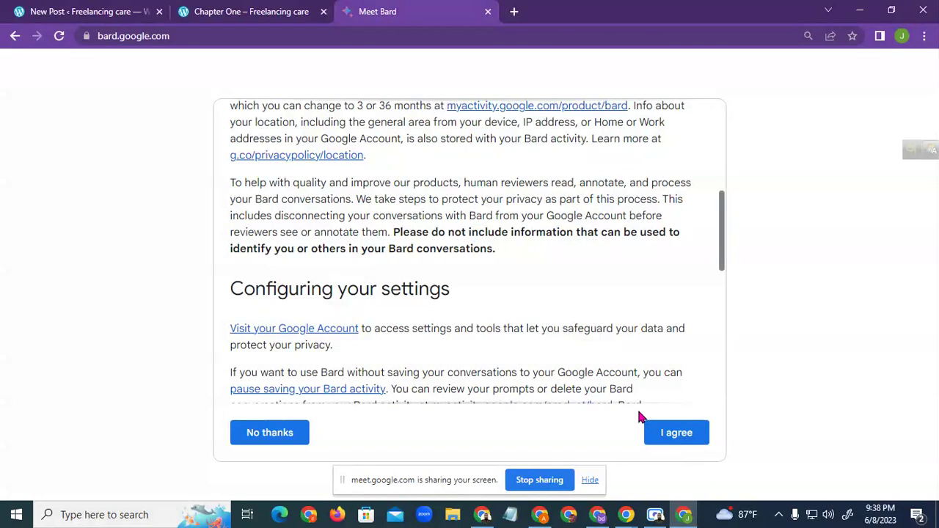
{"action": "scroll", "coordinate": [543, 256], "scroll_direction": "down", "scroll_amount": 5}
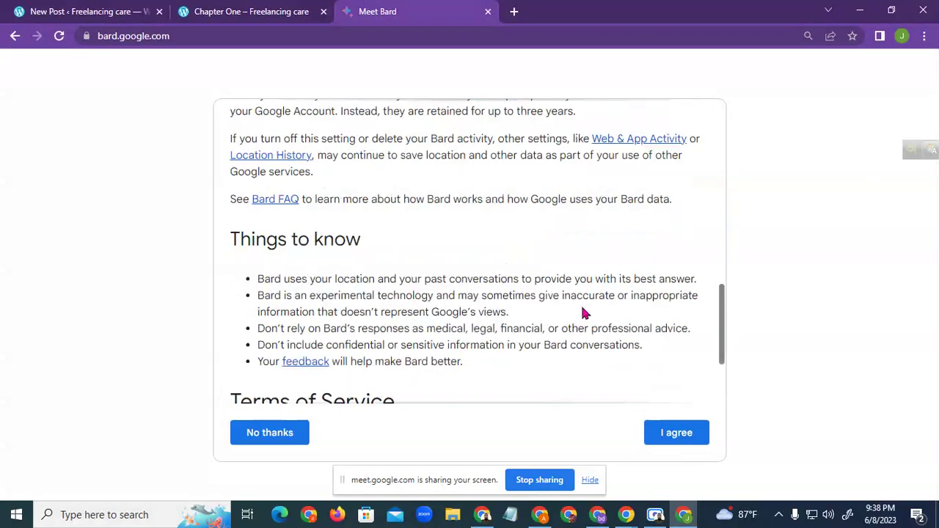
{"action": "left_click", "coordinate": [681, 435]}
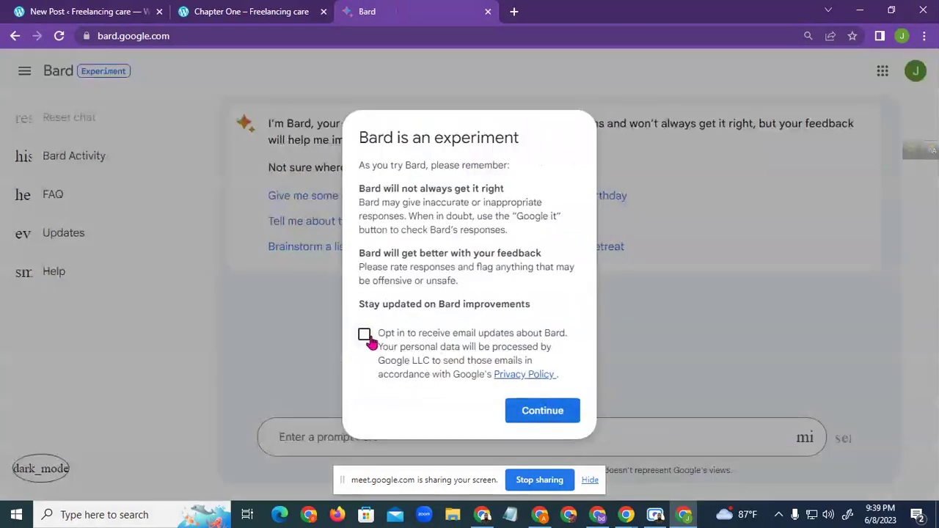
Leave the Bard email-updates opt-in unticked and continue past the experiment notice
{"action": "left_click", "coordinate": [365, 336]}
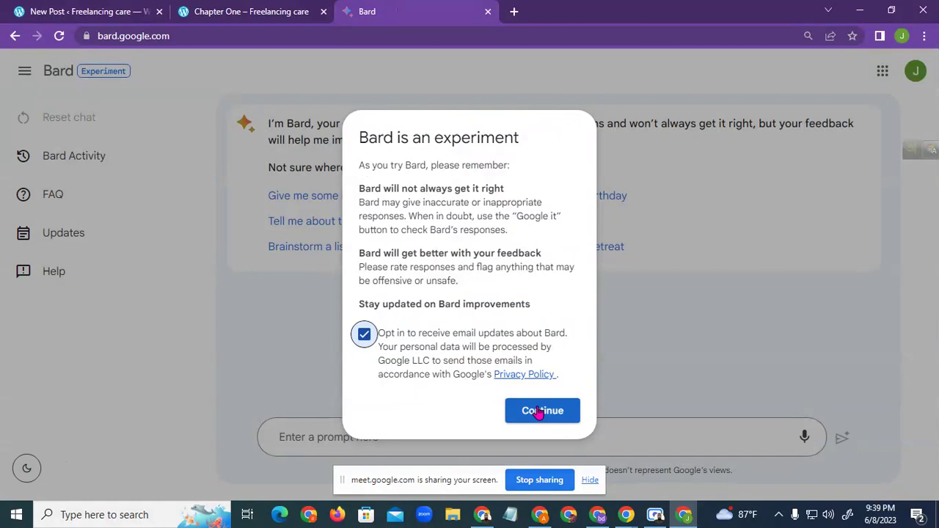
{"action": "left_click", "coordinate": [365, 344]}
{"action": "left_click_drag", "start_coordinate": [418, 333], "coordinate": [527, 334]}
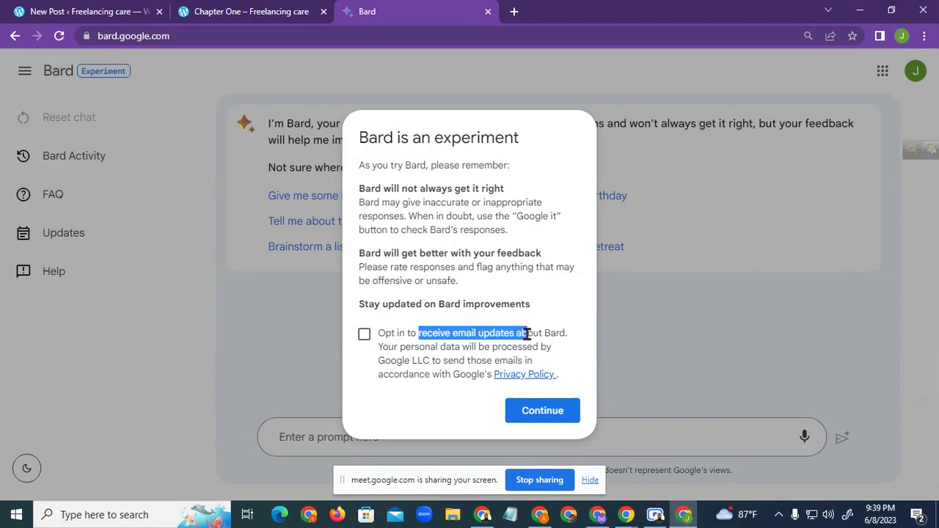
{"action": "left_click", "coordinate": [399, 351]}
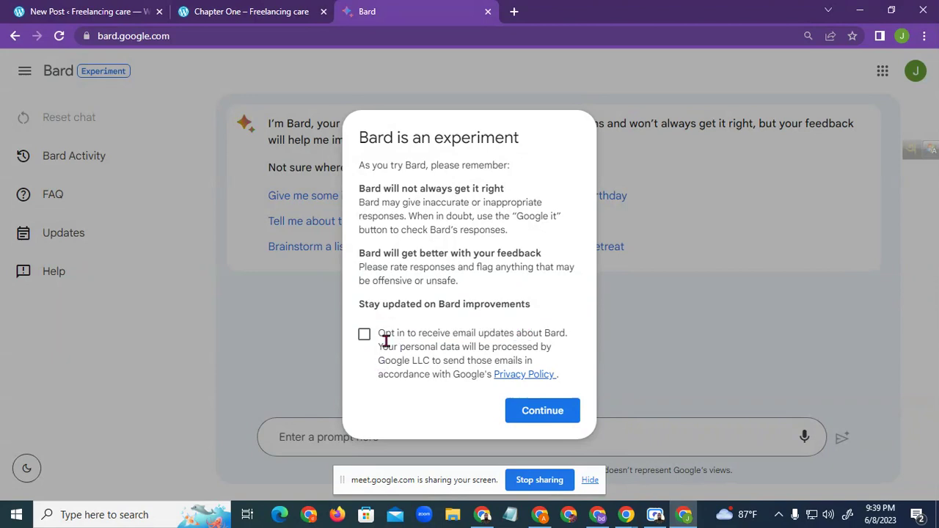
{"action": "left_click_drag", "start_coordinate": [386, 334], "coordinate": [551, 332]}
{"action": "left_click", "coordinate": [423, 358]}
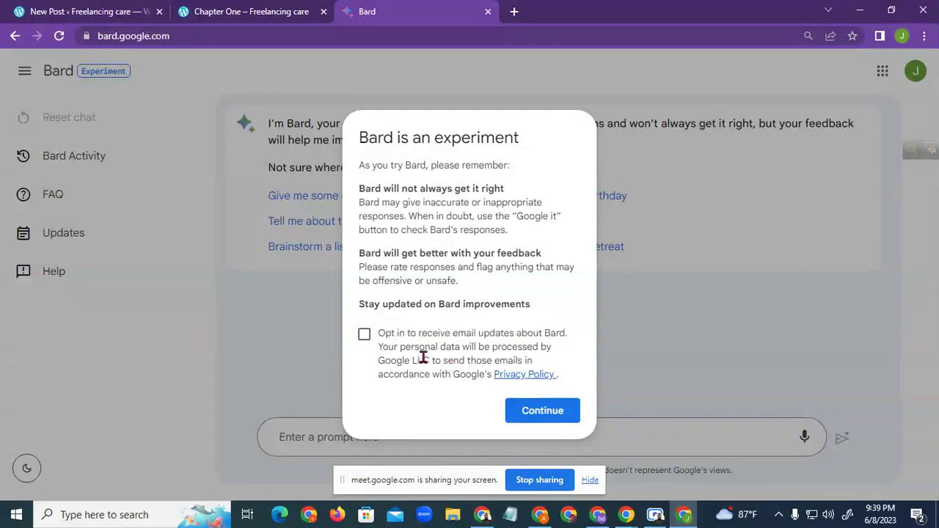
{"action": "left_click", "coordinate": [364, 336]}
{"action": "left_click", "coordinate": [369, 343]}
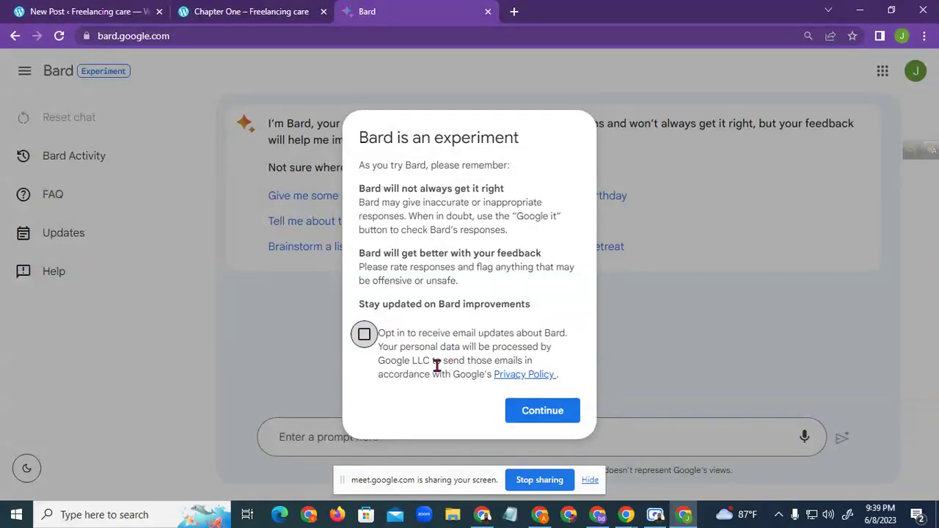
{"action": "left_click", "coordinate": [513, 412]}
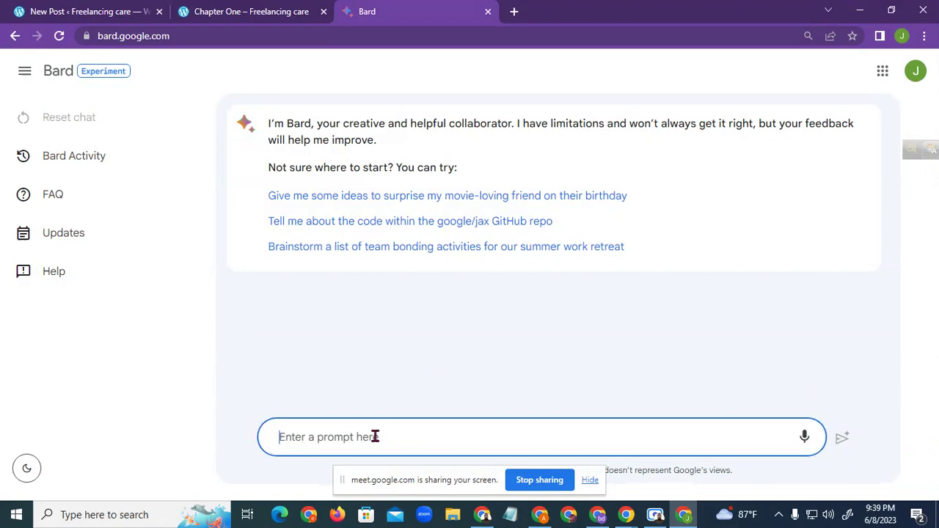
Type a first draft of the 300-word health article prompt about best medicine in 2023
{"action": "left_click", "coordinate": [248, 12]}
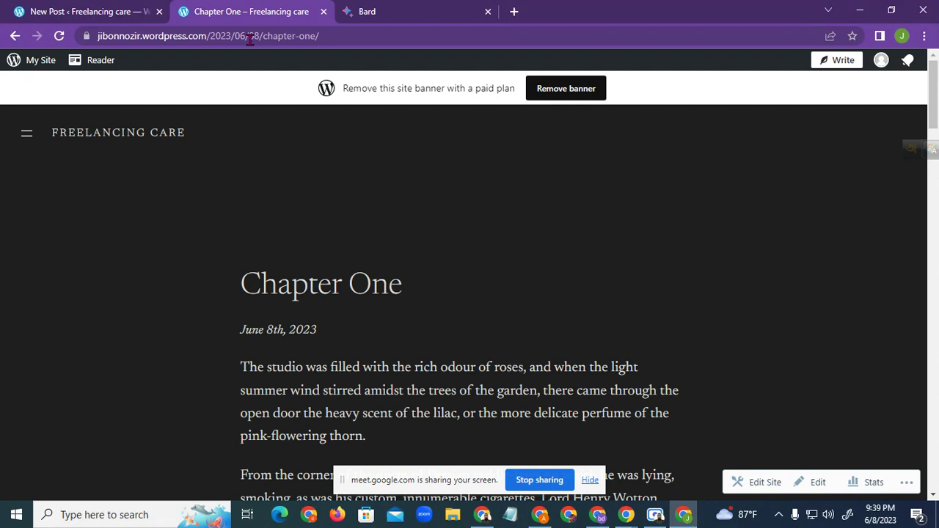
{"action": "left_click", "coordinate": [409, 7]}
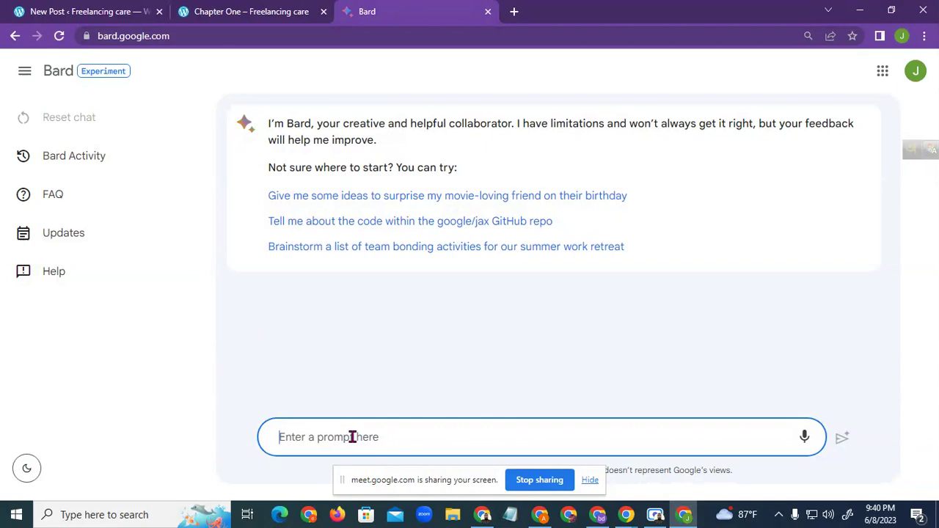
{"action": "type", "text": "Giv"}
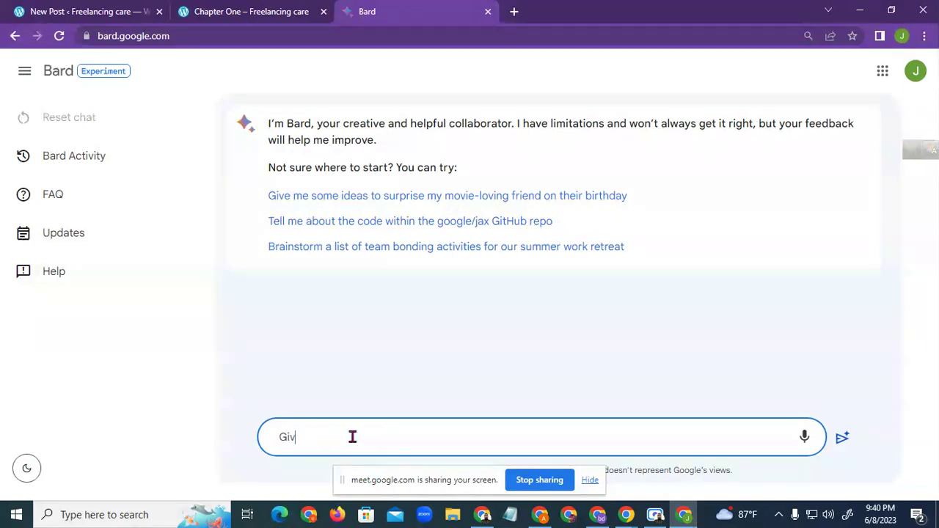
{"action": "type", "text": "e me 300 words"}
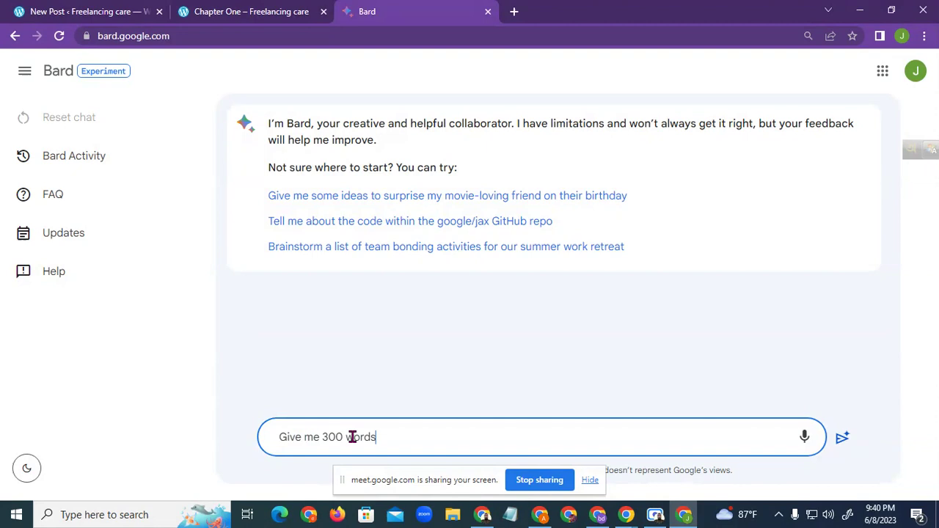
{"action": "type", "text": " health relate"}
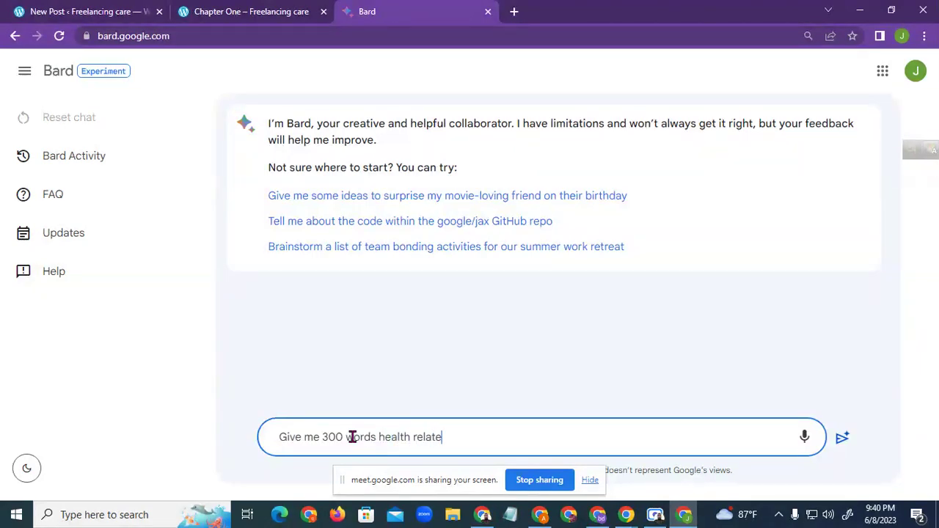
{"action": "type", "text": "d article about"}
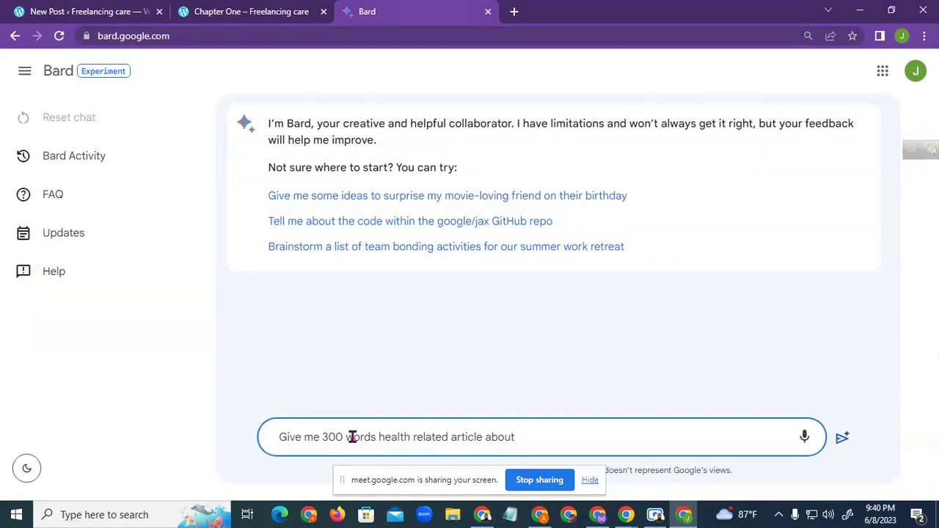
{"action": "type", "text": " best medicune b"}
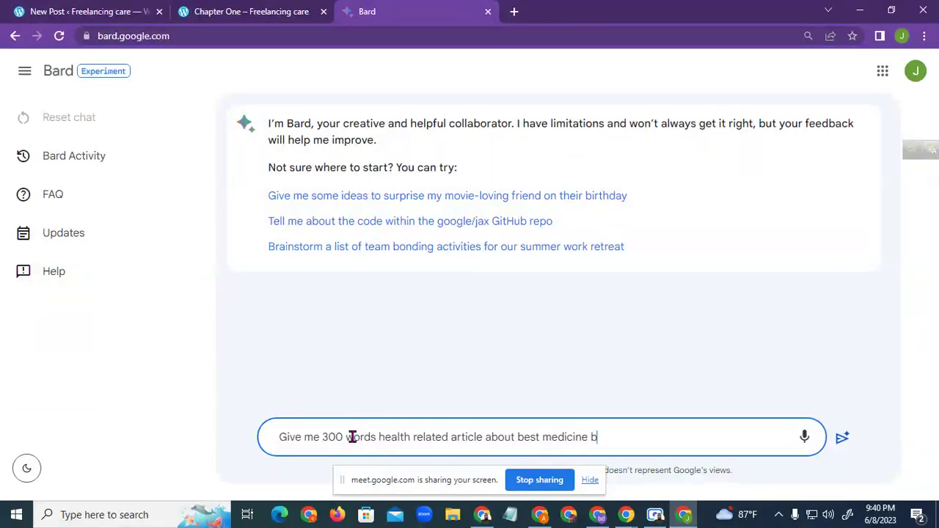
{"action": "type", "text": "uy on"}
{"action": "key", "text": "BackSpace"}
{"action": "key", "text": "BackSpace"}
{"action": "type", "text": "2023"}
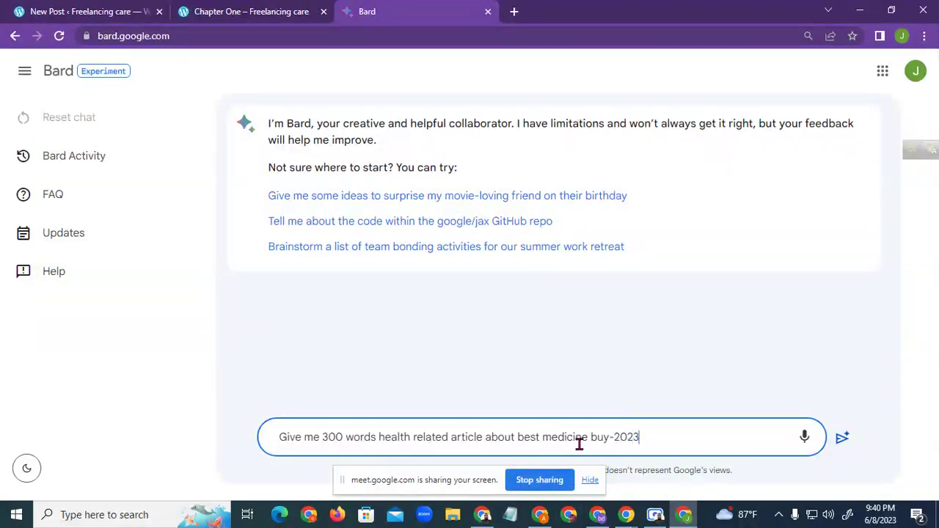
Edit the prompt to end with 'about buy best medicine -2023', removing an accidental paste
{"action": "left_click_drag", "start_coordinate": [610, 438], "coordinate": [588, 439]}
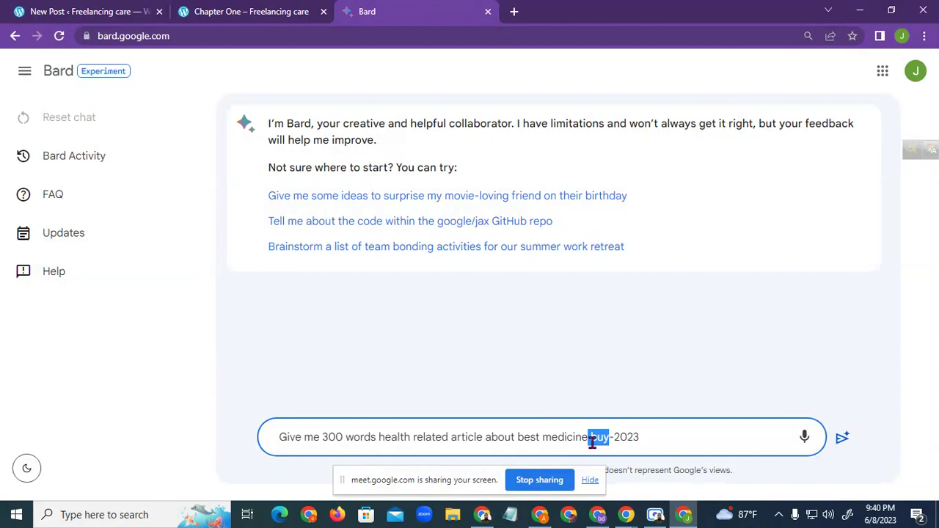
{"action": "key", "text": "End"}
{"action": "key", "text": "BackSpace"}
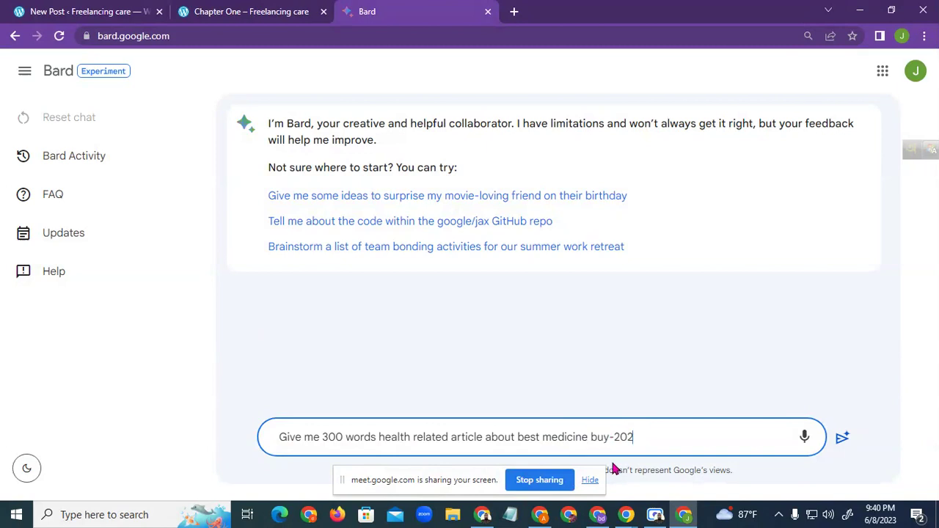
{"action": "left_click", "coordinate": [517, 438]}
{"action": "type", "text": "jibonnozir.wordpress.com"}
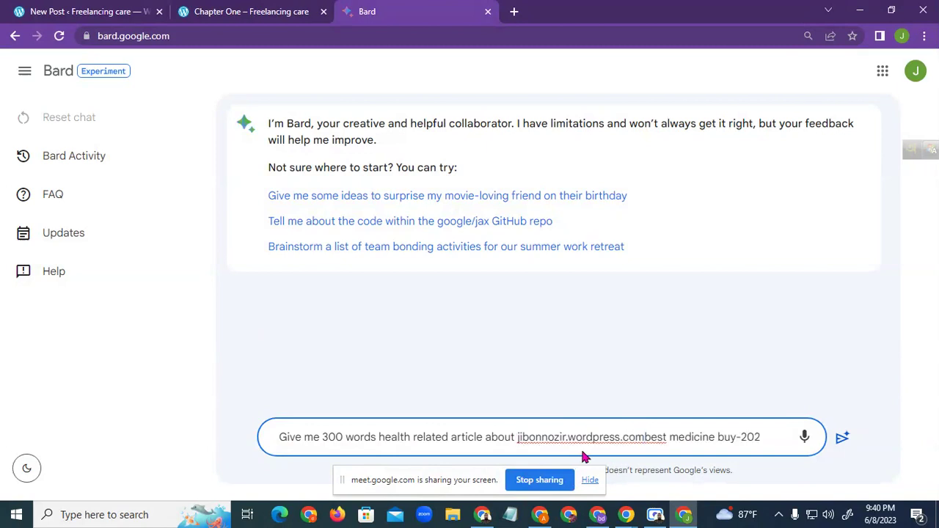
{"action": "left_click_drag", "start_coordinate": [645, 438], "coordinate": [518, 443]}
{"action": "key", "text": "BackSpace"}
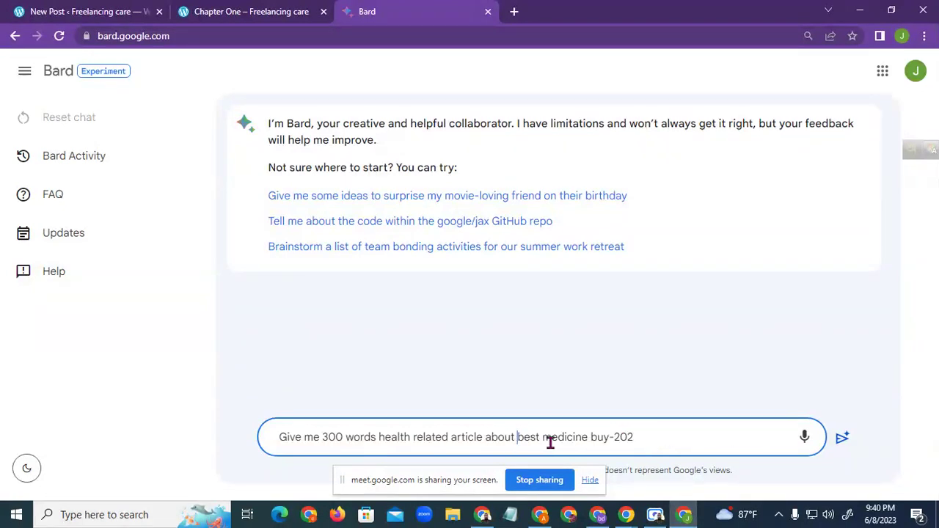
{"action": "left_click_drag", "start_coordinate": [591, 438], "coordinate": [610, 436]}
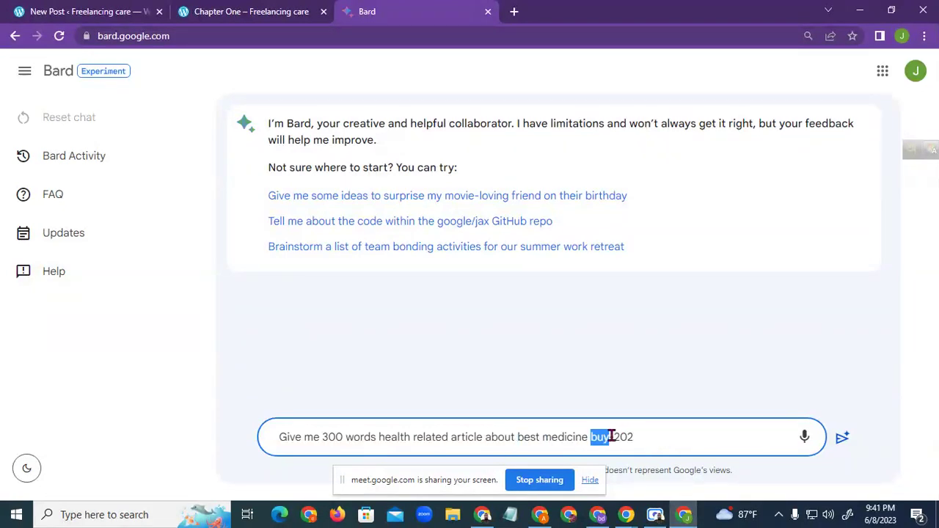
{"action": "key", "text": "BackSpace"}
{"action": "type", "text": "buy b"}
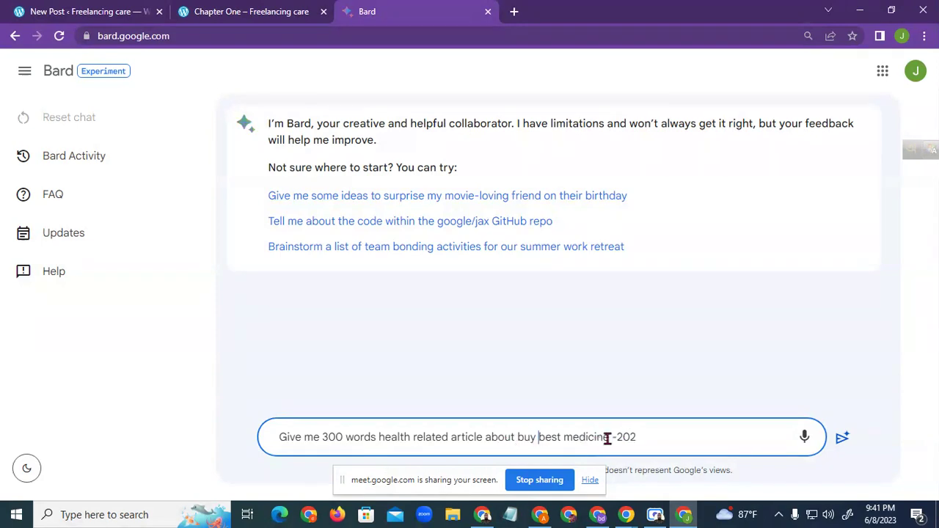
{"action": "left_click", "coordinate": [636, 438]}
{"action": "type", "text": "3"}
Review the finished prompt by highlighting its phrases, leaving it unsent
{"action": "left_click_drag", "start_coordinate": [518, 438], "coordinate": [611, 439]}
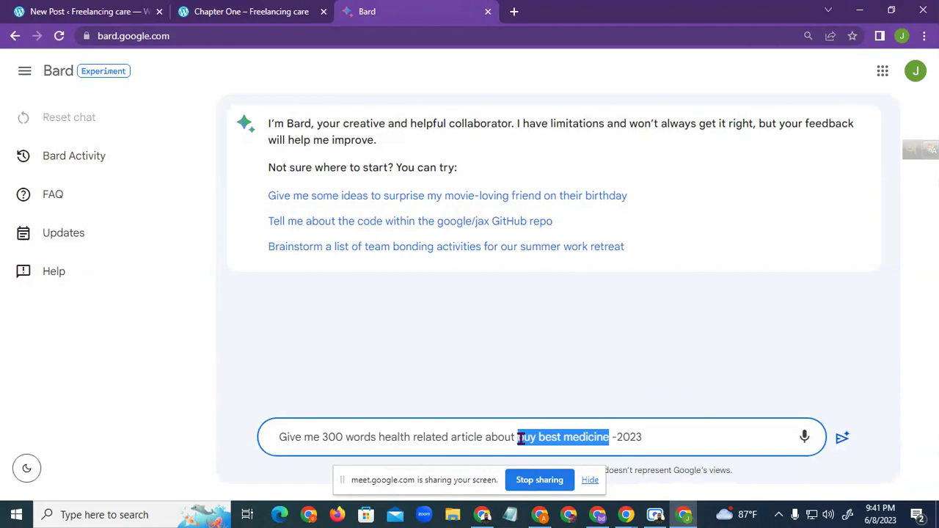
{"action": "left_click_drag", "start_coordinate": [516, 438], "coordinate": [607, 445]}
{"action": "left_click_drag", "start_coordinate": [294, 438], "coordinate": [645, 442]}
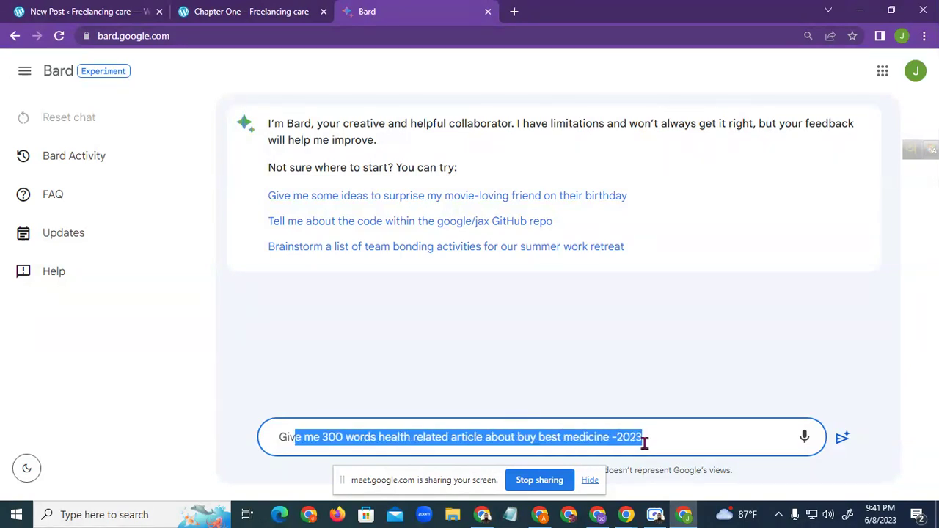
{"action": "left_click", "coordinate": [679, 391]}
{"action": "left_click_drag", "start_coordinate": [289, 439], "coordinate": [480, 441]}
{"action": "left_click_drag", "start_coordinate": [282, 440], "coordinate": [488, 439]}
{"action": "left_click_drag", "start_coordinate": [486, 437], "coordinate": [604, 439]}
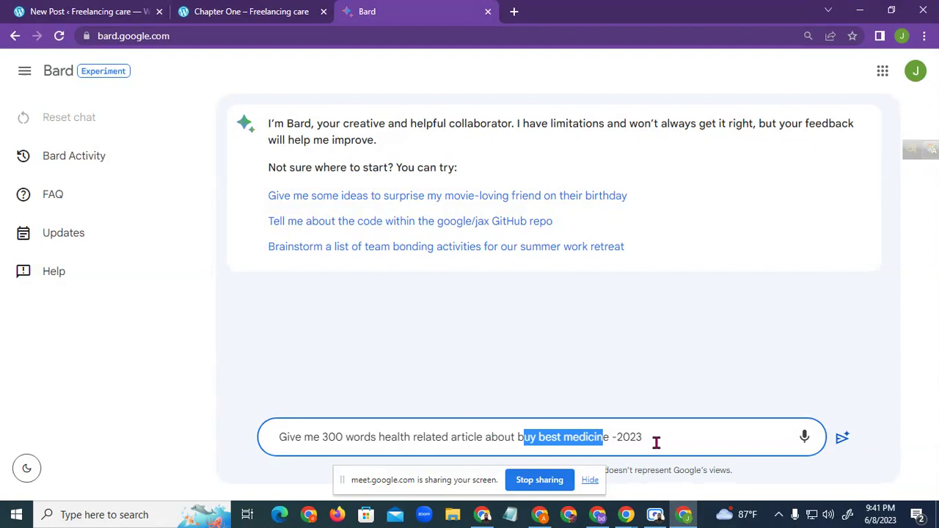
{"action": "left_click", "coordinate": [656, 443]}
Send the prompt and get Bard's 'Buying the Best Medicine in 2023' article
{"action": "left_click", "coordinate": [842, 438]}
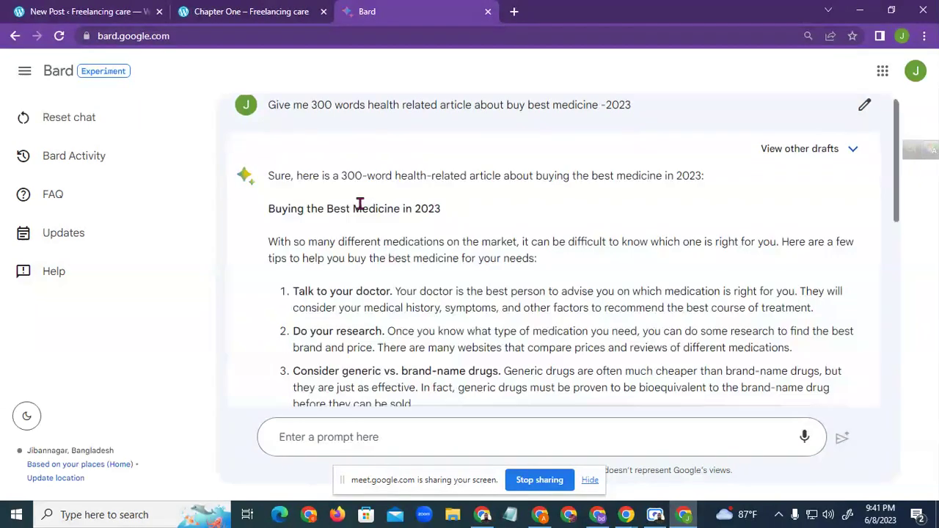
{"action": "scroll", "coordinate": [499, 254], "scroll_direction": "down", "scroll_amount": 6}
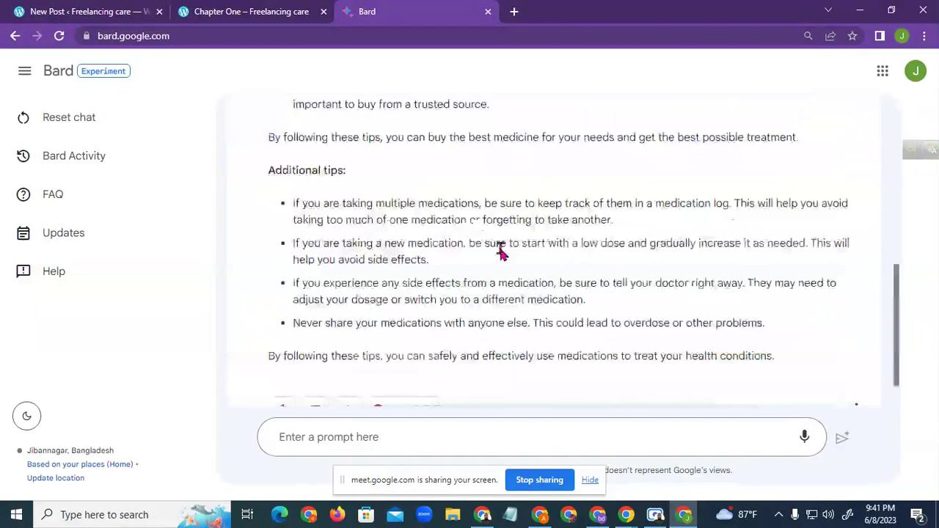
{"action": "scroll", "coordinate": [499, 246], "scroll_direction": "up", "scroll_amount": 10}
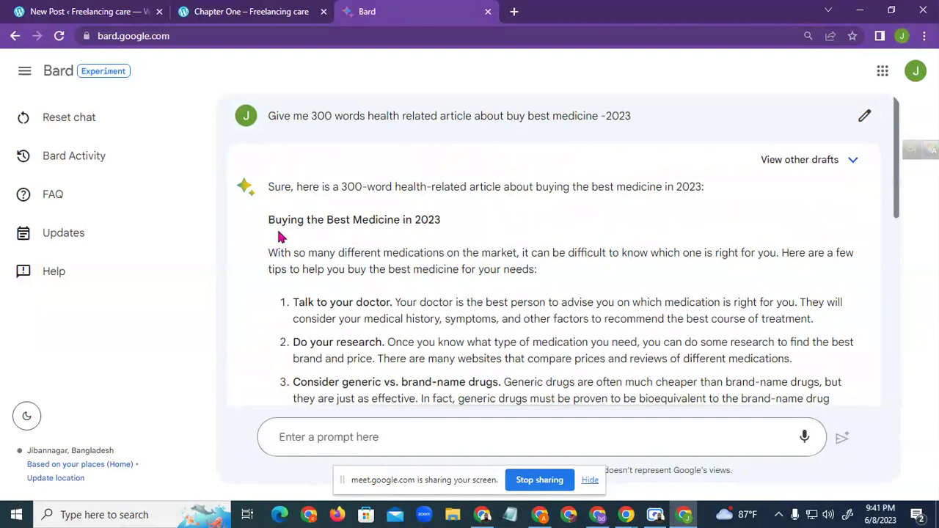
Select the whole generated article from title to final tips and copy it
{"action": "mouse_move", "coordinate": [267, 220]}
{"action": "left_mouse_down"}
{"action": "mouse_move", "coordinate": [496, 248]}
{"action": "mouse_move", "coordinate": [530, 306]}
{"action": "mouse_move", "coordinate": [566, 411]}
{"action": "mouse_move", "coordinate": [357, 274]}
{"action": "mouse_move", "coordinate": [543, 348]}
{"action": "mouse_move", "coordinate": [798, 328]}
{"action": "left_mouse_up"}
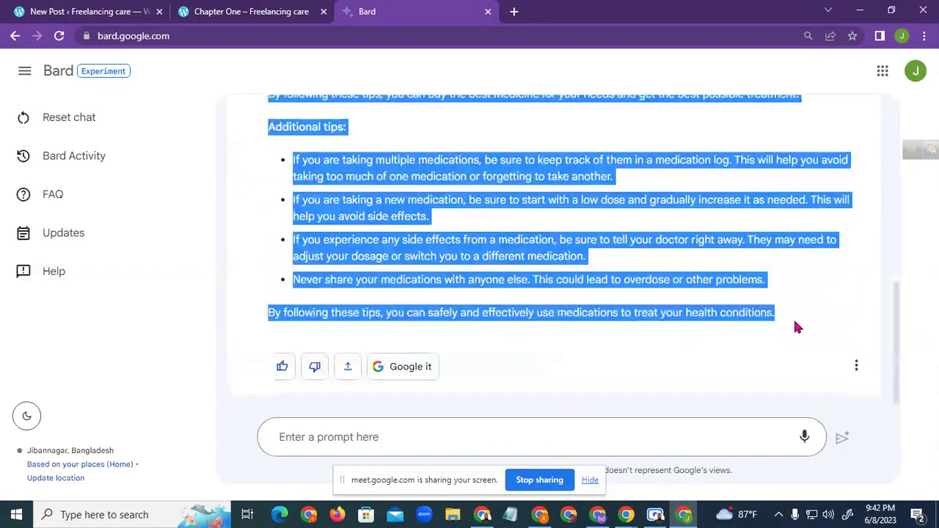
{"action": "right_click", "coordinate": [411, 209]}
{"action": "left_click", "coordinate": [440, 218]}
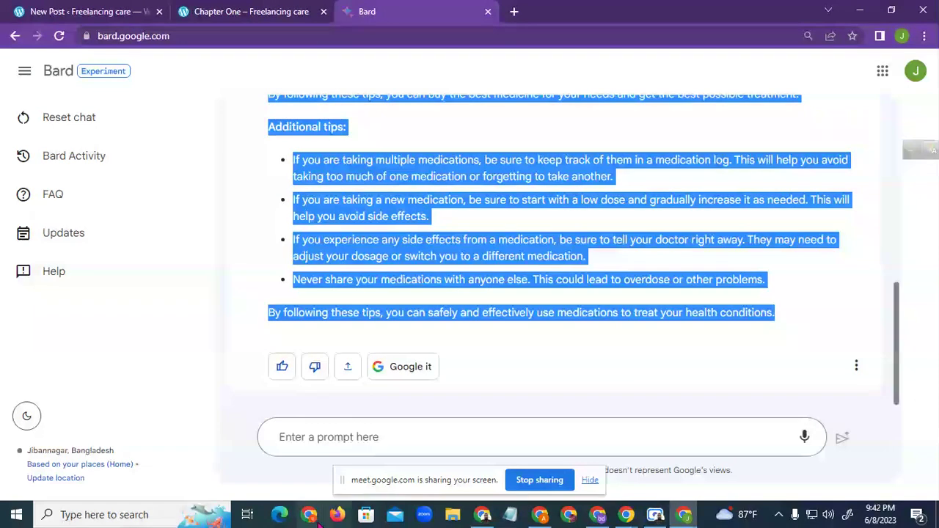
{"action": "left_click", "coordinate": [122, 515]}
Paste the copied 'Buying the Best Medicine in 2023' article into a new Notepad note, then minimize Notepad
{"action": "type", "text": "n"}
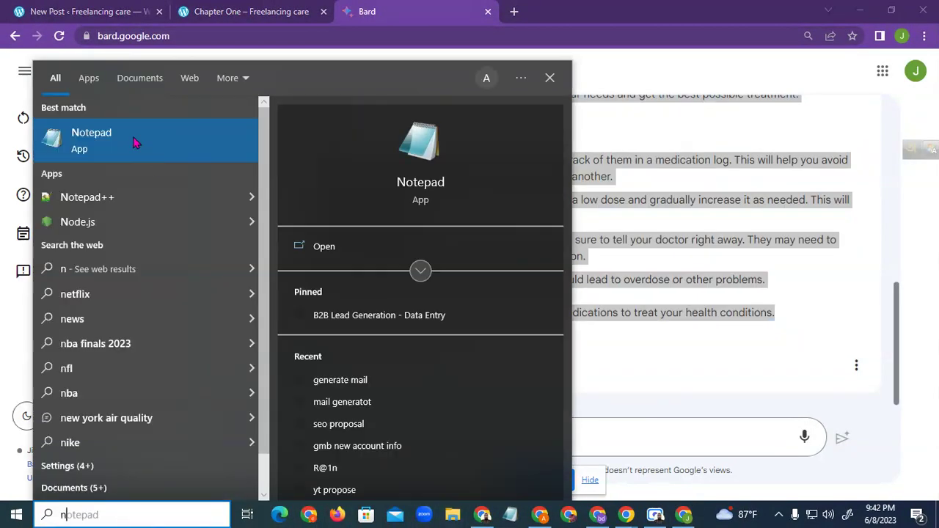
{"action": "left_click", "coordinate": [123, 144]}
{"action": "right_click", "coordinate": [250, 247]}
{"action": "left_click", "coordinate": [290, 307]}
{"action": "scroll", "coordinate": [296, 285], "scroll_direction": "up", "scroll_amount": 6}
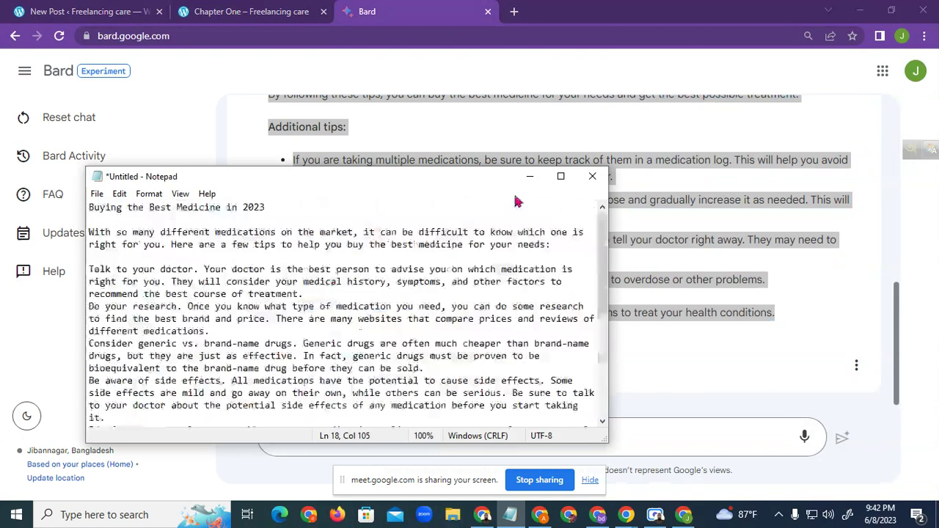
{"action": "left_click", "coordinate": [529, 178]}
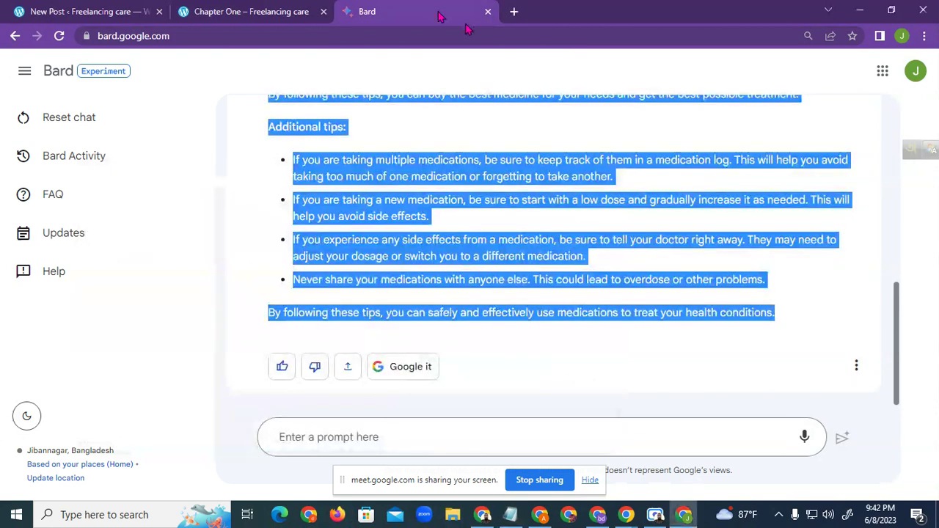
Replace the Bard tab with a new tab and search Google for 'plagiarism checker'
{"action": "left_click", "coordinate": [514, 12]}
{"action": "left_click", "coordinate": [489, 12]}
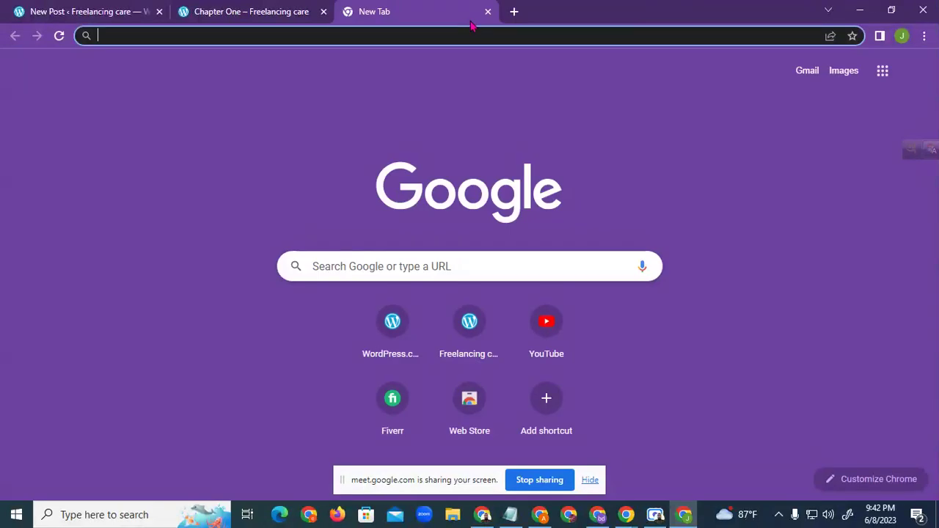
{"action": "left_click", "coordinate": [409, 35]}
{"action": "type", "text": "p"}
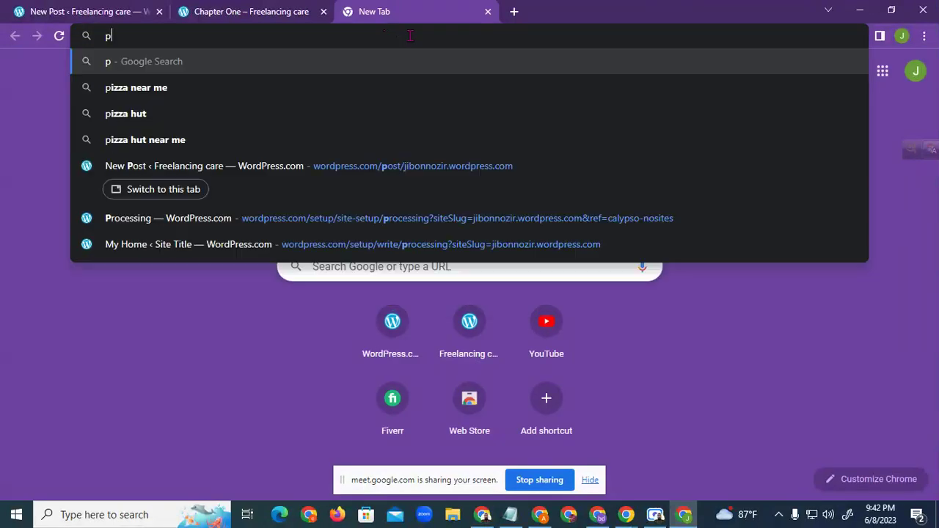
{"action": "type", "text": "la"}
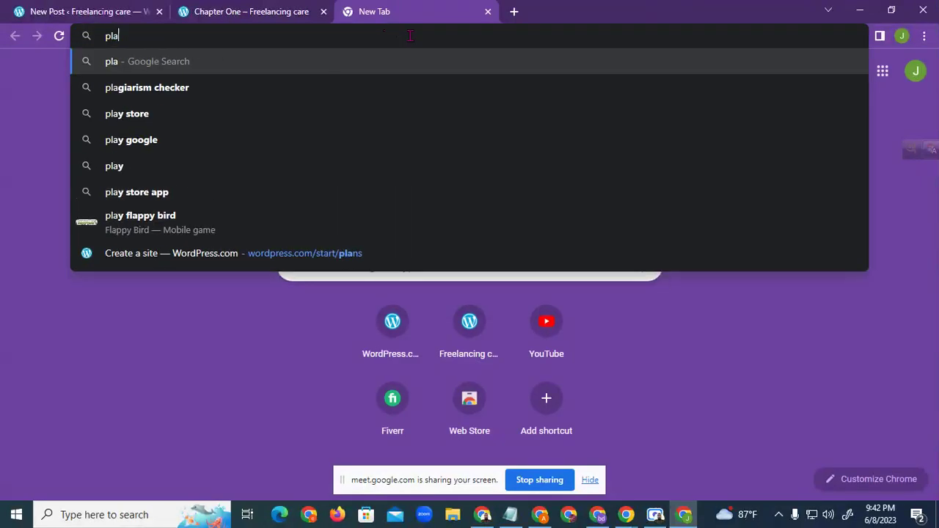
{"action": "type", "text": "g"}
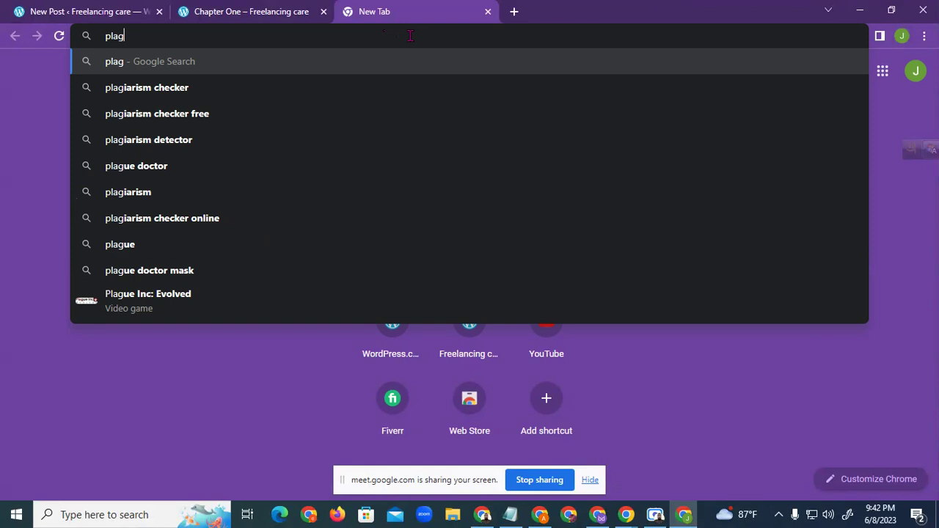
{"action": "left_click", "coordinate": [180, 87]}
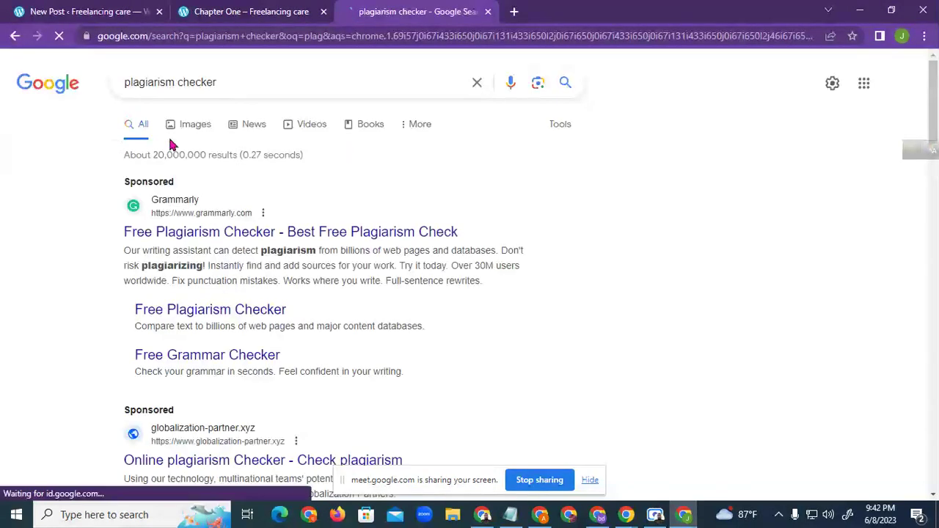
{"action": "scroll", "coordinate": [242, 314], "scroll_direction": "down", "scroll_amount": 2}
{"action": "scroll", "coordinate": [218, 282], "scroll_direction": "down", "scroll_amount": 5}
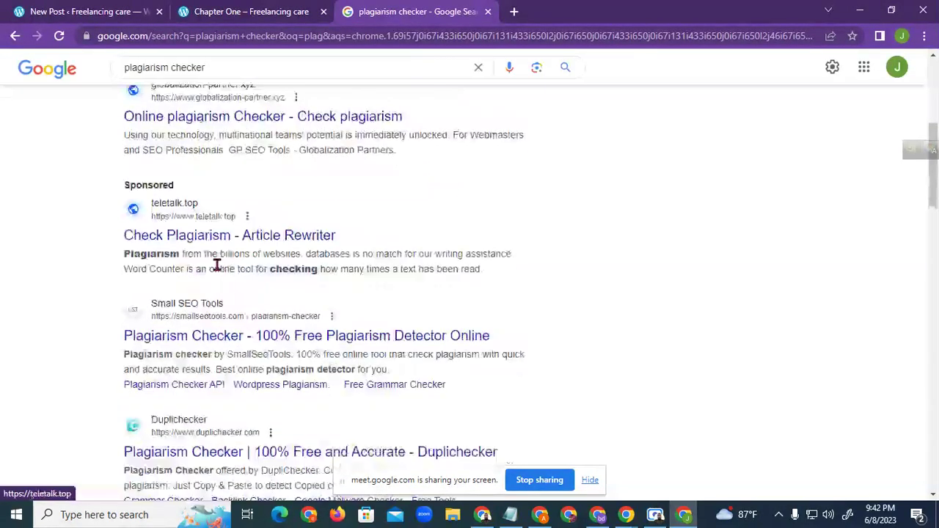
{"action": "scroll", "coordinate": [211, 194], "scroll_direction": "up", "scroll_amount": 1}
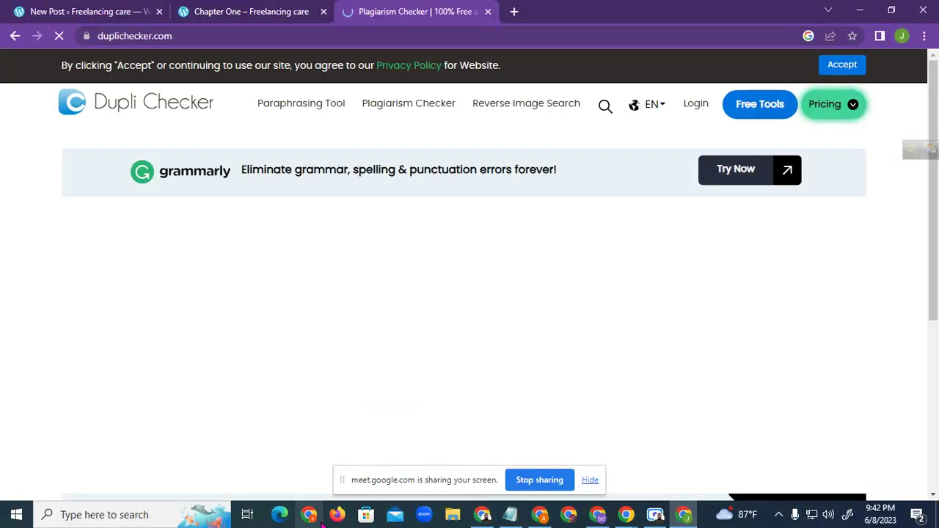
Paste the 390-word medicine article into Duplichecker's text box and scroll down to the reCAPTCHA
{"action": "scroll", "coordinate": [509, 235], "scroll_direction": "down", "scroll_amount": 5}
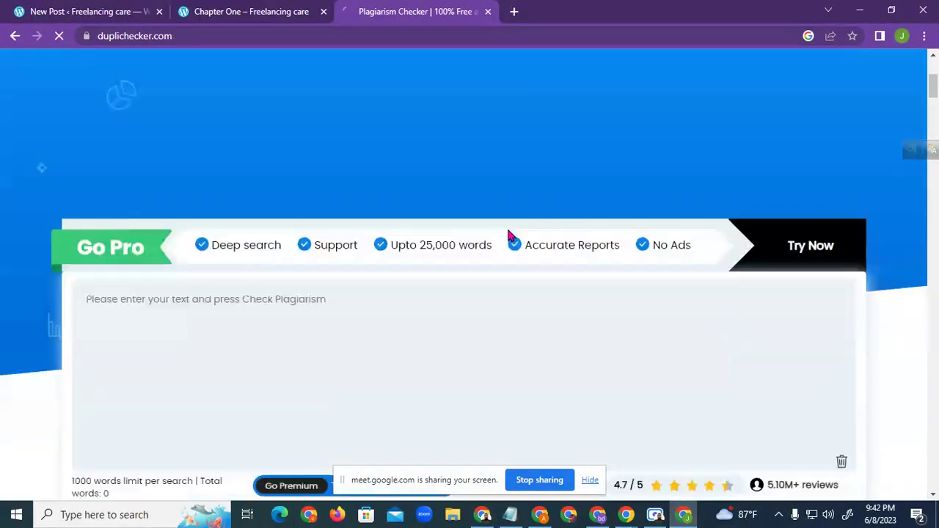
{"action": "right_click", "coordinate": [151, 234]}
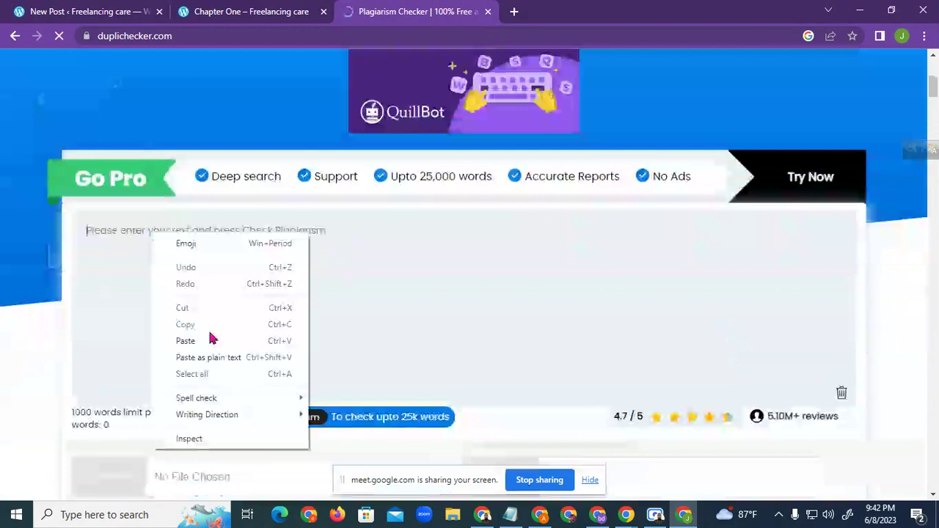
{"action": "left_click", "coordinate": [186, 341]}
{"action": "scroll", "coordinate": [360, 287], "scroll_direction": "up", "scroll_amount": 10}
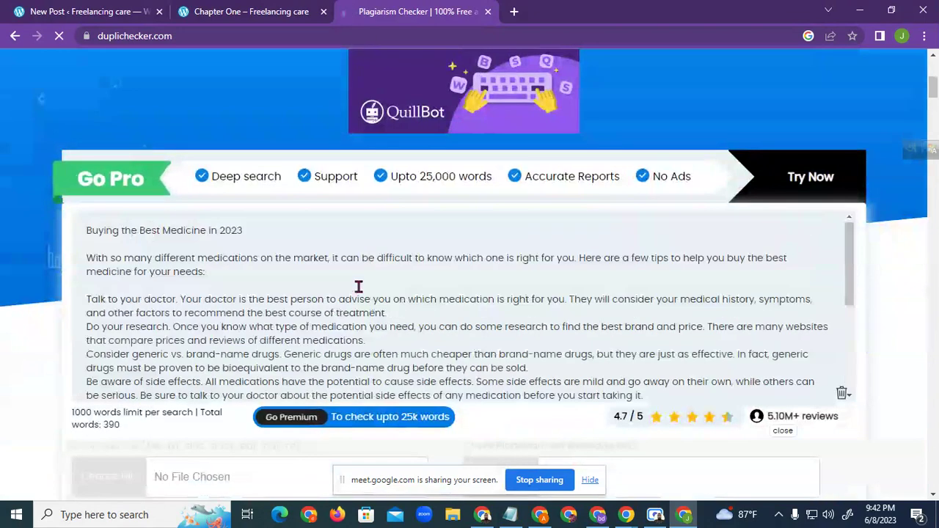
{"action": "scroll", "coordinate": [259, 274], "scroll_direction": "down", "scroll_amount": 10}
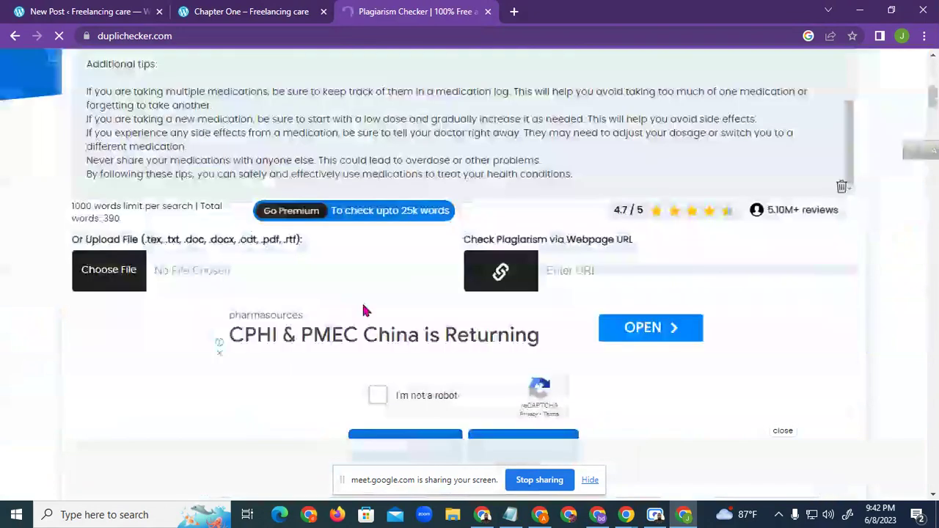
{"action": "scroll", "coordinate": [470, 335], "scroll_direction": "down", "scroll_amount": 2}
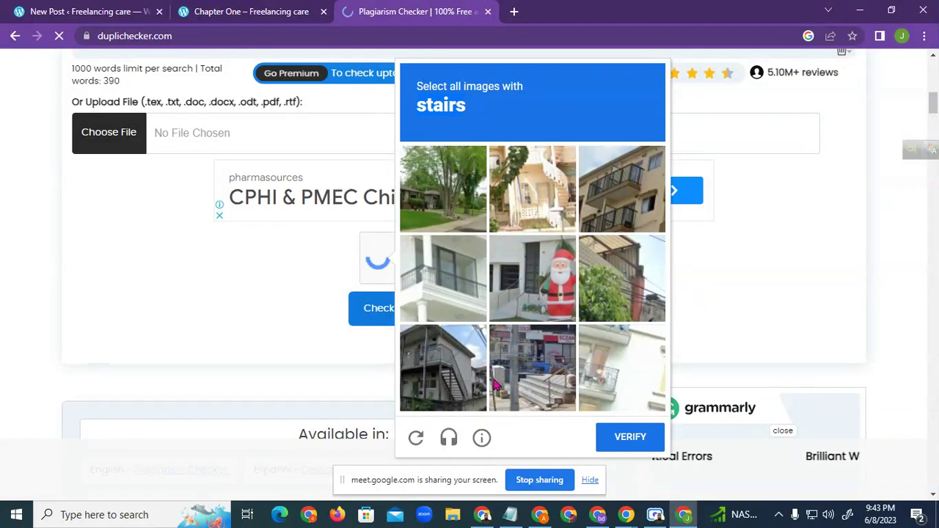
Select the four stairs tiles in the reCAPTCHA and verify
{"action": "left_click", "coordinate": [542, 207]}
{"action": "left_click", "coordinate": [554, 309]}
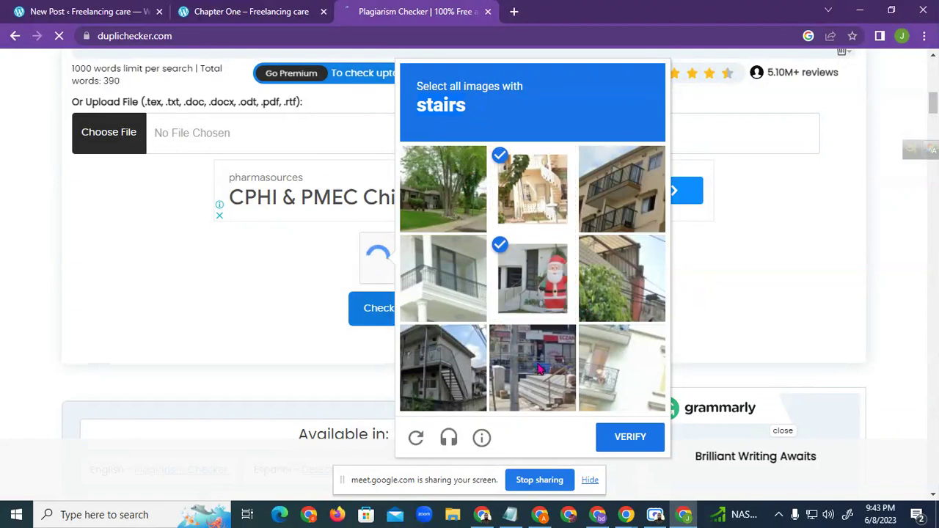
{"action": "left_click", "coordinate": [544, 373]}
{"action": "left_click", "coordinate": [620, 302]}
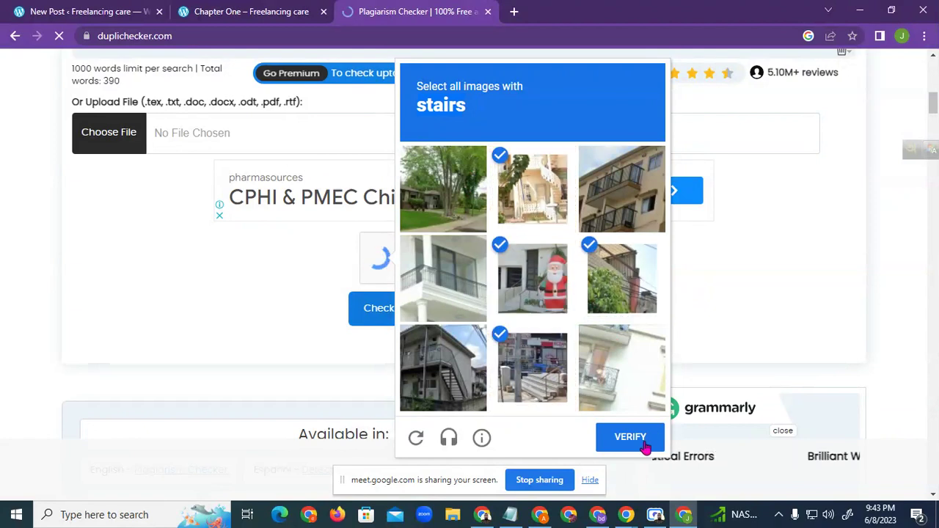
{"action": "left_click", "coordinate": [631, 438]}
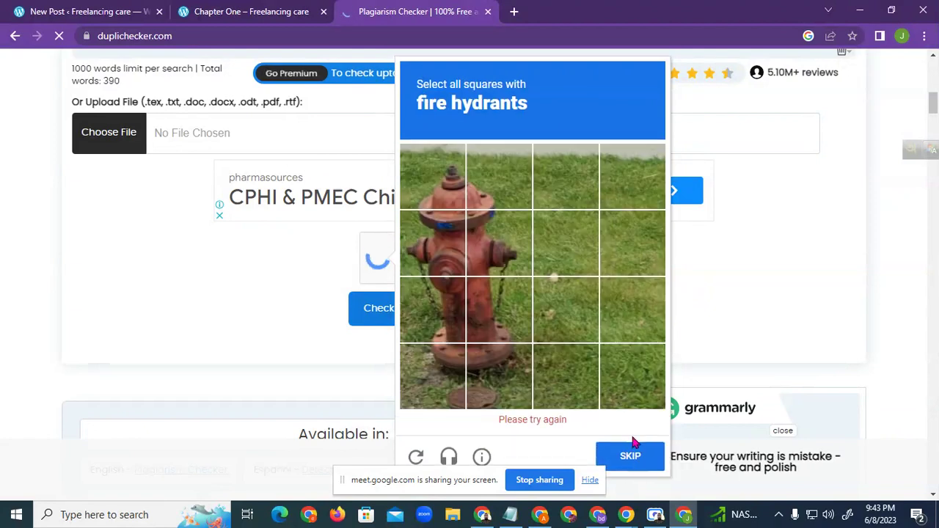
Select the eight fire hydrant squares and verify to pass the check
{"action": "left_click", "coordinate": [450, 203]}
{"action": "left_click", "coordinate": [499, 179]}
{"action": "left_click", "coordinate": [499, 246]}
{"action": "left_click", "coordinate": [433, 246]}
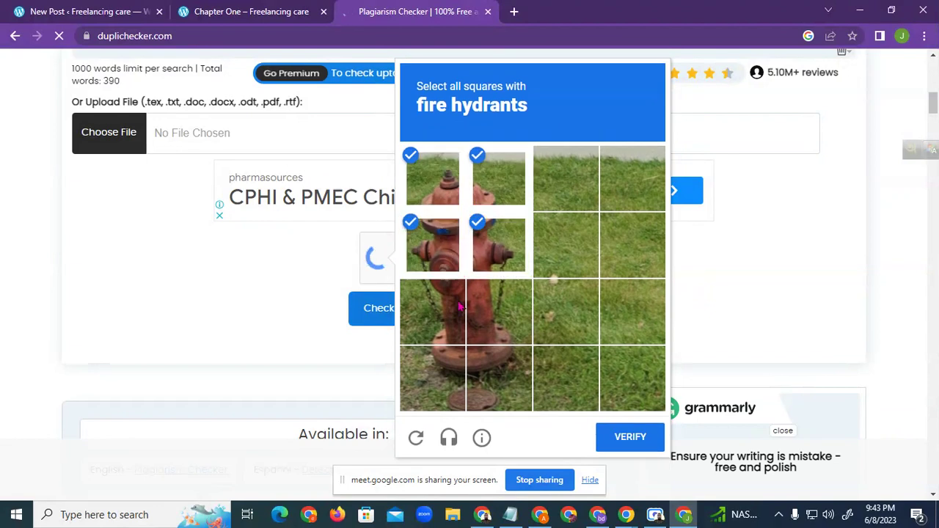
{"action": "left_click", "coordinate": [433, 378]}
{"action": "left_click", "coordinate": [499, 378]}
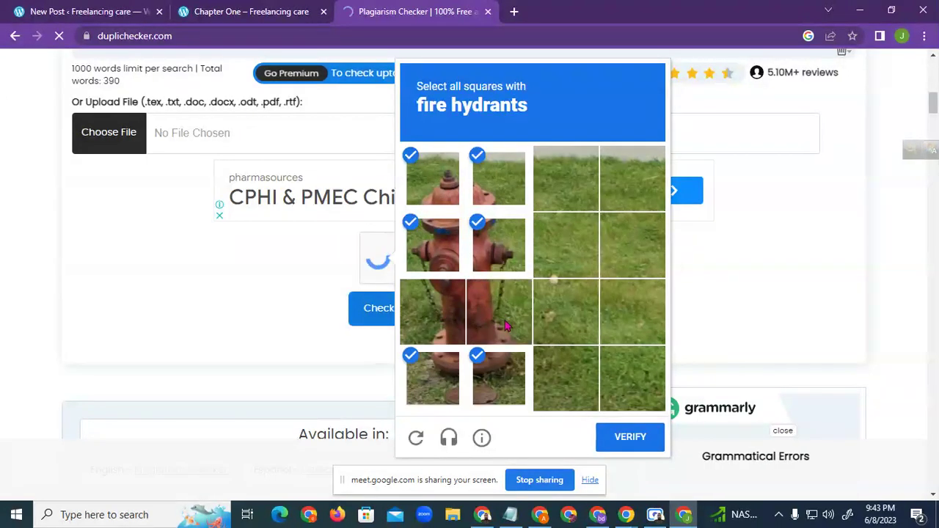
{"action": "left_click", "coordinate": [433, 312]}
{"action": "left_click", "coordinate": [499, 312]}
{"action": "left_click", "coordinate": [632, 437]}
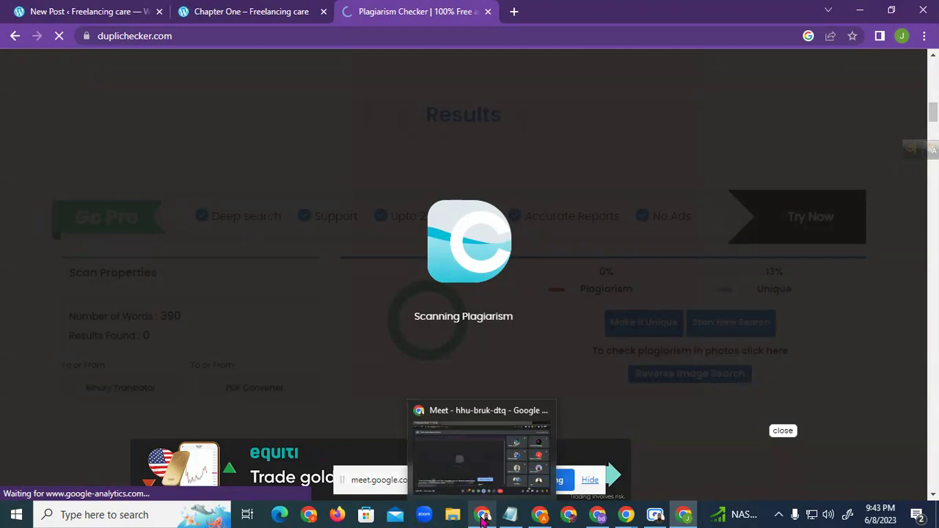
Switch between Google Meet and Chrome while the plagiarism scan runs
{"action": "left_click", "coordinate": [483, 517]}
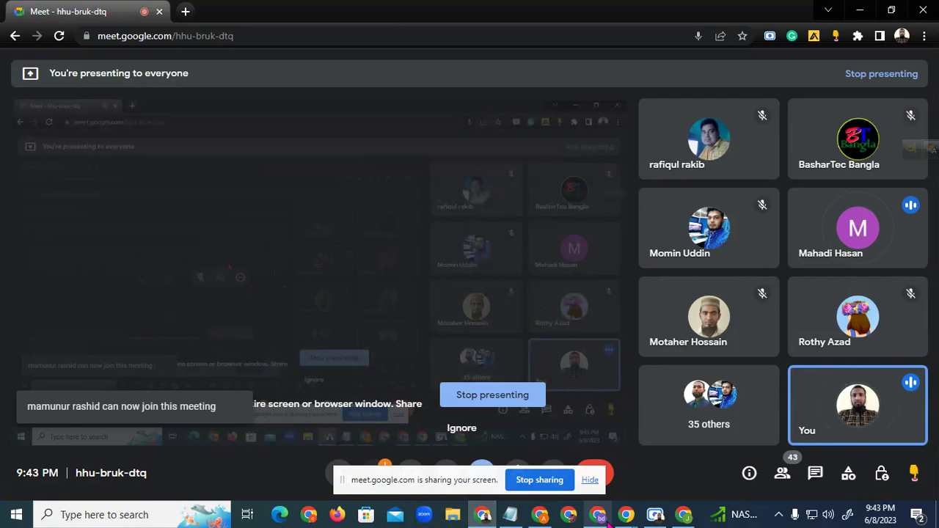
{"action": "mouse_move", "coordinate": [684, 518]}
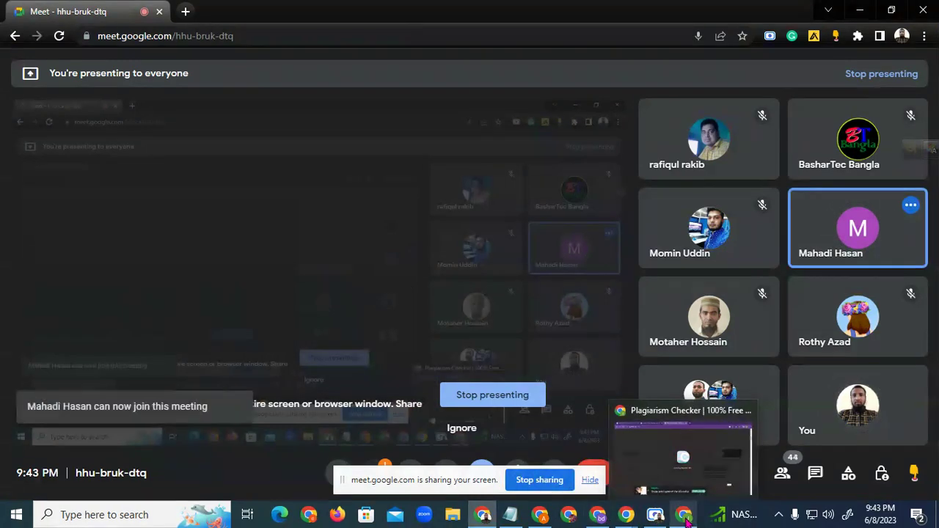
{"action": "left_click", "coordinate": [683, 447]}
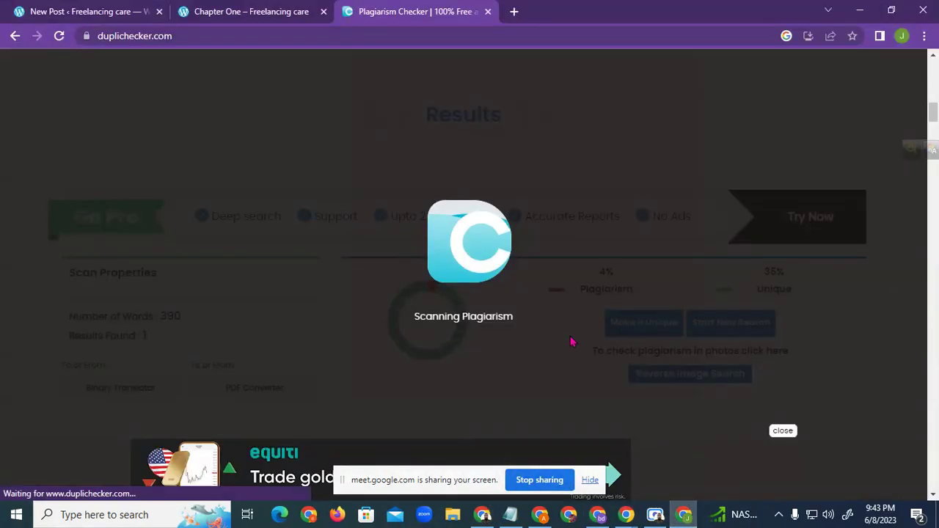
{"action": "left_click", "coordinate": [483, 515]}
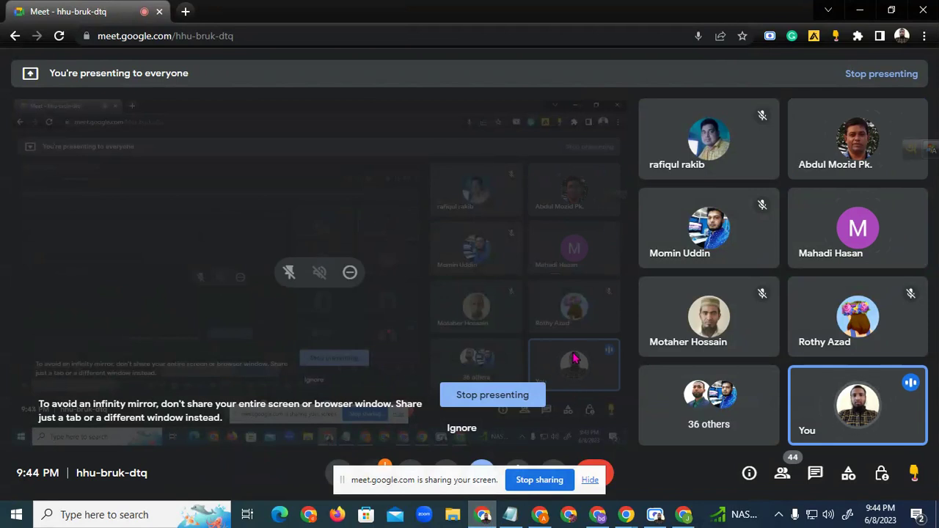
{"action": "left_click", "coordinate": [683, 515]}
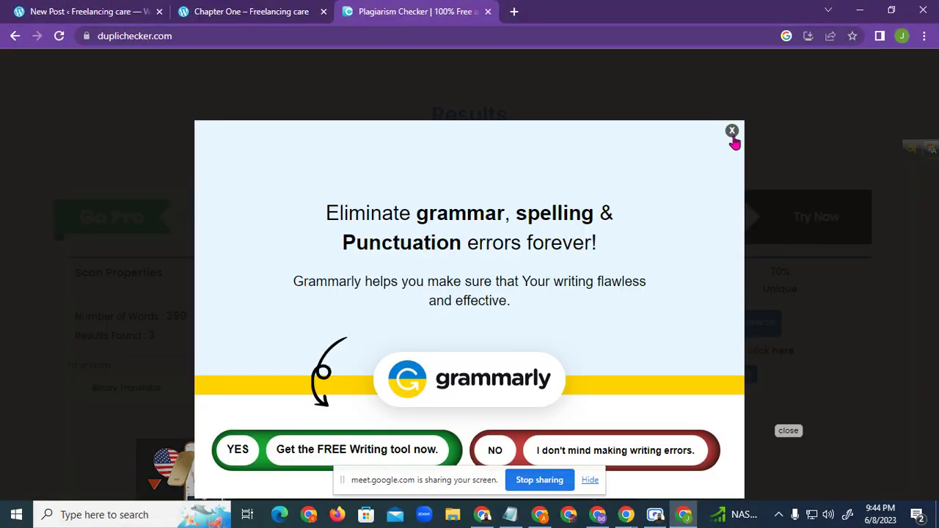
Dismiss the Grammarly pop-up, the Online Typing Jobs ad and the screen-sharing notice
{"action": "left_click", "coordinate": [732, 136]}
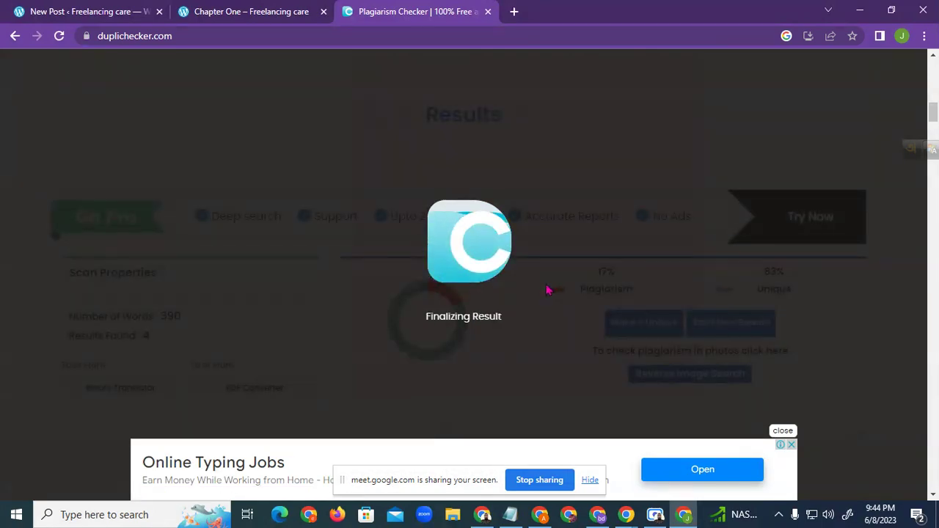
{"action": "left_click", "coordinate": [785, 443]}
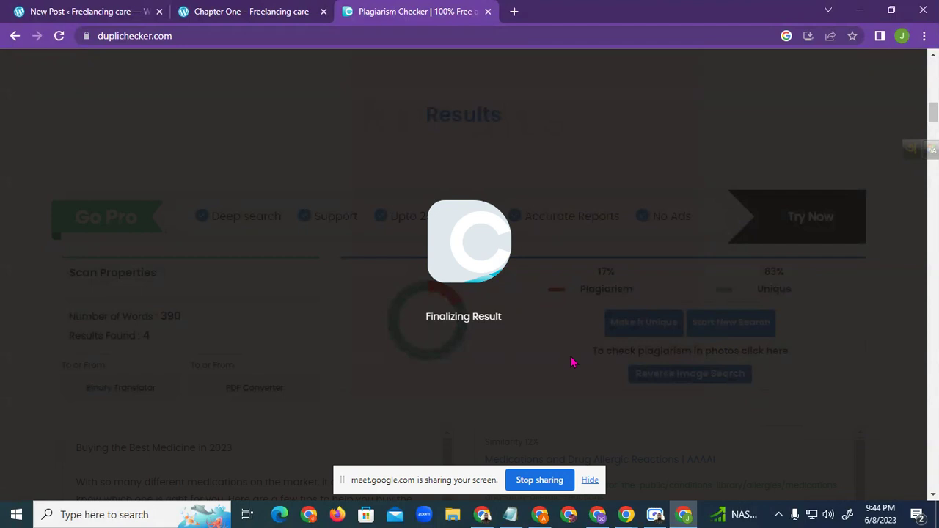
{"action": "scroll", "coordinate": [671, 311], "scroll_direction": "down", "scroll_amount": 10}
{"action": "scroll", "coordinate": [676, 310], "scroll_direction": "down", "scroll_amount": 10}
{"action": "scroll", "coordinate": [694, 304], "scroll_direction": "up", "scroll_amount": 15}
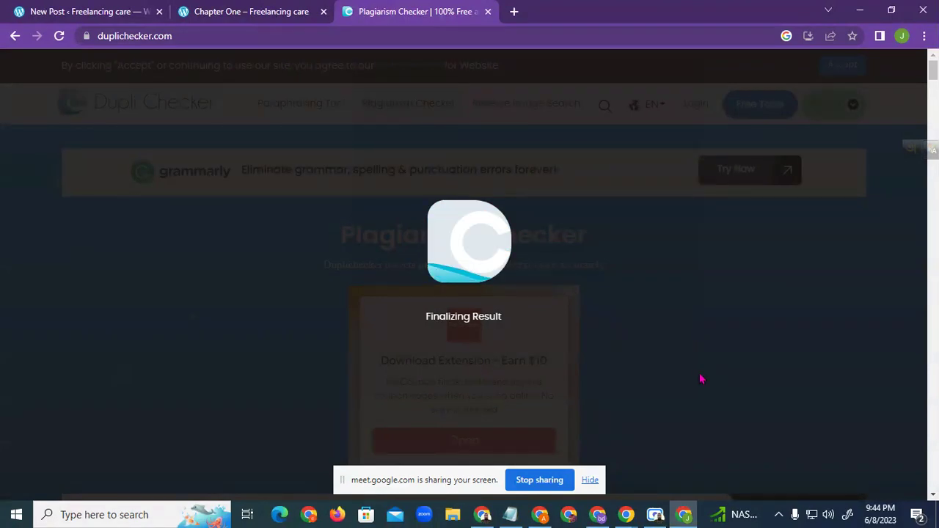
{"action": "left_click", "coordinate": [592, 486]}
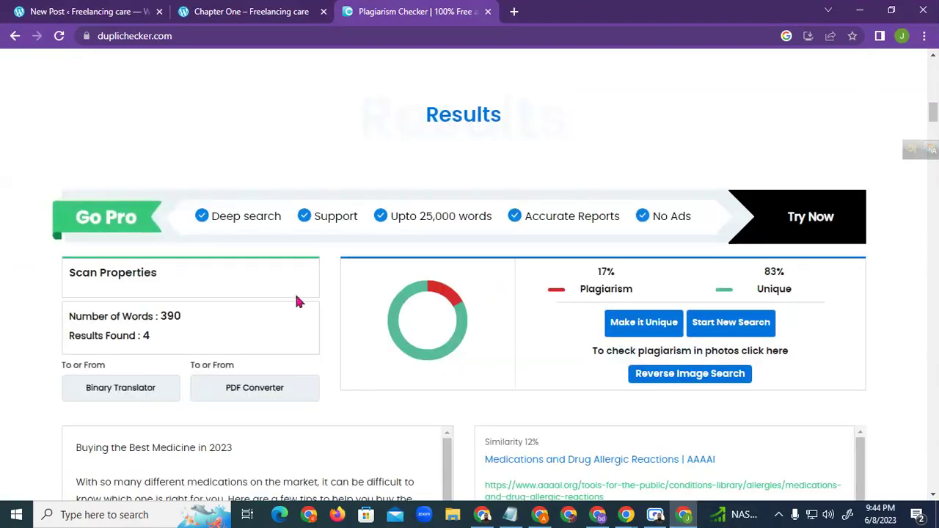
Inspect the results, selecting the 83% Unique and 17% Plagiarism figures and the flagged side-effects sentence
{"action": "scroll", "coordinate": [280, 307], "scroll_direction": "down", "scroll_amount": 1}
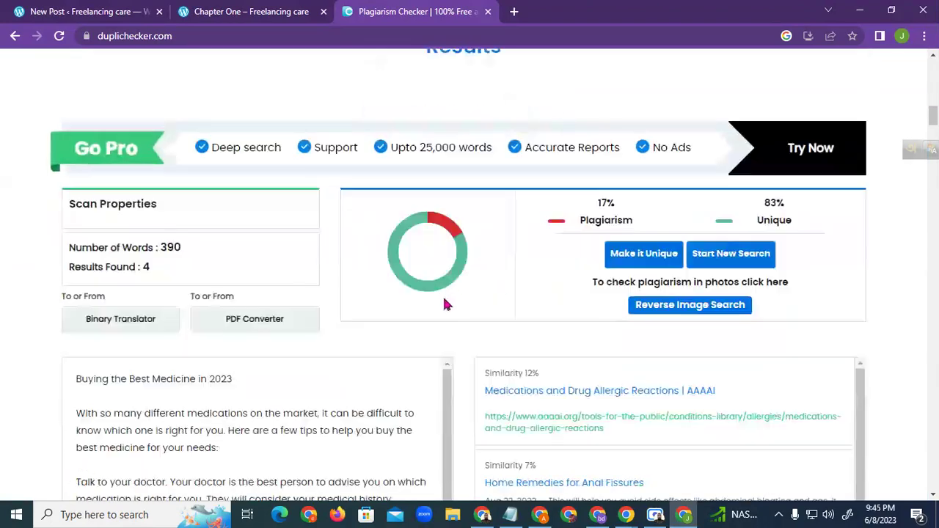
{"action": "triple_click", "coordinate": [768, 209]}
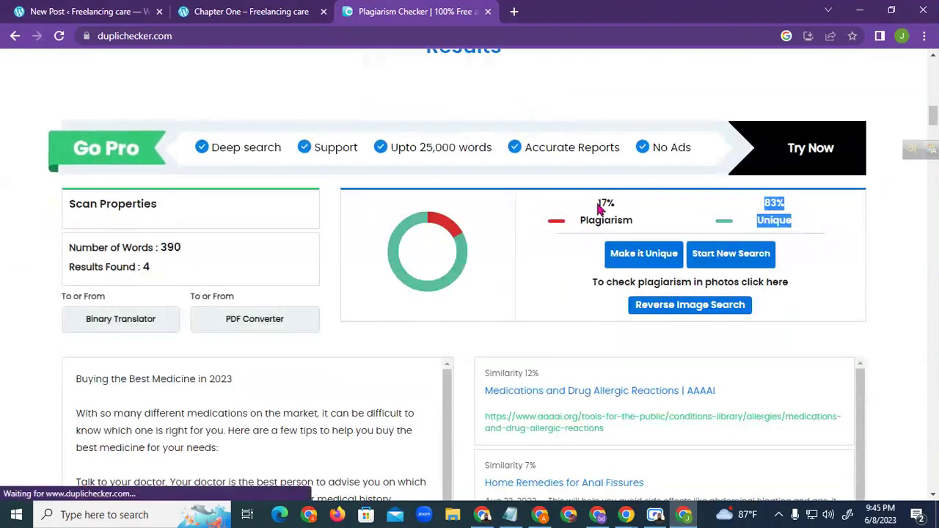
{"action": "double_click", "coordinate": [606, 203]}
{"action": "left_click_drag", "start_coordinate": [613, 209], "coordinate": [628, 222]}
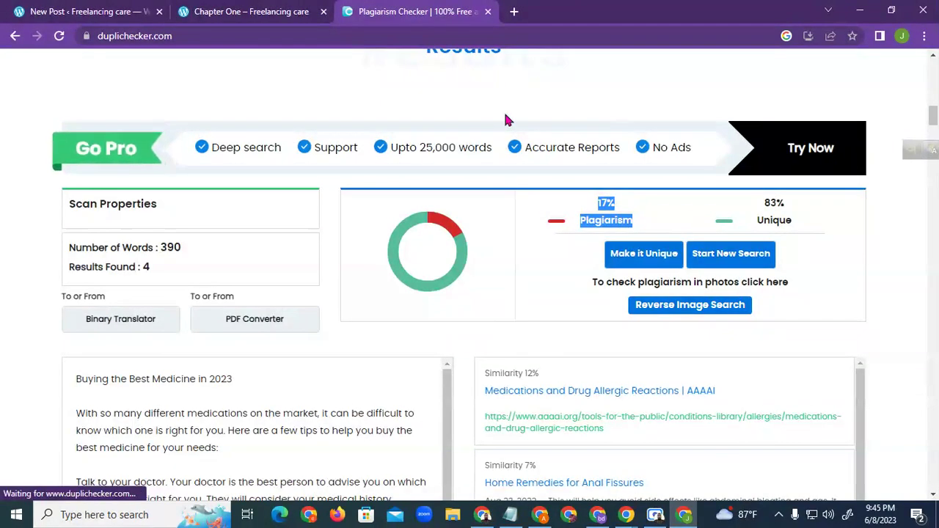
{"action": "left_click", "coordinate": [17, 142]}
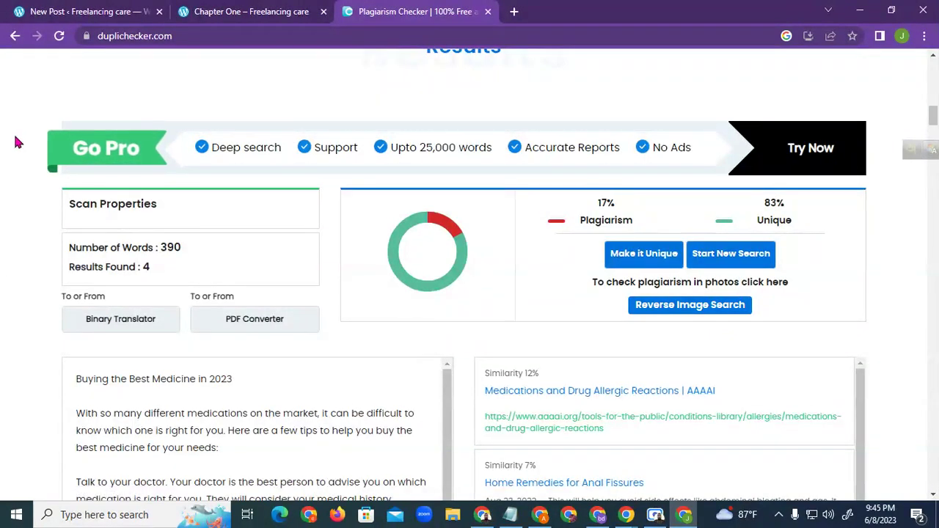
{"action": "scroll", "coordinate": [462, 294], "scroll_direction": "down", "scroll_amount": 3}
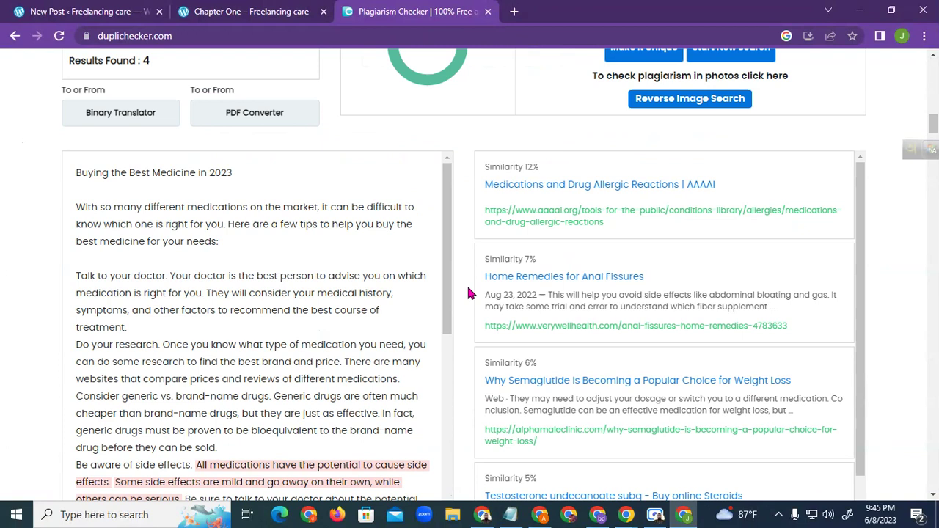
{"action": "left_click_drag", "start_coordinate": [196, 327], "coordinate": [190, 361]}
{"action": "left_click", "coordinate": [263, 328]}
Copy the words 'All medications have' from the flagged sentence
{"action": "scroll", "coordinate": [316, 312], "scroll_direction": "down", "scroll_amount": 3}
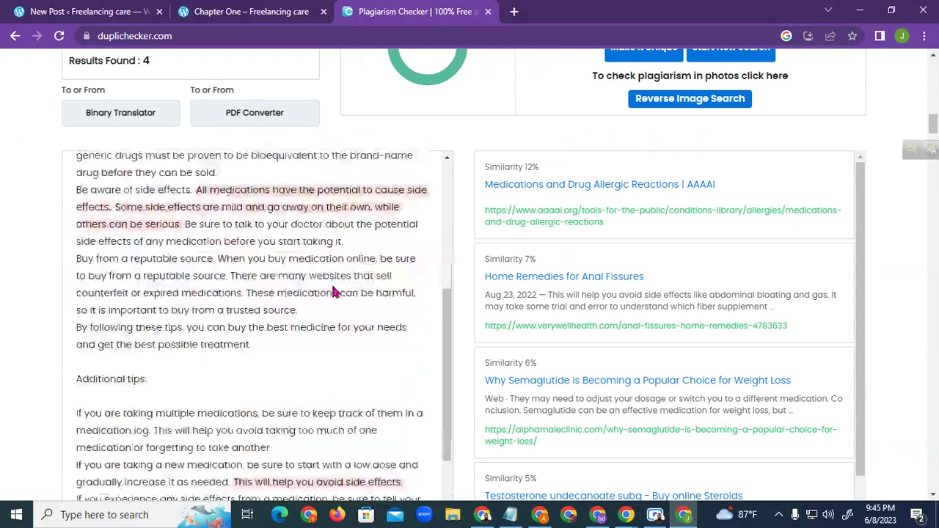
{"action": "scroll", "coordinate": [335, 330], "scroll_direction": "down", "scroll_amount": 1}
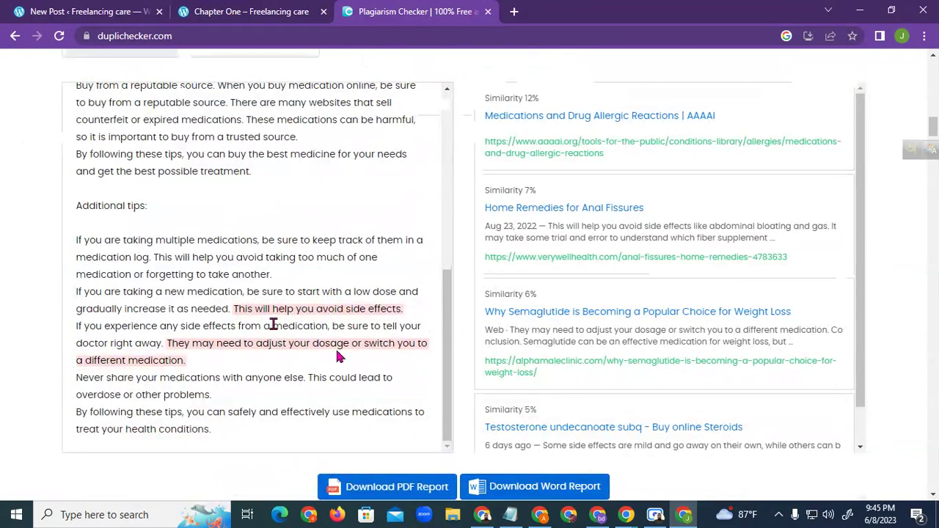
{"action": "scroll", "coordinate": [340, 357], "scroll_direction": "up", "scroll_amount": 5}
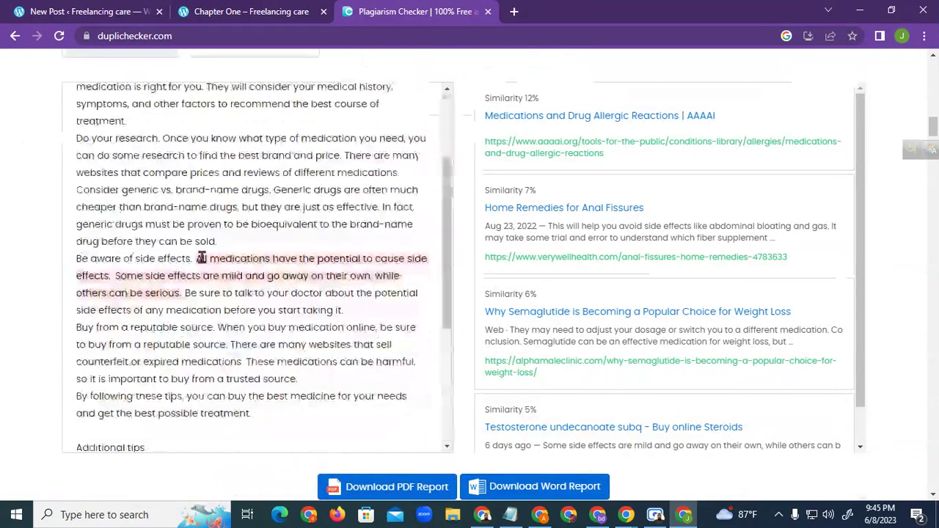
{"action": "left_click_drag", "start_coordinate": [196, 259], "coordinate": [362, 259]}
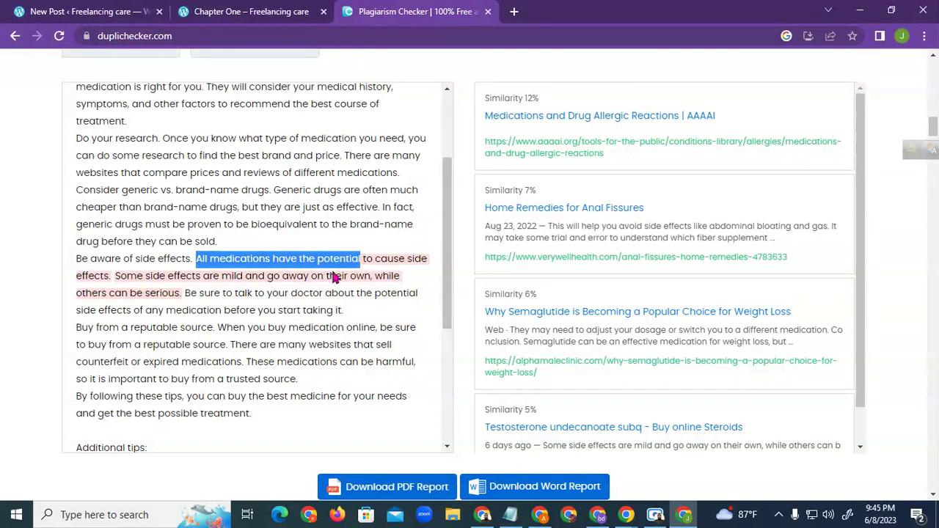
{"action": "left_click", "coordinate": [334, 276]}
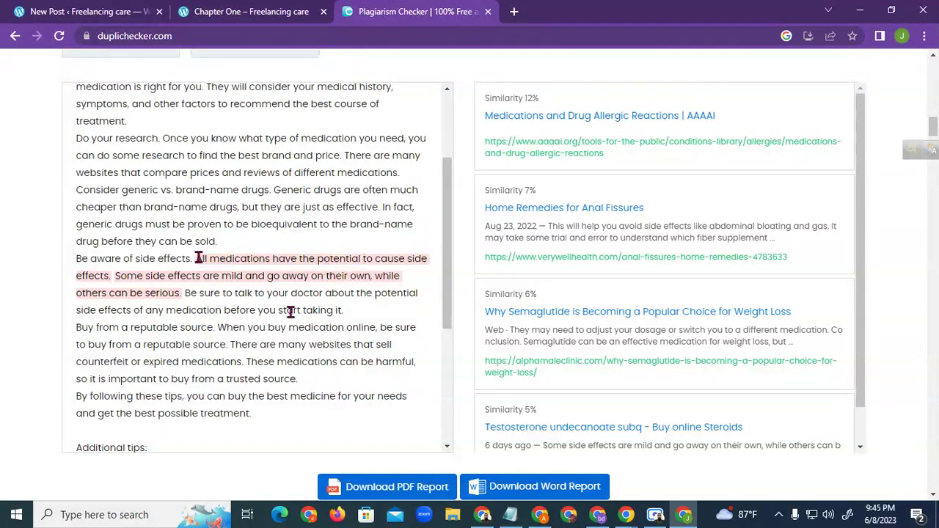
{"action": "left_click_drag", "start_coordinate": [199, 258], "coordinate": [261, 259]}
{"action": "right_click", "coordinate": [297, 260]}
{"action": "left_click", "coordinate": [334, 272]}
{"action": "scroll", "coordinate": [373, 253], "scroll_direction": "up", "scroll_amount": 10}
{"action": "scroll", "coordinate": [389, 224], "scroll_direction": "up", "scroll_amount": 8}
{"action": "scroll", "coordinate": [279, 277], "scroll_direction": "down", "scroll_amount": 3}
{"action": "scroll", "coordinate": [373, 262], "scroll_direction": "down", "scroll_amount": 2}
Find 'All medications have' on the page and select the flagged side-effects sentence
{"action": "key", "text": "ctrl+f"}
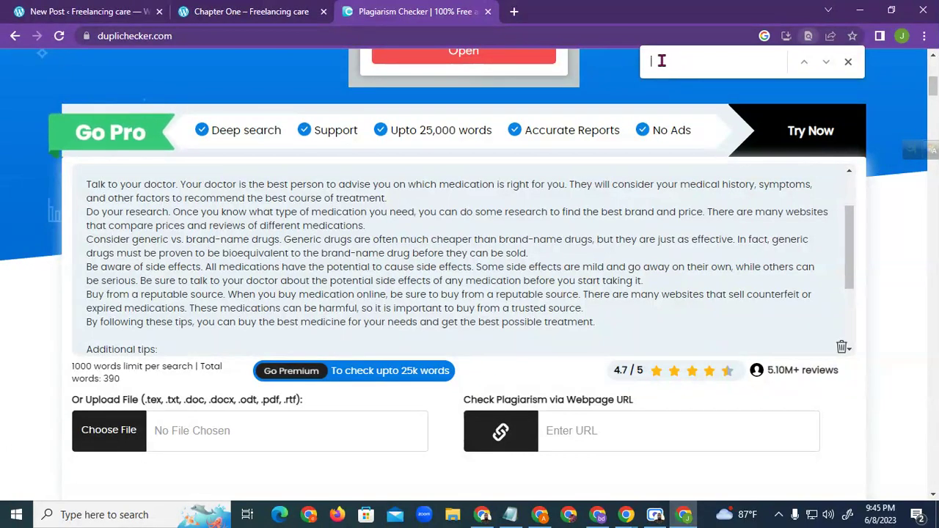
{"action": "right_click", "coordinate": [661, 61]}
{"action": "left_click", "coordinate": [723, 150]}
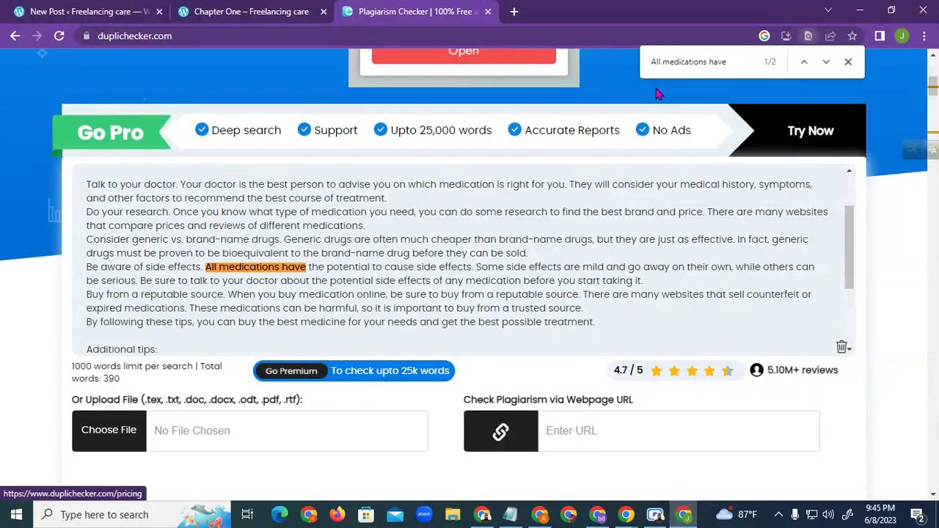
{"action": "left_click_drag", "start_coordinate": [205, 270], "coordinate": [143, 287]}
{"action": "left_click_drag", "start_coordinate": [141, 288], "coordinate": [137, 288]}
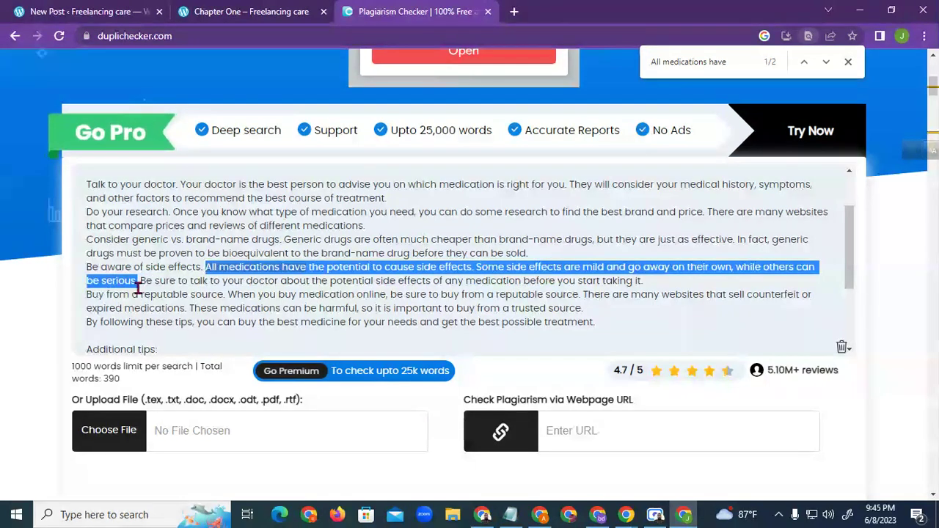
{"action": "scroll", "coordinate": [403, 325], "scroll_direction": "down", "scroll_amount": 15}
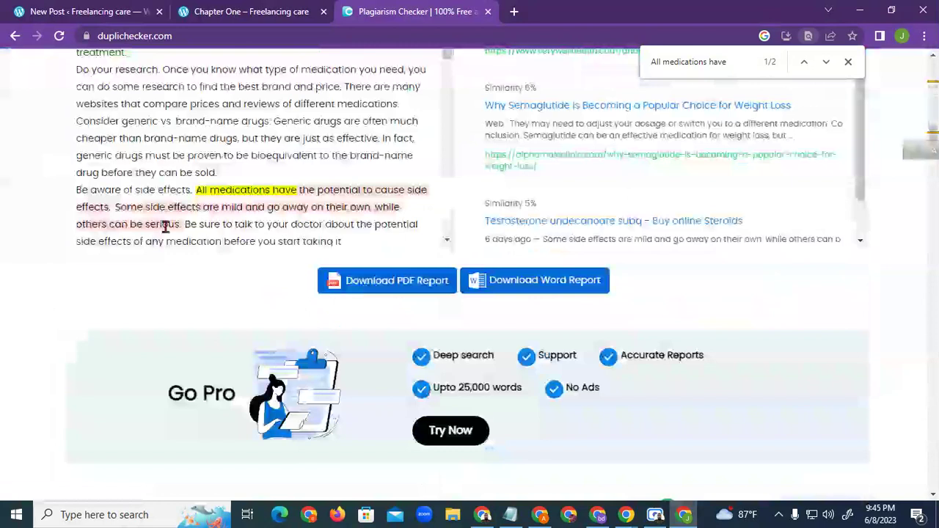
{"action": "scroll", "coordinate": [411, 228], "scroll_direction": "up", "scroll_amount": 15}
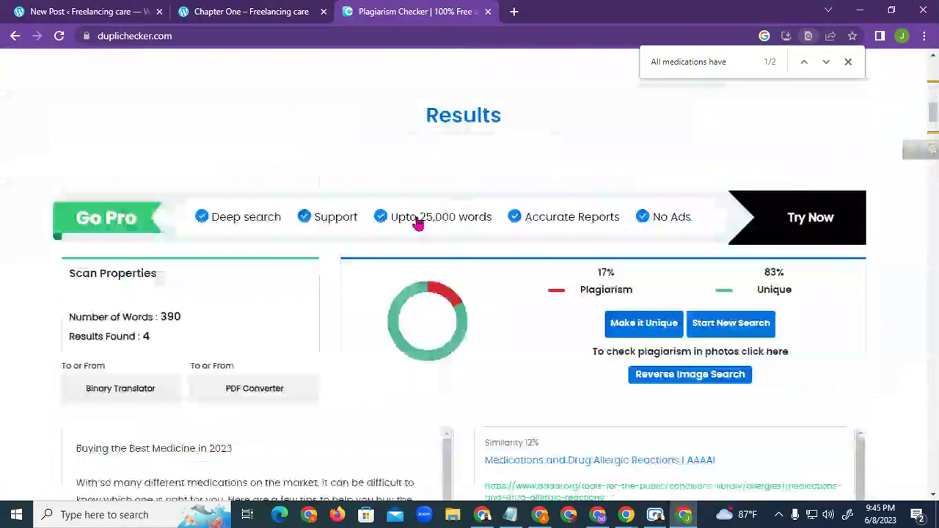
{"action": "scroll", "coordinate": [420, 222], "scroll_direction": "up", "scroll_amount": 1}
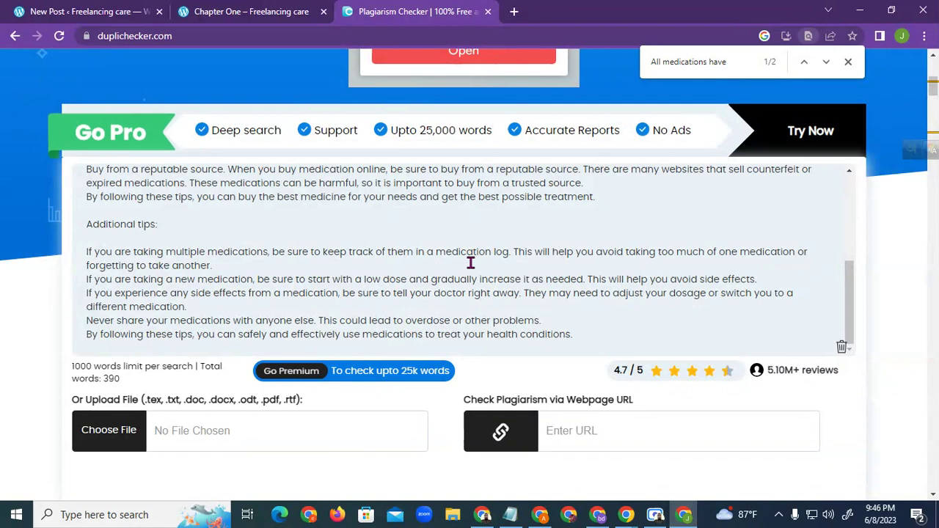
{"action": "scroll", "coordinate": [291, 269], "scroll_direction": "up", "scroll_amount": 2}
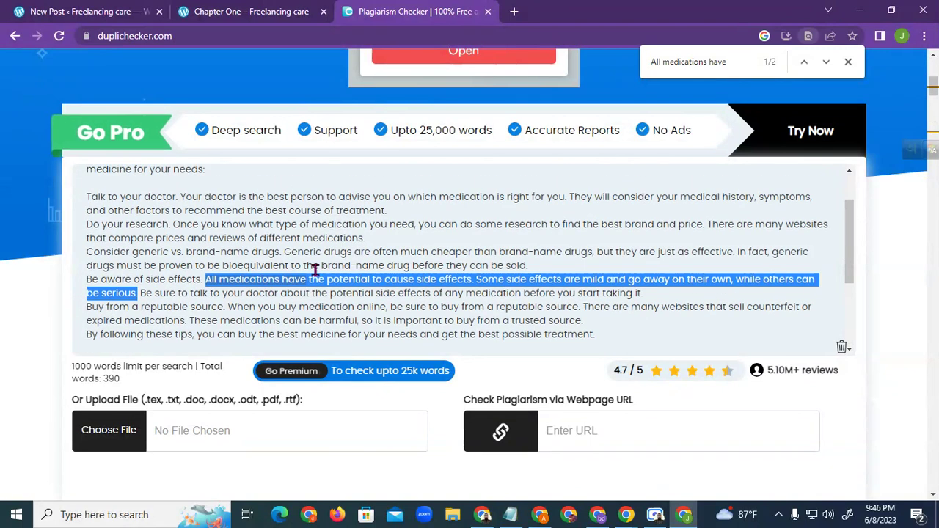
Reword the side-effects sentence, adding 'and go' and 'more'
{"action": "left_click", "coordinate": [481, 286]}
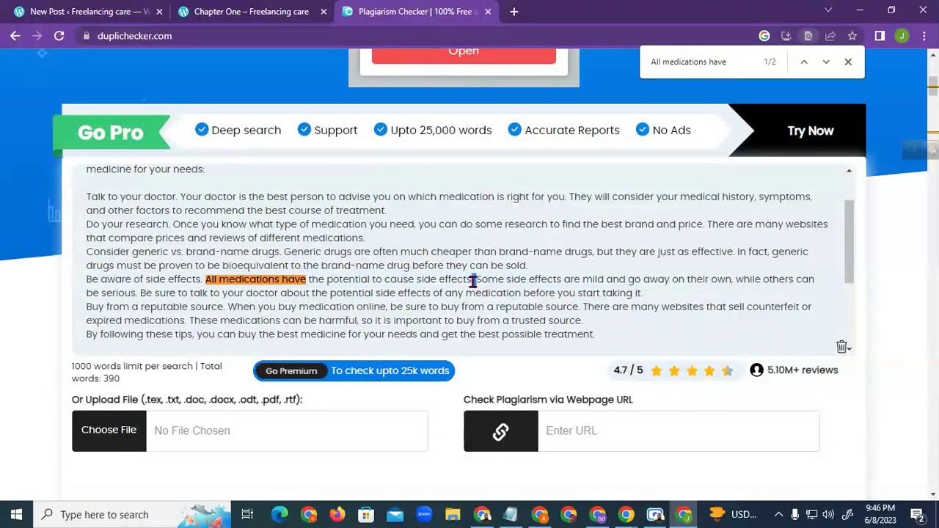
{"action": "type", "text": "and"}
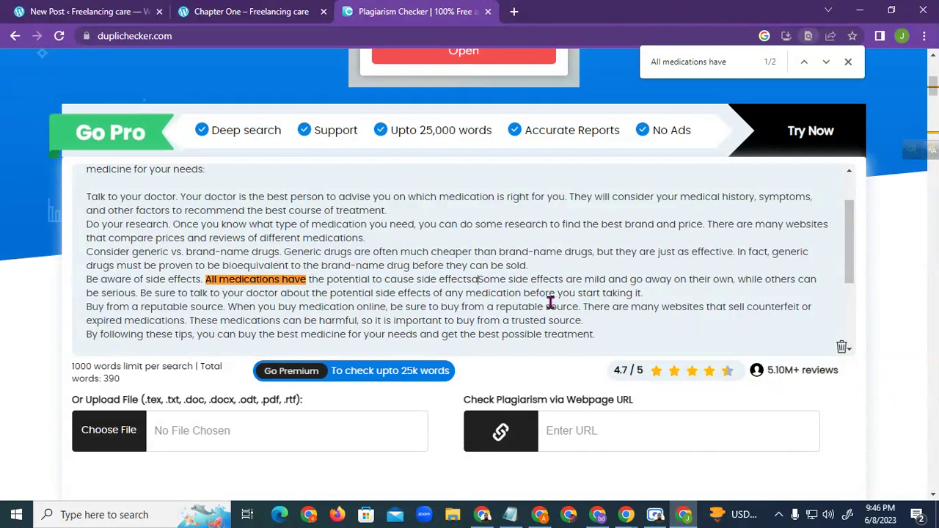
{"action": "type", "text": " go"}
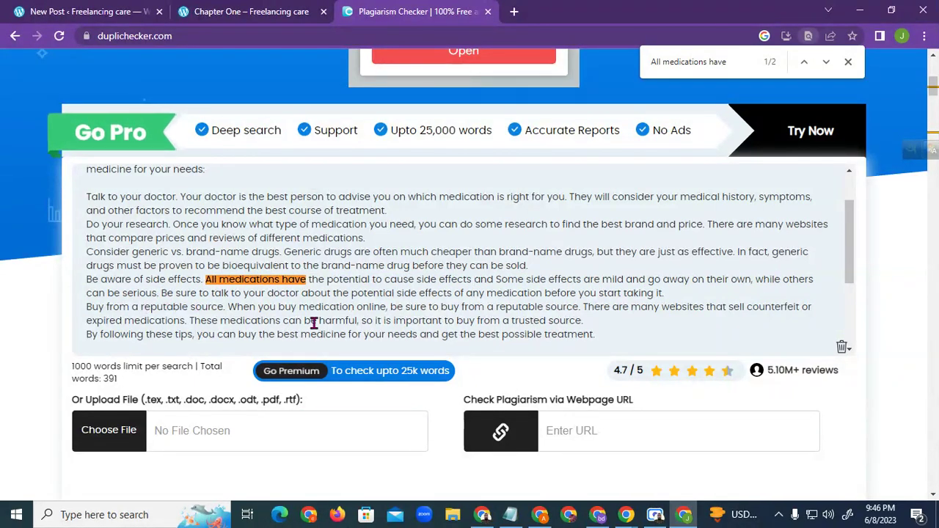
{"action": "key", "text": "BackSpace"}
{"action": "type", "text": "more"}
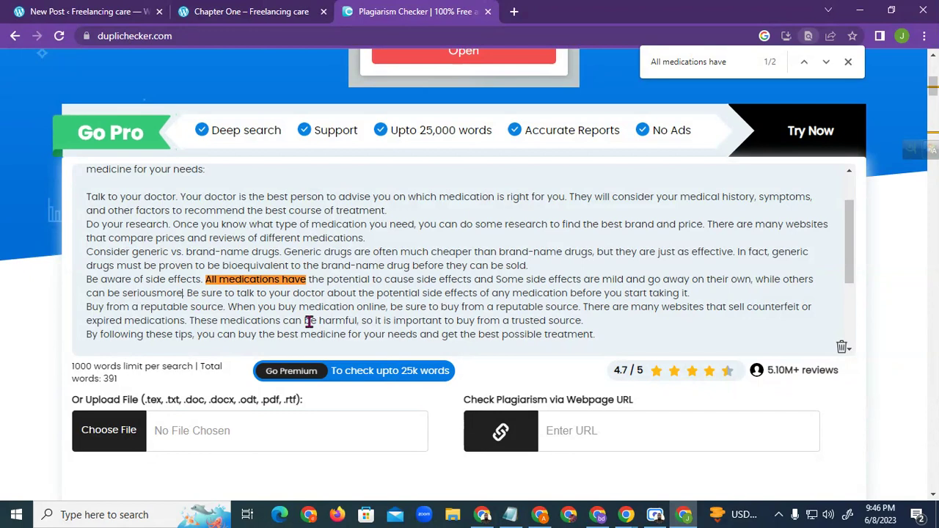
{"action": "left_click", "coordinate": [157, 292]}
{"action": "left_click", "coordinate": [410, 307]}
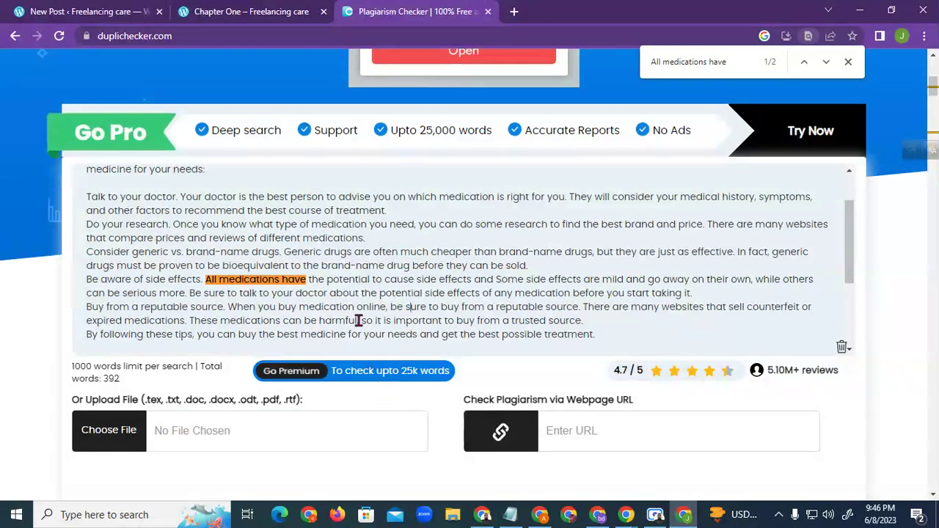
Rerun the plagiarism check and select the still-flagged text starting 'All medications have'
{"action": "scroll", "coordinate": [426, 415], "scroll_direction": "down", "scroll_amount": 2}
{"action": "left_click", "coordinate": [419, 443]}
{"action": "scroll", "coordinate": [389, 397], "scroll_direction": "down", "scroll_amount": 5}
{"action": "scroll", "coordinate": [390, 396], "scroll_direction": "up", "scroll_amount": 2}
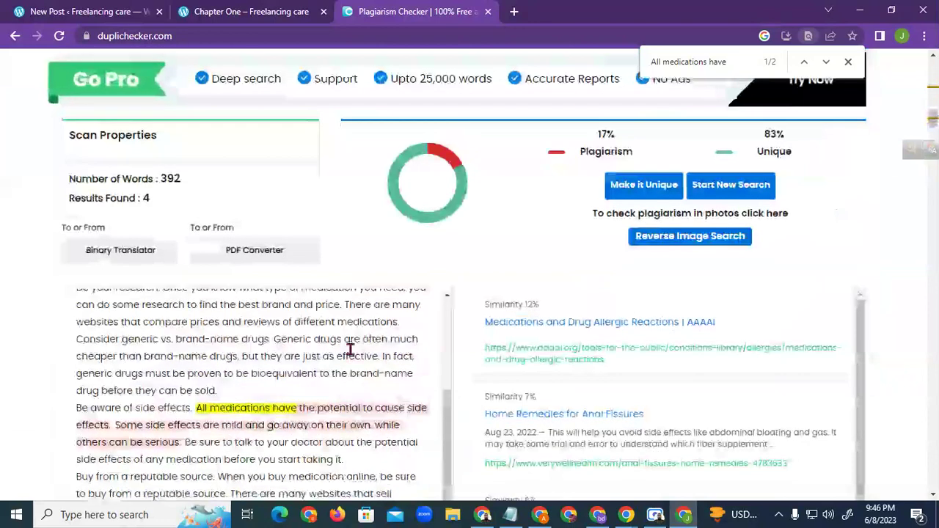
{"action": "scroll", "coordinate": [351, 351], "scroll_direction": "up", "scroll_amount": 6}
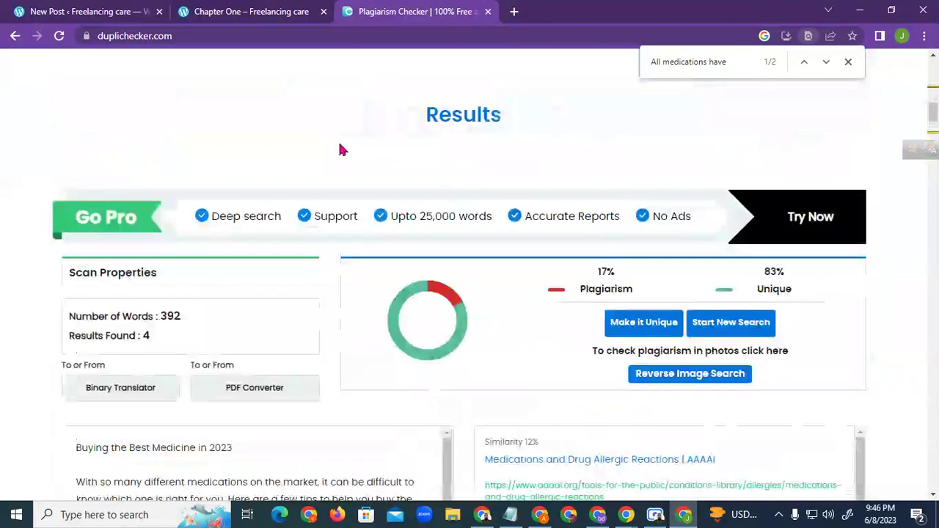
{"action": "scroll", "coordinate": [340, 149], "scroll_direction": "down", "scroll_amount": 3}
{"action": "scroll", "coordinate": [372, 300], "scroll_direction": "down", "scroll_amount": 2}
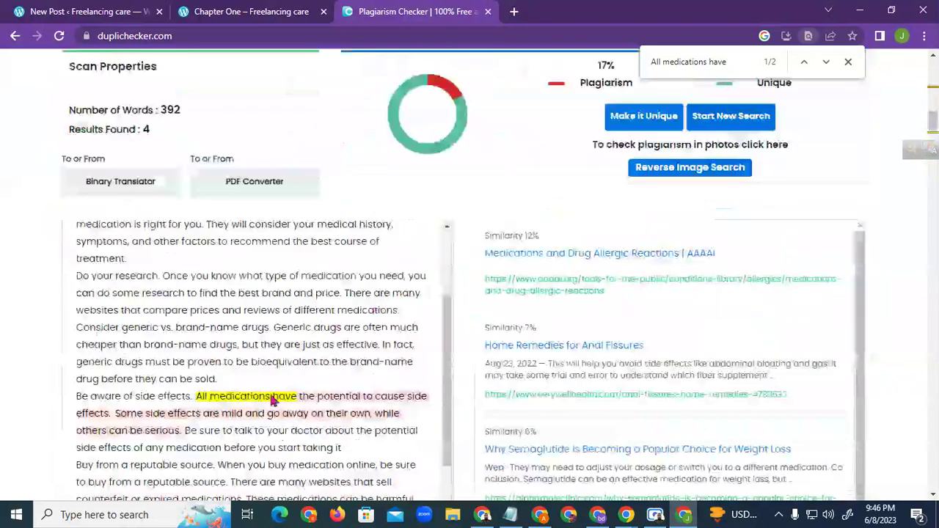
{"action": "left_click_drag", "start_coordinate": [196, 396], "coordinate": [182, 431]}
{"action": "right_click", "coordinate": [165, 436]}
Copy the flagged text, search Google for 'article rewriter tool' and open articlerewritertool.com
{"action": "left_click", "coordinate": [212, 375]}
{"action": "left_click", "coordinate": [514, 11]}
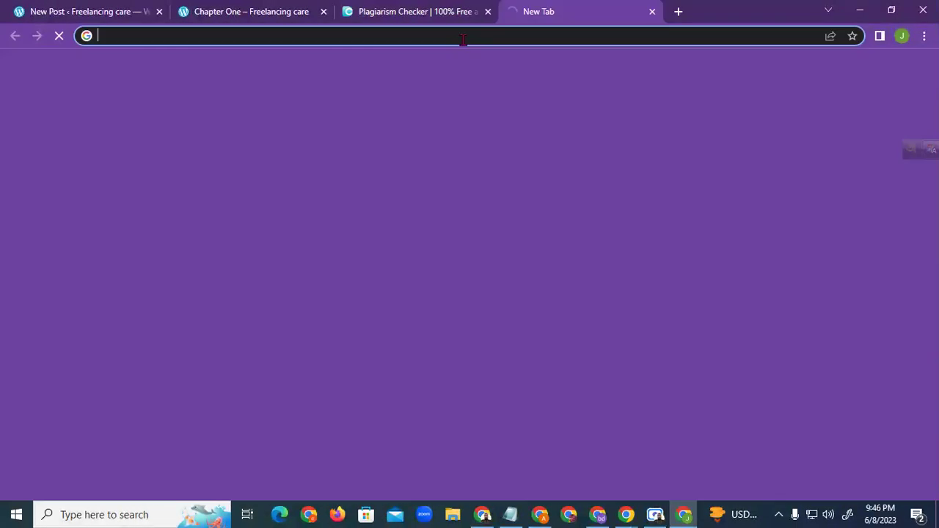
{"action": "left_click", "coordinate": [452, 36]}
{"action": "type", "text": "a"}
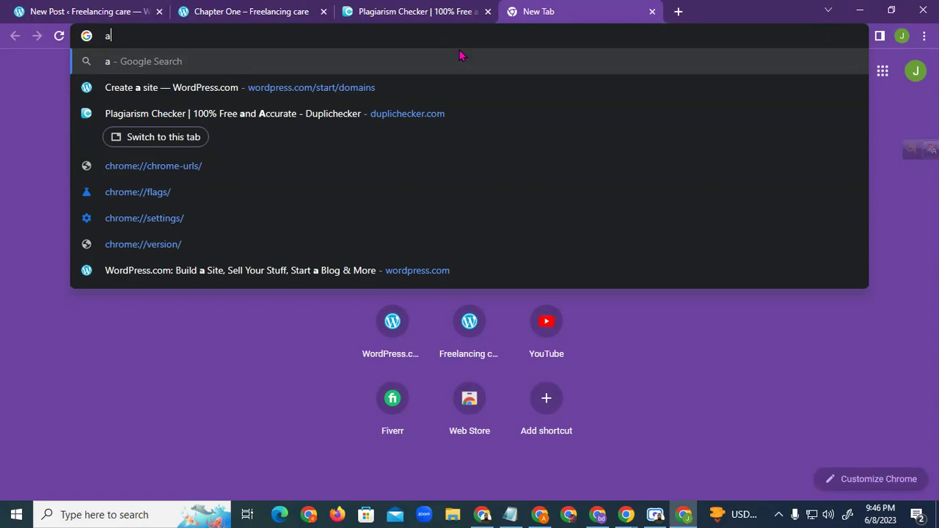
{"action": "type", "text": "rticle rew"}
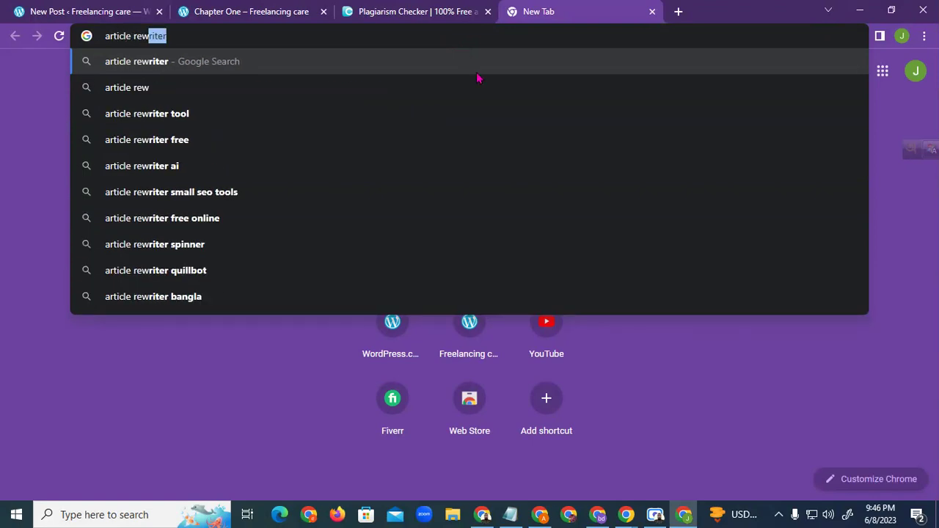
{"action": "left_click", "coordinate": [176, 113]}
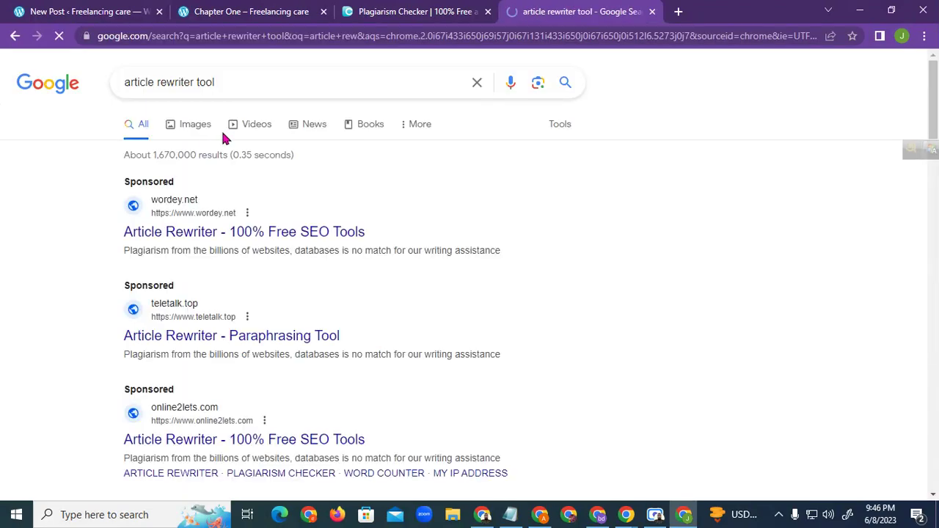
{"action": "scroll", "coordinate": [221, 315], "scroll_direction": "down", "scroll_amount": 5}
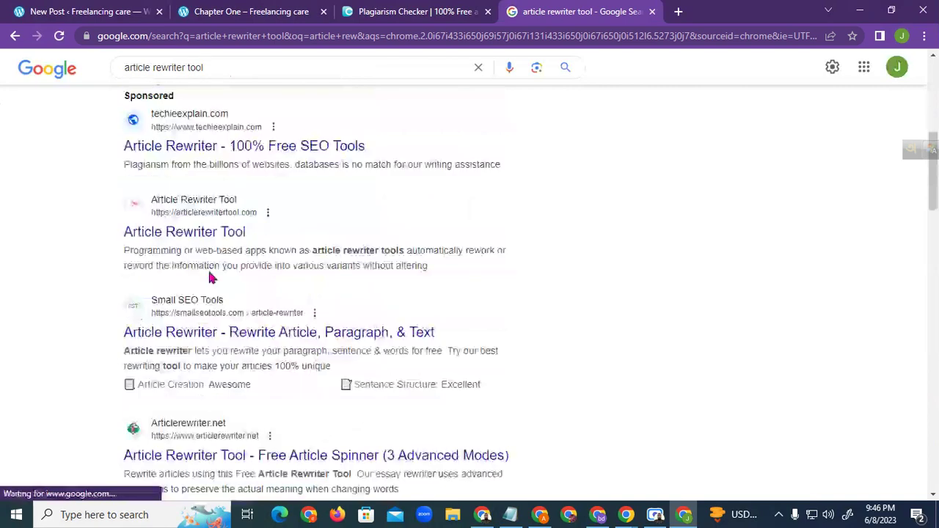
{"action": "left_click", "coordinate": [216, 234]}
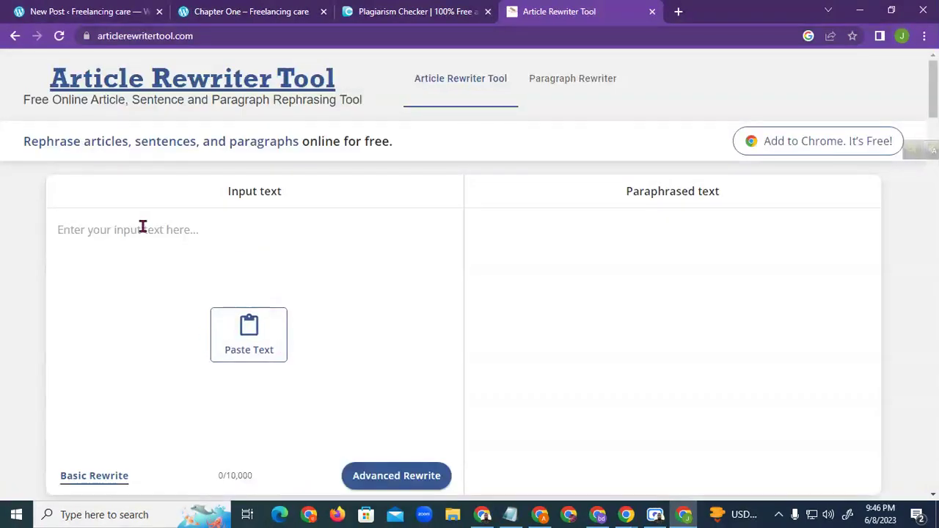
Paste the flagged side-effects text into the input and run Basic Rewrite
{"action": "left_click", "coordinate": [242, 342]}
{"action": "left_click", "coordinate": [213, 112]}
{"action": "left_click_drag", "start_coordinate": [366, 248], "coordinate": [56, 233]}
{"action": "left_click", "coordinate": [308, 382]}
{"action": "scroll", "coordinate": [370, 414], "scroll_direction": "down", "scroll_amount": 2}
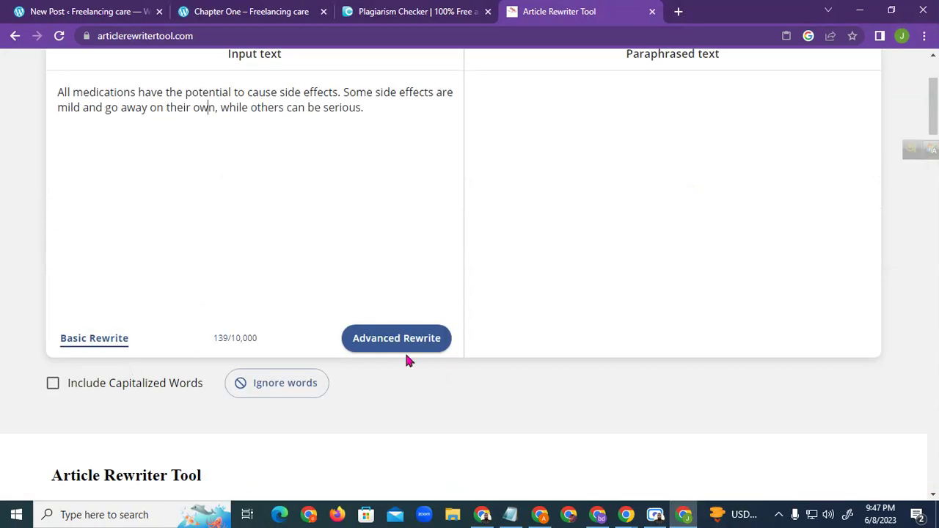
{"action": "left_click", "coordinate": [105, 341]}
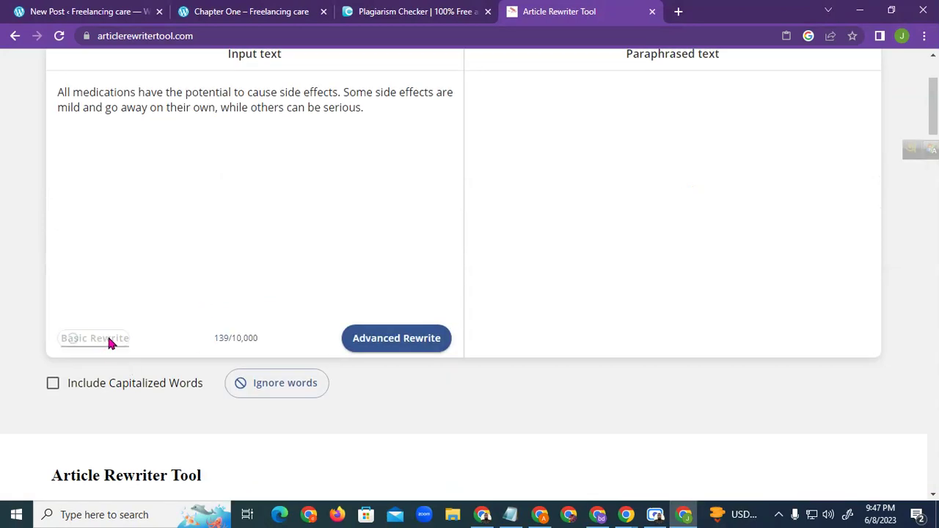
Copy the paraphrased side-effects sentences from the output
{"action": "scroll", "coordinate": [340, 289], "scroll_direction": "up", "scroll_amount": 1}
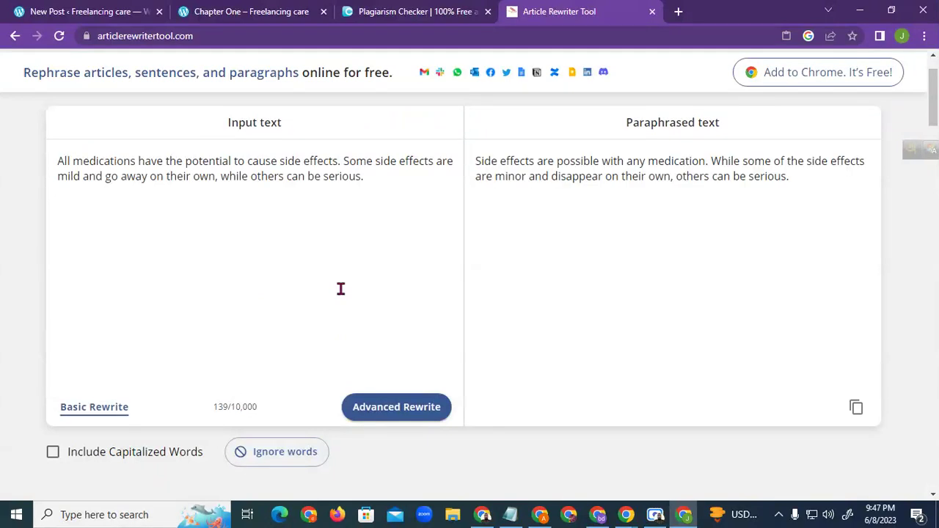
{"action": "left_click_drag", "start_coordinate": [799, 178], "coordinate": [477, 160]}
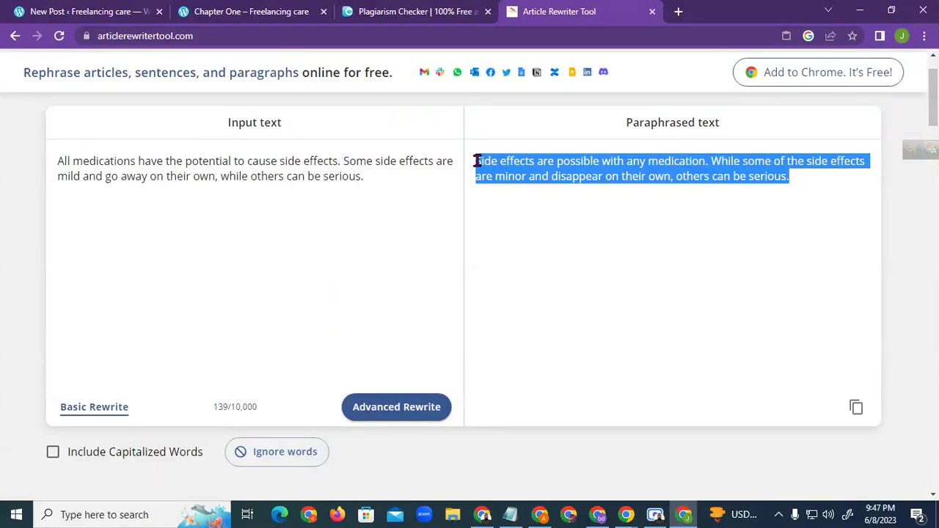
{"action": "right_click", "coordinate": [484, 163]}
{"action": "left_click", "coordinate": [543, 218]}
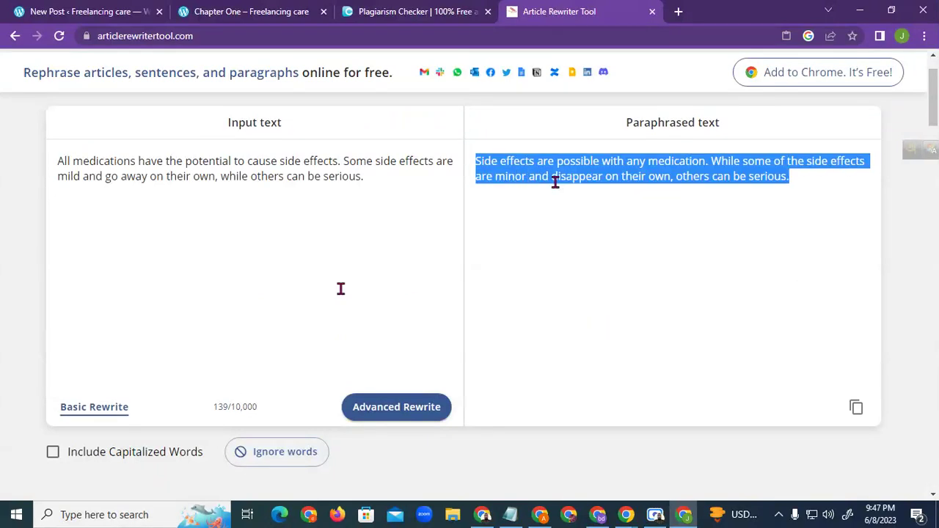
Paste the paraphrased sentences over the flagged 'All medications have' sentences in Duplichecker
{"action": "left_click", "coordinate": [391, 8]}
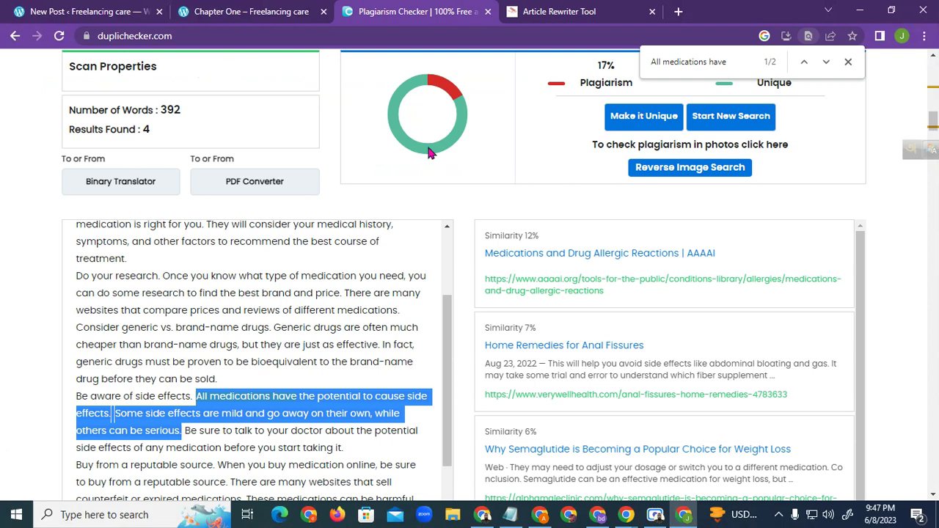
{"action": "scroll", "coordinate": [256, 266], "scroll_direction": "up", "scroll_amount": 10}
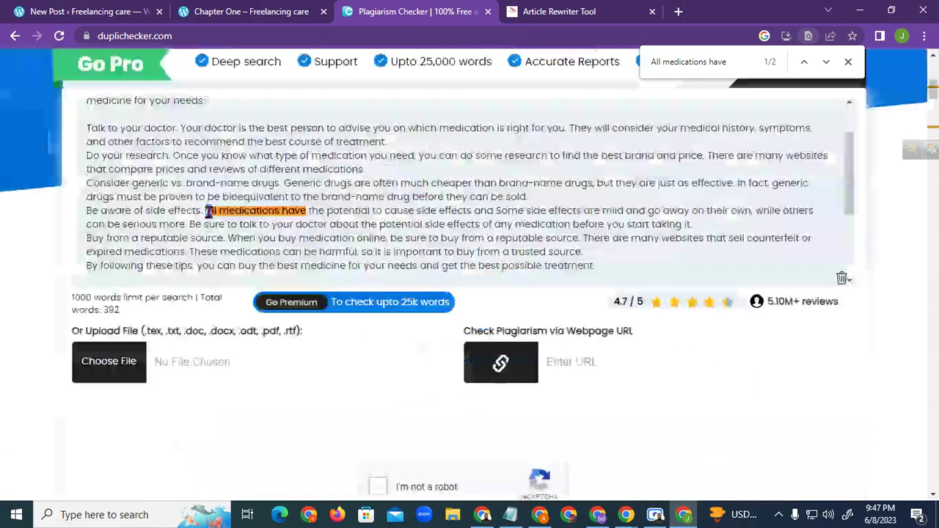
{"action": "mouse_move", "coordinate": [197, 216]}
{"action": "left_mouse_down"}
{"action": "mouse_move", "coordinate": [168, 225]}
{"action": "mouse_move", "coordinate": [187, 225]}
{"action": "left_mouse_up"}
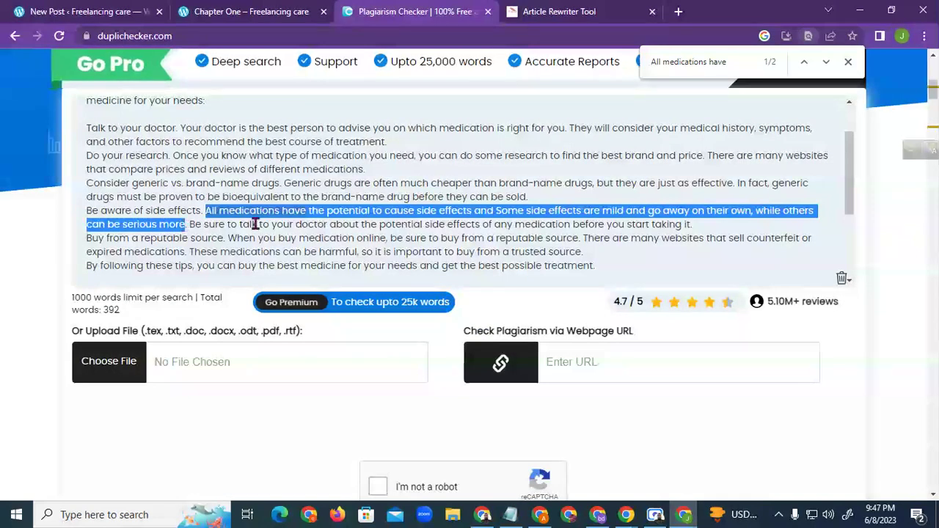
{"action": "key", "text": "ctrl+v"}
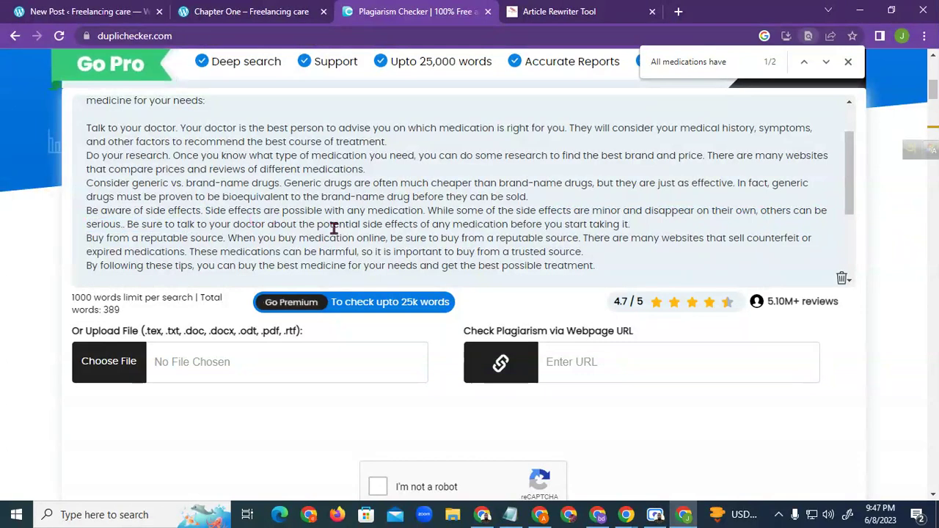
Copy the sentence 'This will help you avoid side effects.' and select the rewriter's old input text
{"action": "scroll", "coordinate": [399, 294], "scroll_direction": "down", "scroll_amount": 7}
{"action": "scroll", "coordinate": [315, 349], "scroll_direction": "down", "scroll_amount": 10}
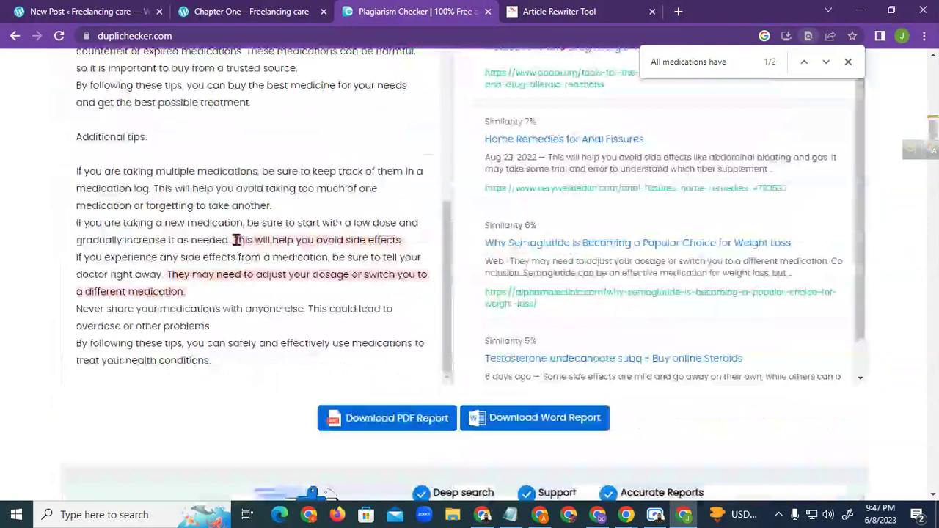
{"action": "left_click_drag", "start_coordinate": [235, 240], "coordinate": [400, 250]}
{"action": "right_click", "coordinate": [400, 250]}
{"action": "left_click", "coordinate": [433, 255]}
{"action": "key", "text": "ctrl+Tab"}
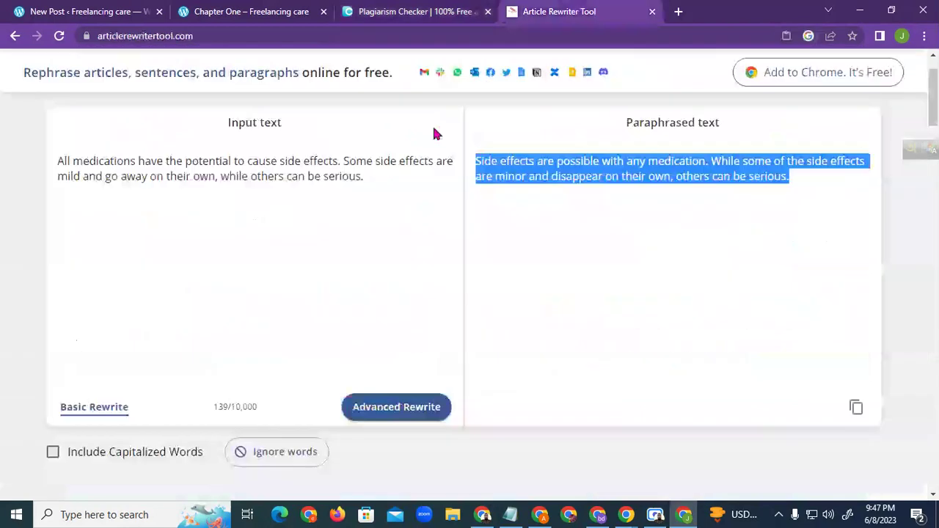
{"action": "left_click_drag", "start_coordinate": [384, 176], "coordinate": [59, 157]}
{"action": "left_click", "coordinate": [100, 163]}
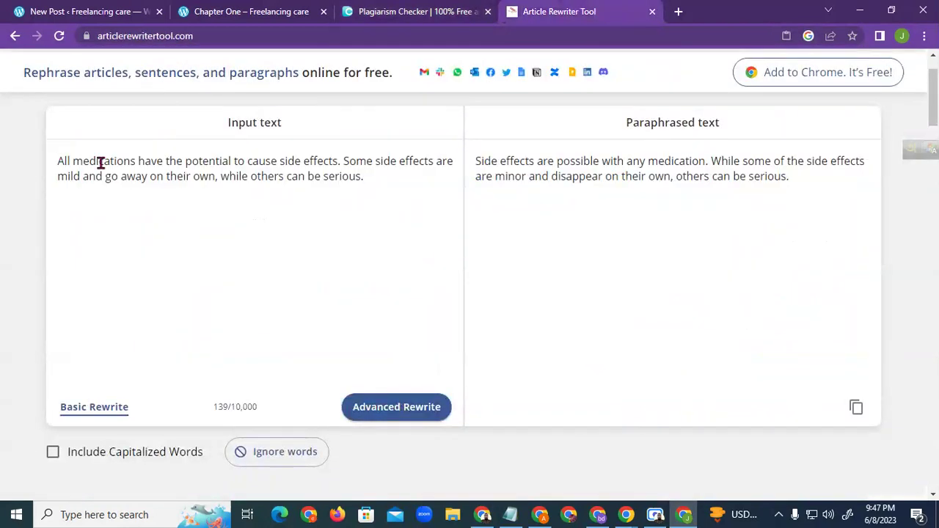
{"action": "left_click_drag", "start_coordinate": [340, 199], "coordinate": [8, 166]}
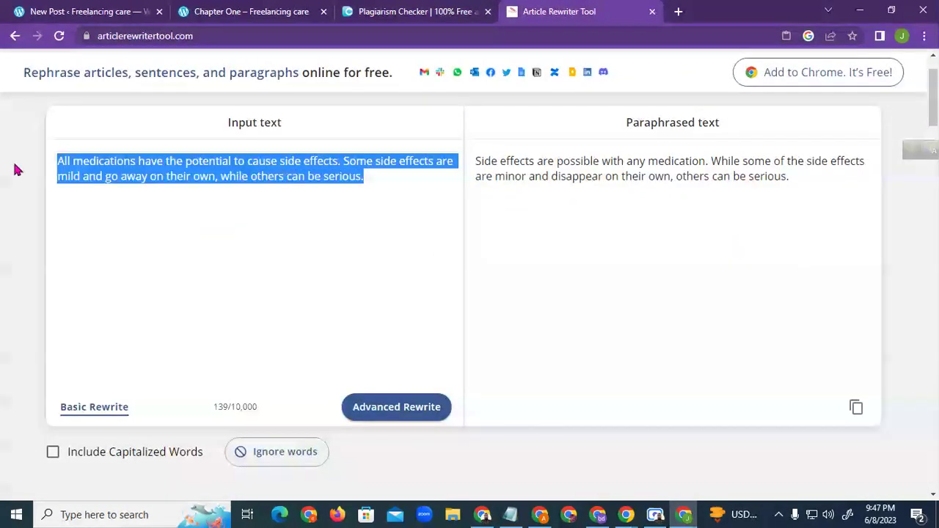
Paste the first flagged sentence into the rewriter and copy the dosage sentence from Duplichecker
{"action": "key", "text": "ctrl+v"}
{"action": "left_click", "coordinate": [400, 12]}
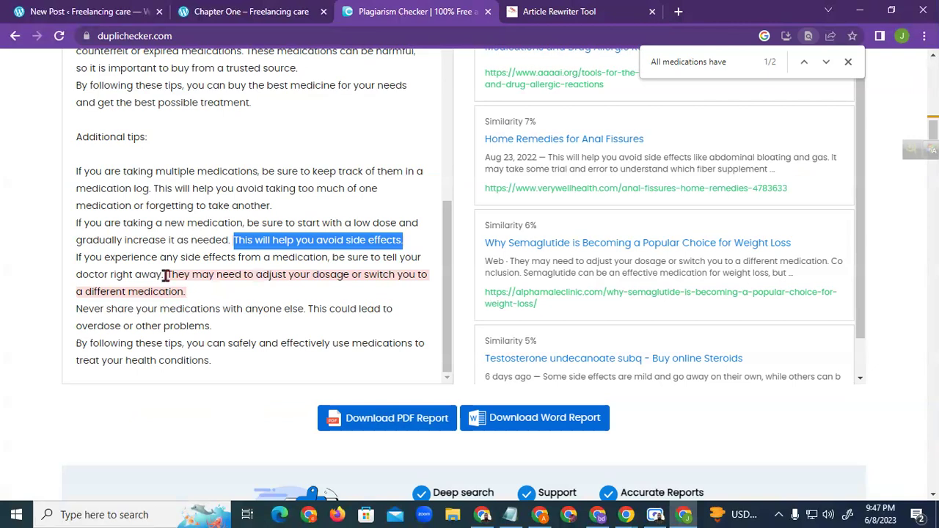
{"action": "left_click_drag", "start_coordinate": [169, 274], "coordinate": [185, 290]}
{"action": "right_click", "coordinate": [188, 282]}
{"action": "left_click", "coordinate": [226, 290]}
Add the dosage sentence after the first input sentence and run Basic Rewrite on both
{"action": "left_click", "coordinate": [559, 11]}
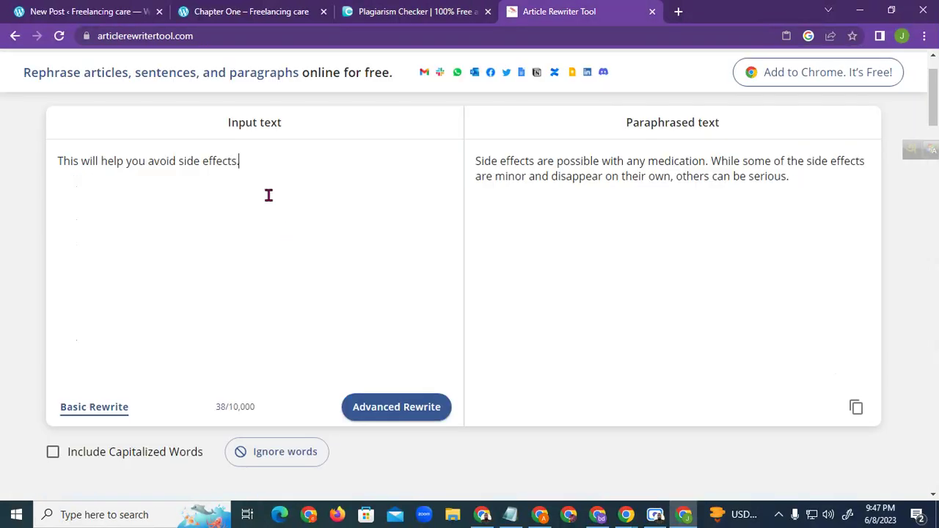
{"action": "key", "text": "ctrl+v"}
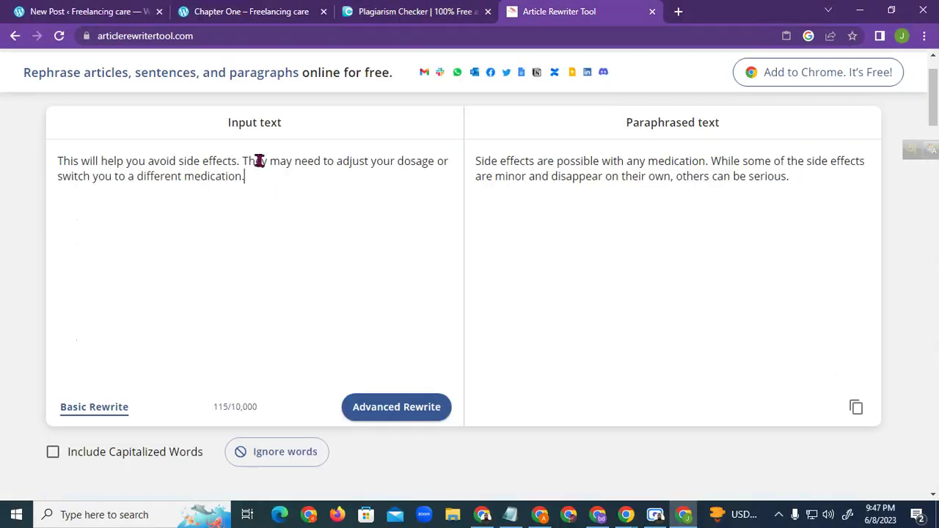
{"action": "left_click", "coordinate": [97, 409]}
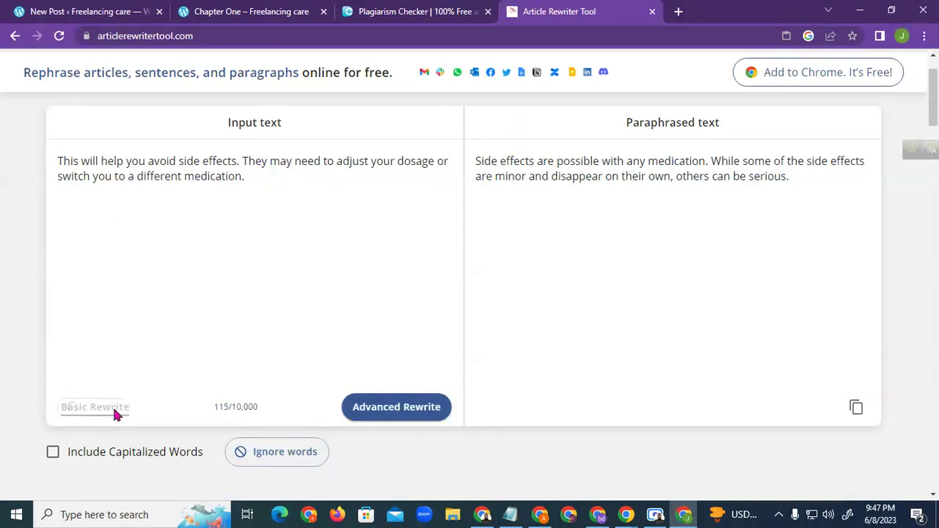
{"action": "left_click_drag", "start_coordinate": [698, 163], "coordinate": [477, 162]}
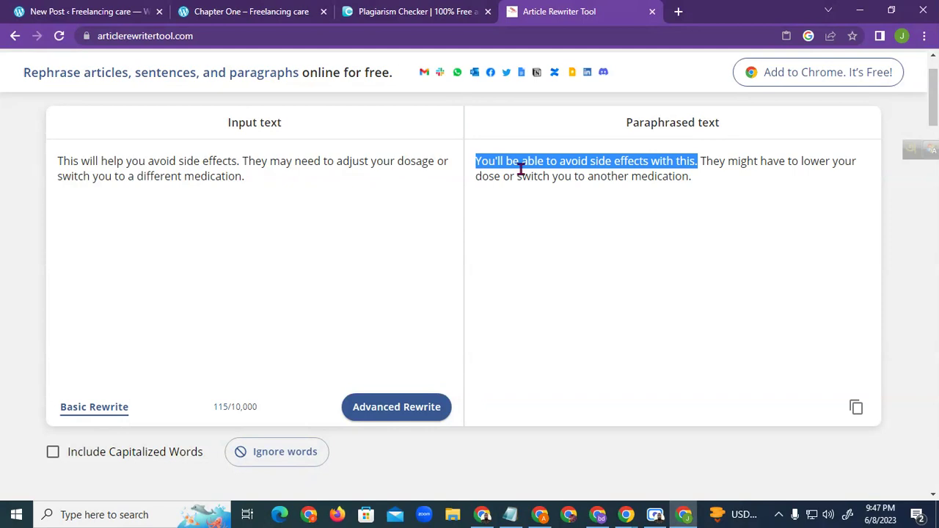
{"action": "left_click", "coordinate": [214, 179]}
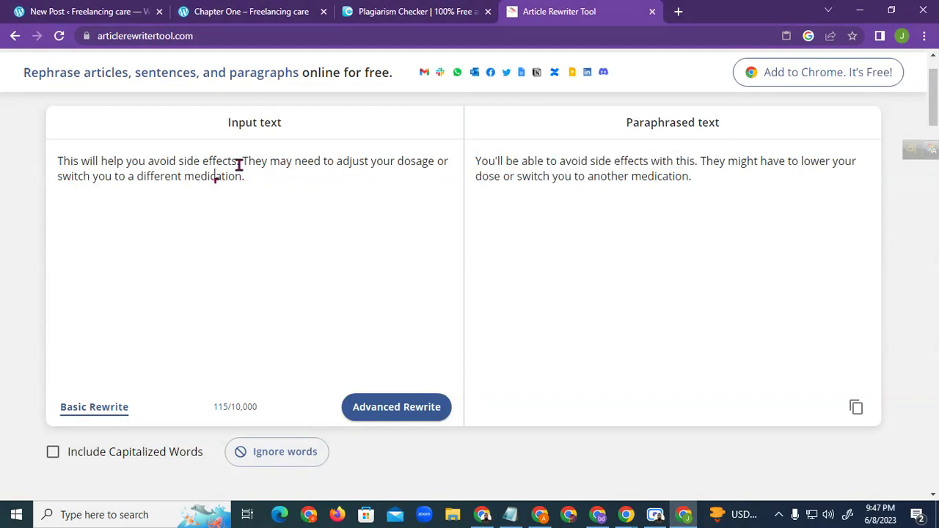
{"action": "left_click_drag", "start_coordinate": [239, 162], "coordinate": [58, 174]}
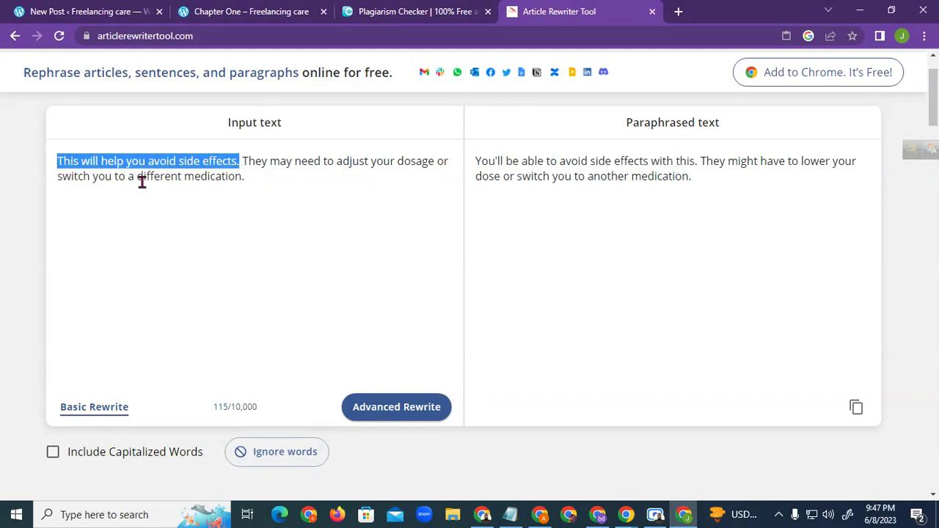
Search Duplichecker's article for 'This will help you' to locate the flagged sentence
{"action": "left_click", "coordinate": [412, 11]}
{"action": "scroll", "coordinate": [378, 273], "scroll_direction": "up", "scroll_amount": 15}
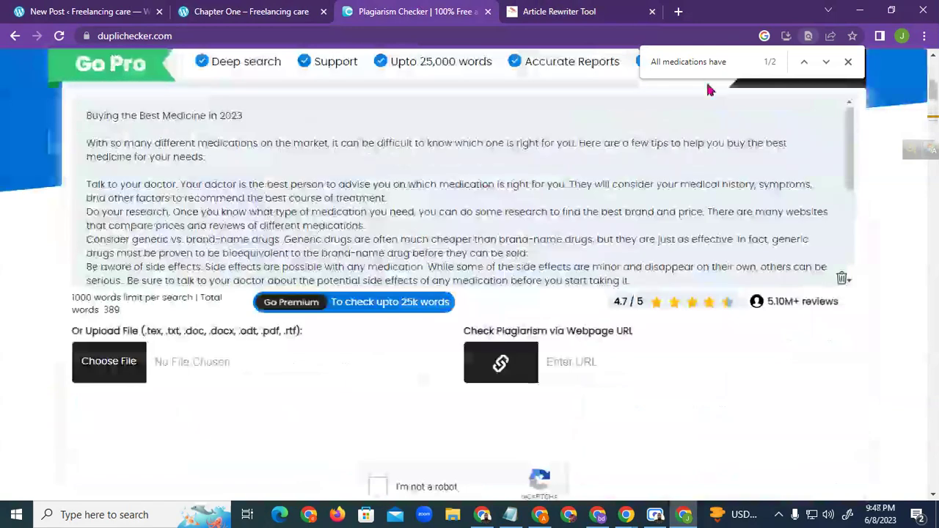
{"action": "key", "text": "ctrl+f"}
{"action": "key", "text": "ctrl+v"}
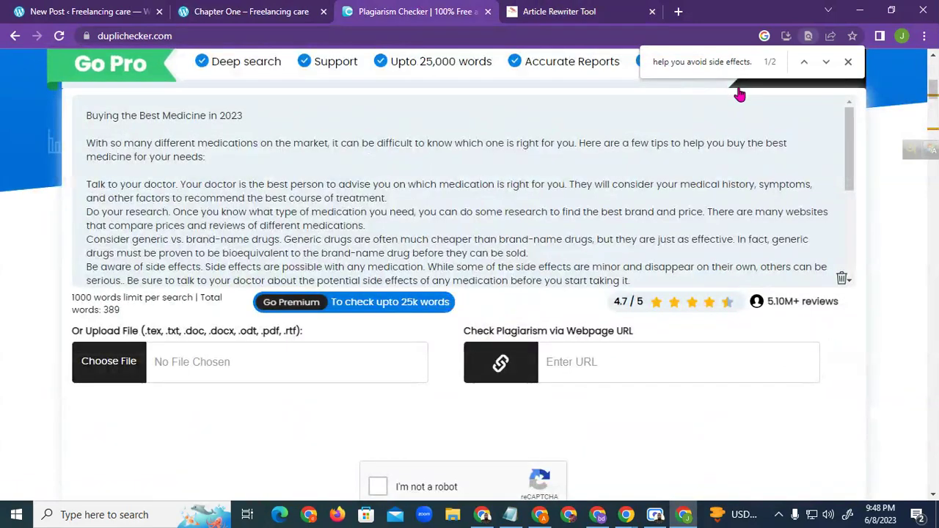
{"action": "scroll", "coordinate": [449, 271], "scroll_direction": "down", "scroll_amount": 4}
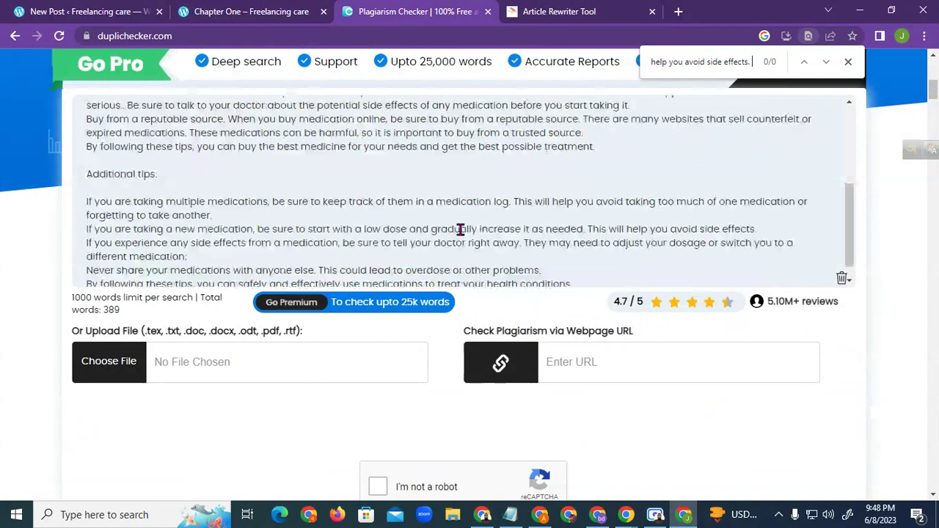
{"action": "scroll", "coordinate": [461, 229], "scroll_direction": "up", "scroll_amount": 4}
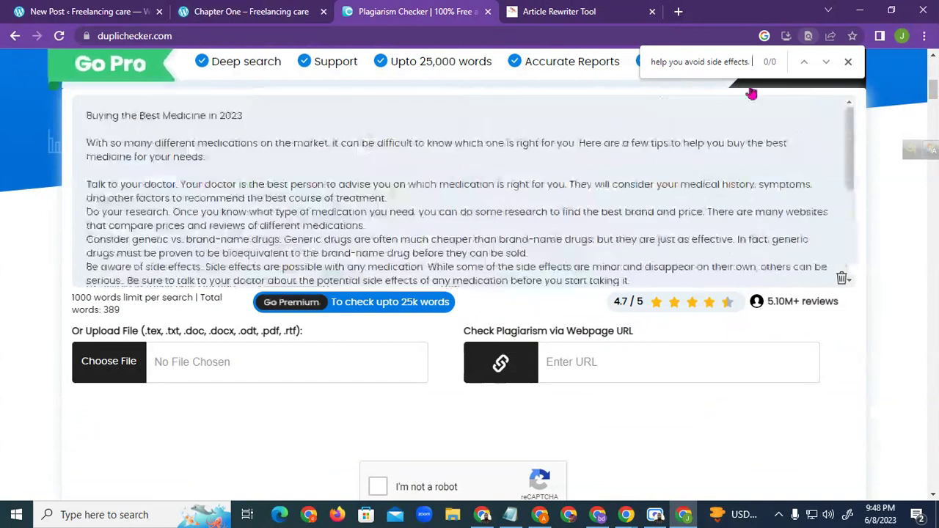
{"action": "left_click_drag", "start_coordinate": [687, 63], "coordinate": [754, 63]}
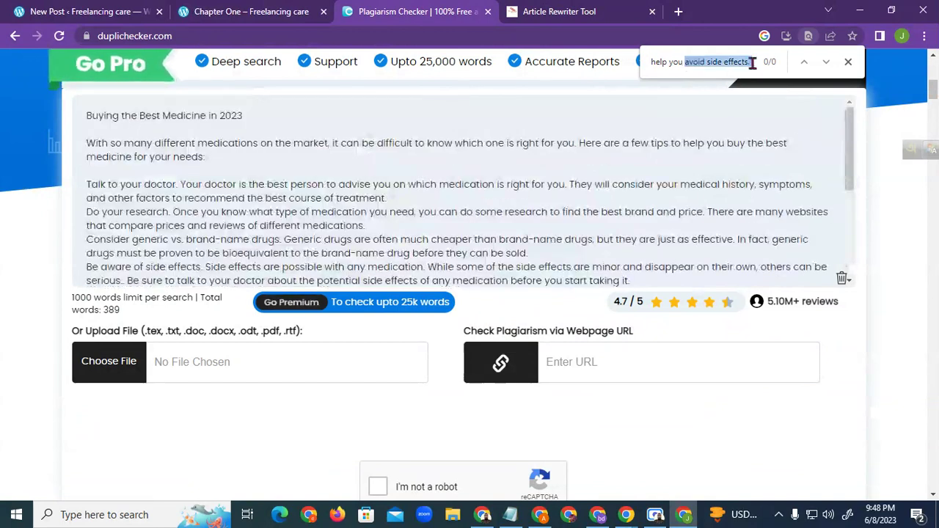
{"action": "key", "text": "BackSpace"}
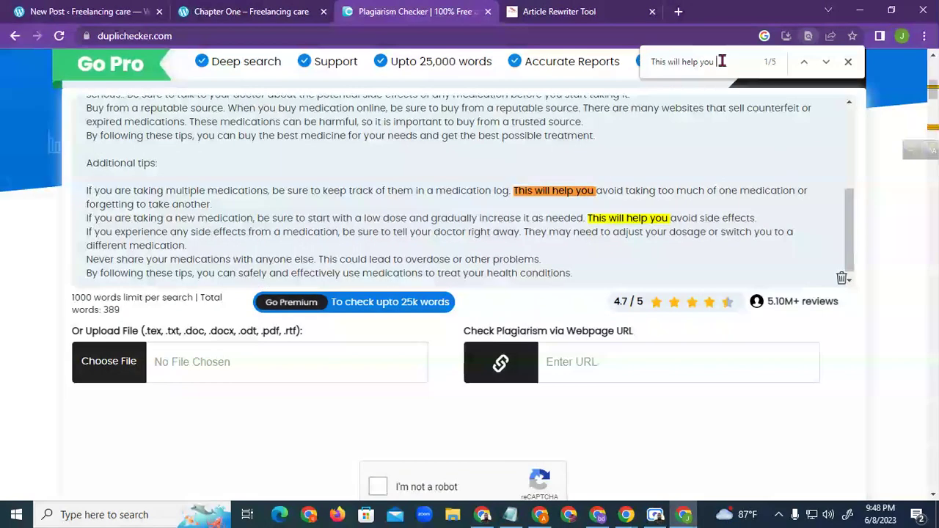
{"action": "left_click_drag", "start_coordinate": [715, 62], "coordinate": [682, 62]}
{"action": "left_click_drag", "start_coordinate": [514, 191], "coordinate": [656, 193]}
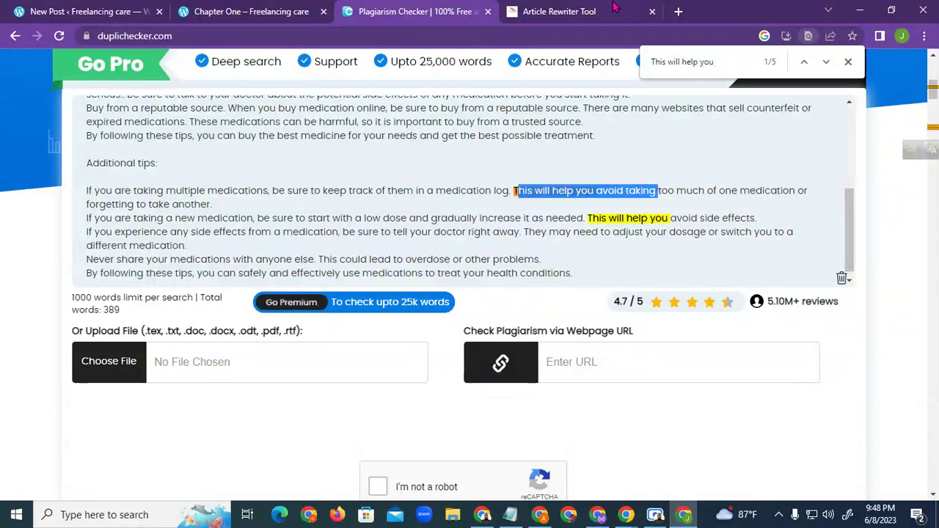
Paste the rewriter's 'You'll be able to avoid side effects with this.' over the low-dose tip sentence
{"action": "left_click", "coordinate": [615, 7]}
{"action": "left_click_drag", "start_coordinate": [695, 161], "coordinate": [479, 161]}
{"action": "left_click_drag", "start_coordinate": [698, 161], "coordinate": [477, 167]}
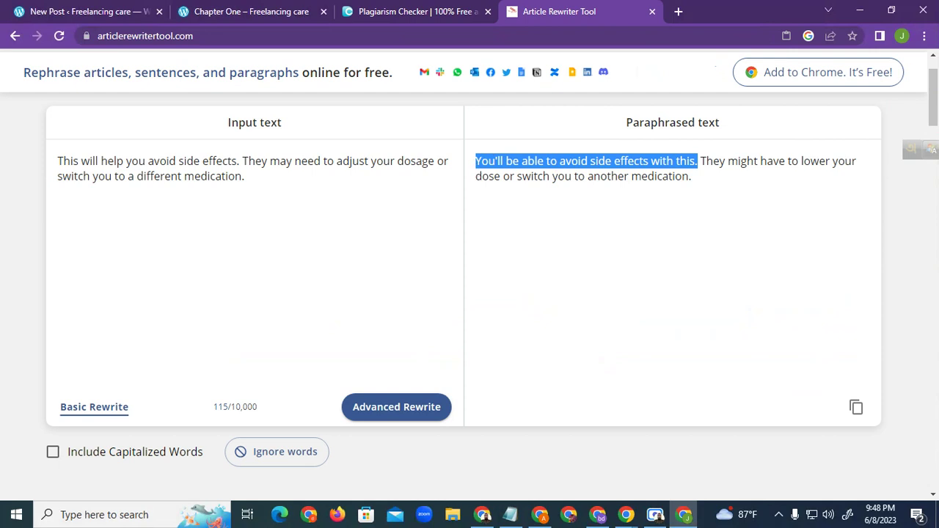
{"action": "left_click", "coordinate": [418, 11]}
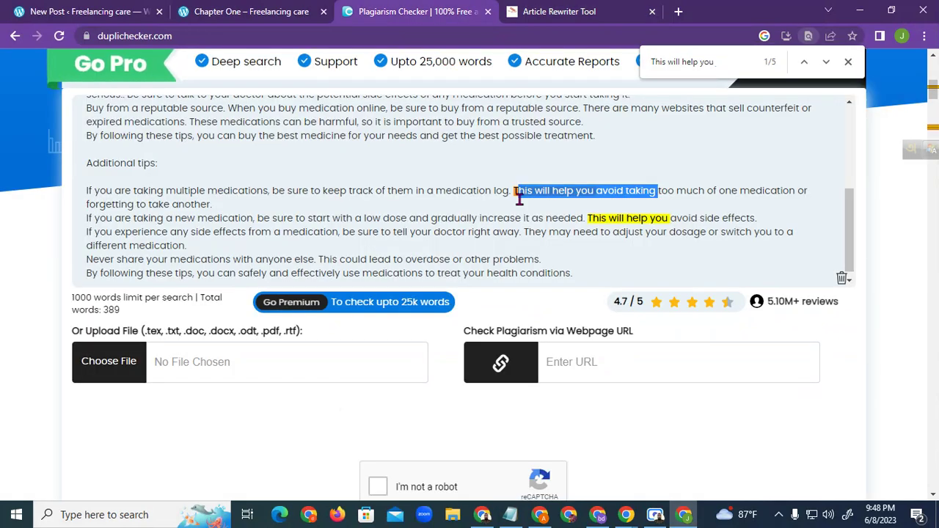
{"action": "left_click_drag", "start_coordinate": [512, 190], "coordinate": [670, 192]}
{"action": "left_click", "coordinate": [591, 217]}
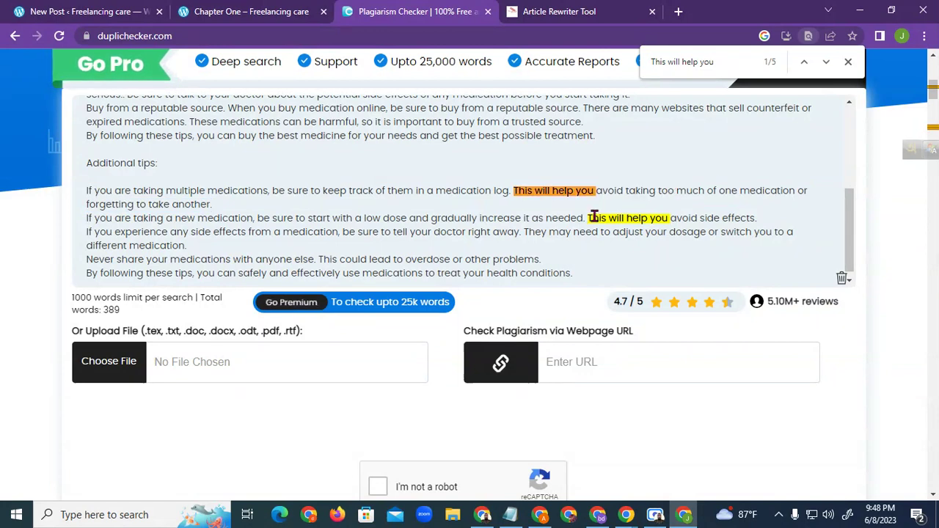
{"action": "left_click_drag", "start_coordinate": [589, 218], "coordinate": [752, 216]}
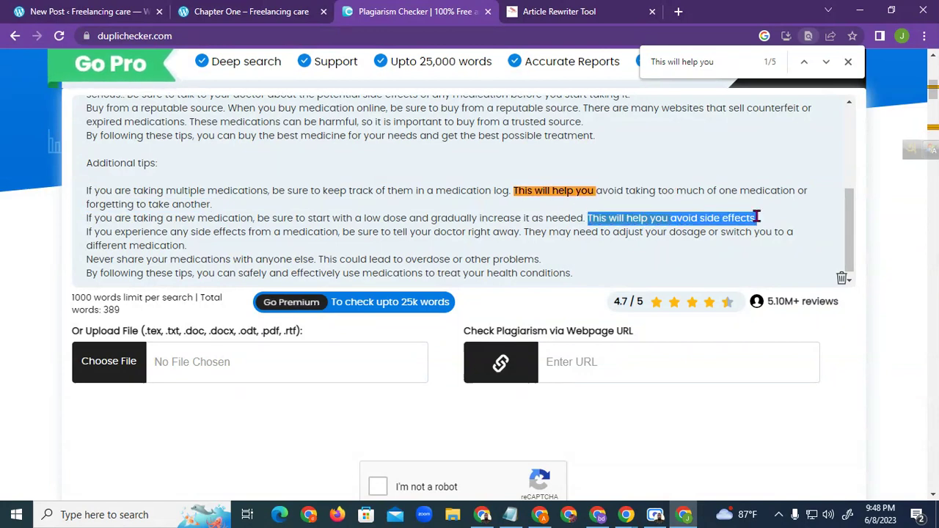
{"action": "key", "text": "ctrl+v"}
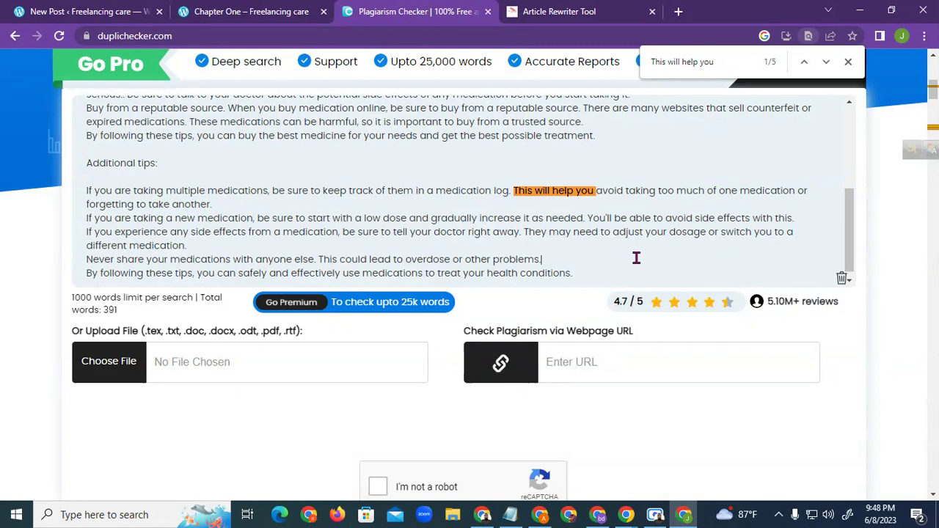
{"action": "key", "text": "ctrl+Tab"}
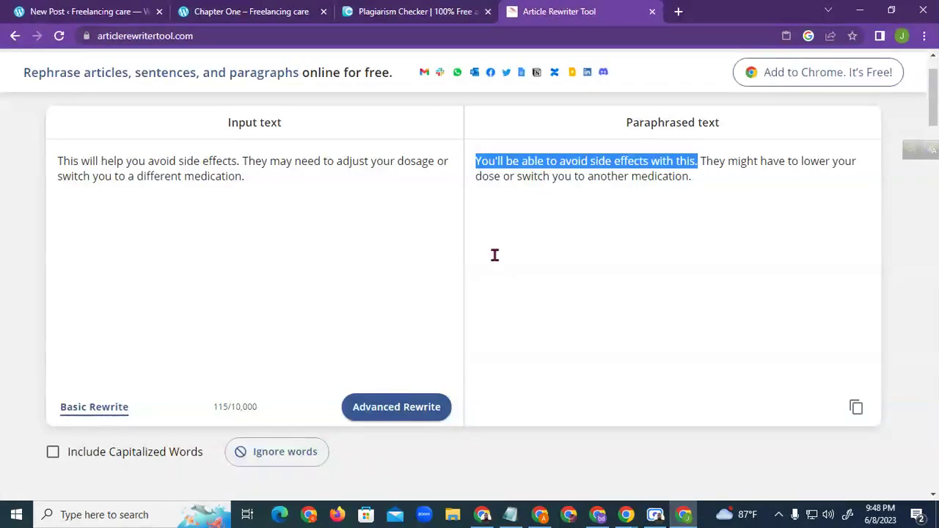
Copy the entire 391-word revised article from Duplichecker's text box for the new post
{"action": "left_click", "coordinate": [389, 11]}
{"action": "left_click", "coordinate": [260, 11]}
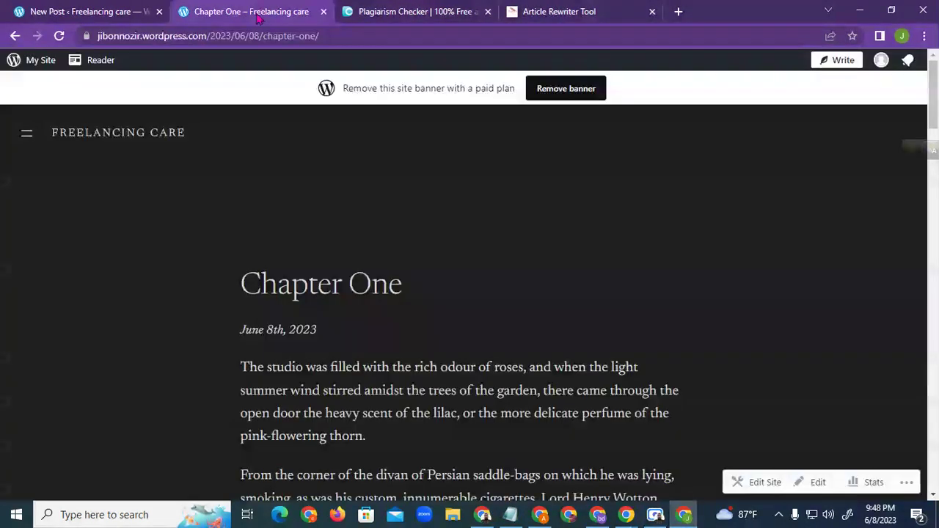
{"action": "left_click", "coordinate": [565, 11]}
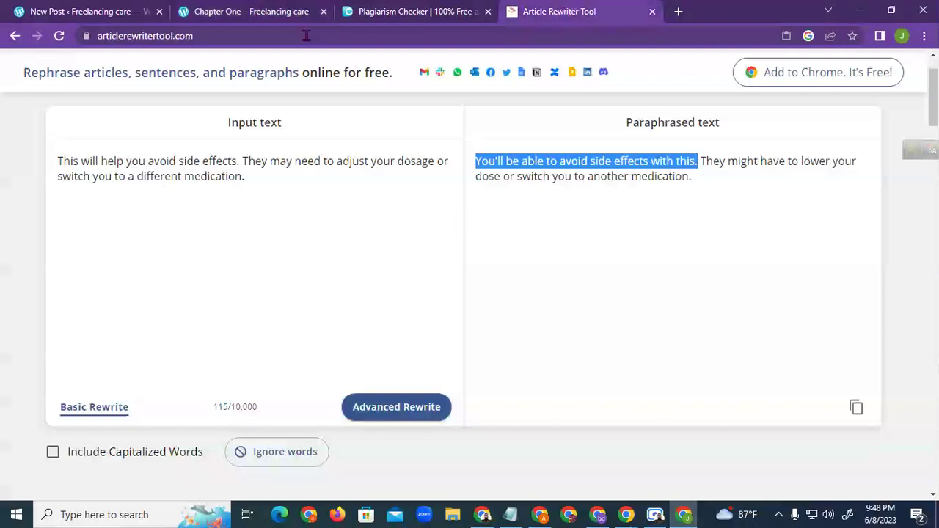
{"action": "left_click", "coordinate": [439, 11]}
{"action": "left_click", "coordinate": [231, 11]}
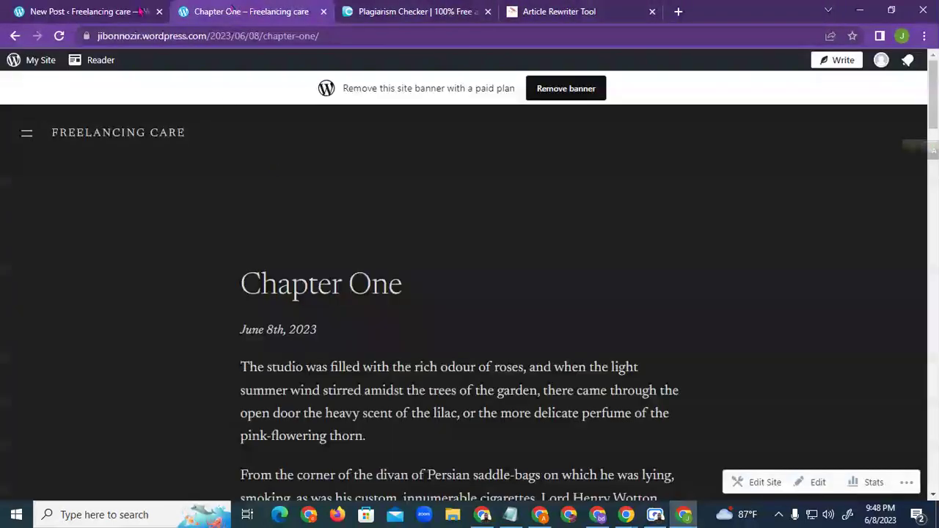
{"action": "left_click", "coordinate": [579, 11]}
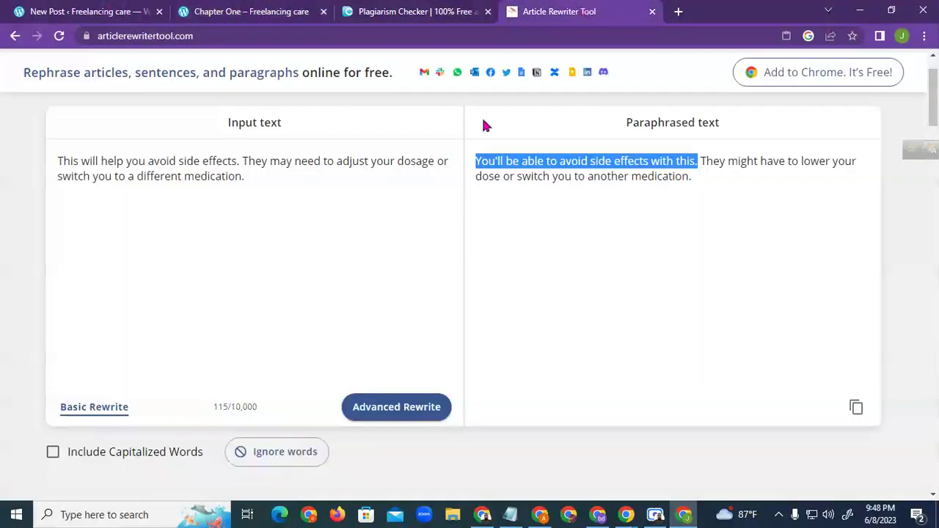
{"action": "left_click", "coordinate": [440, 11]}
{"action": "scroll", "coordinate": [287, 193], "scroll_direction": "up", "scroll_amount": 5}
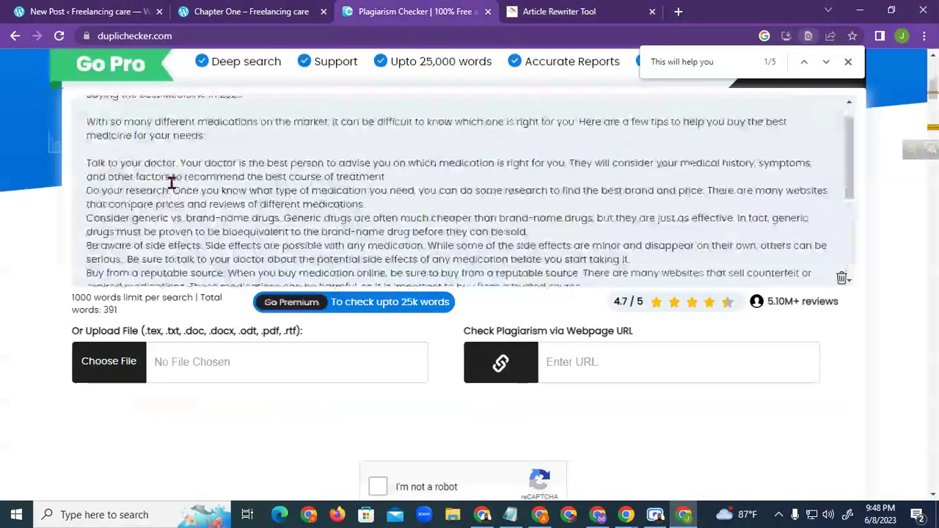
{"action": "mouse_move", "coordinate": [86, 115]}
{"action": "left_mouse_down"}
{"action": "mouse_move", "coordinate": [357, 189]}
{"action": "mouse_move", "coordinate": [567, 266]}
{"action": "mouse_move", "coordinate": [573, 279]}
{"action": "mouse_move", "coordinate": [579, 266]}
{"action": "left_mouse_up"}
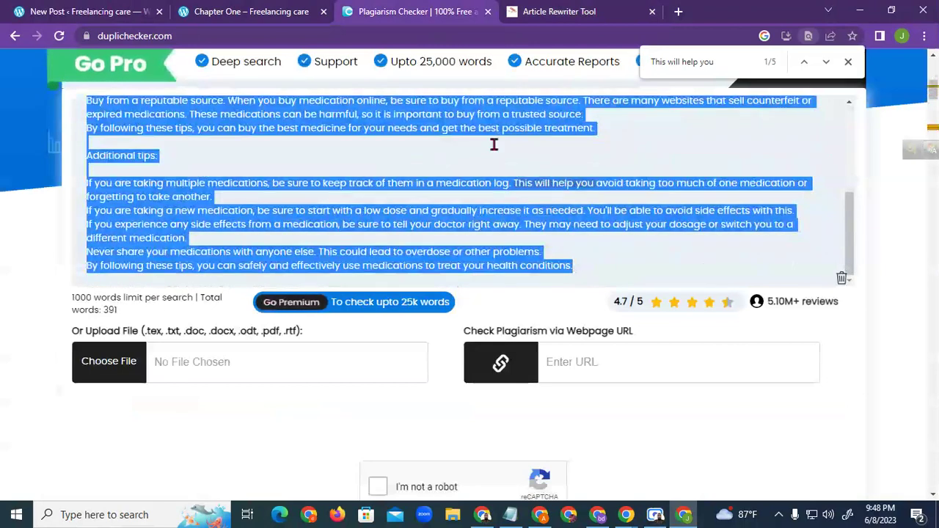
{"action": "right_click", "coordinate": [499, 121]}
{"action": "left_click", "coordinate": [543, 171]}
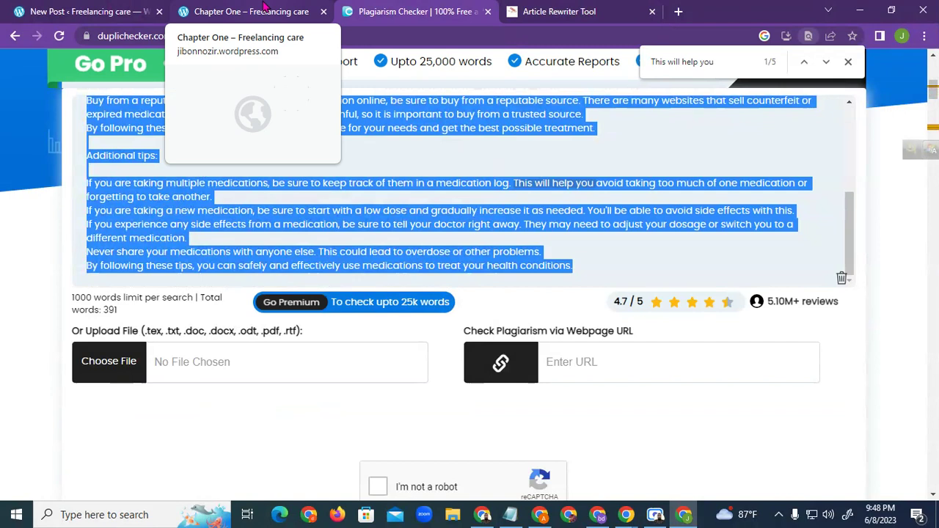
{"action": "left_click", "coordinate": [92, 11]}
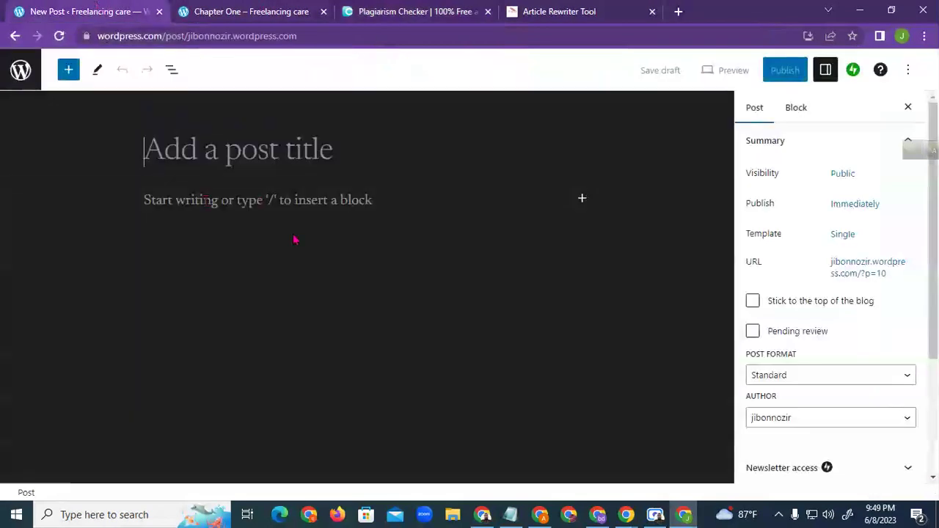
Paste the revised medicine article into the empty post body
{"action": "left_click", "coordinate": [208, 200]}
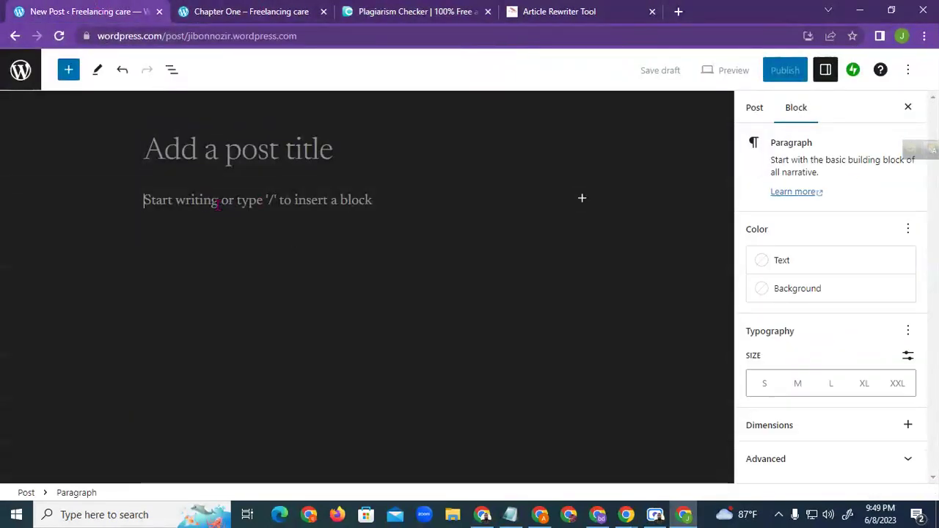
{"action": "key", "text": "ctrl+v"}
{"action": "scroll", "coordinate": [216, 201], "scroll_direction": "up", "scroll_amount": 10}
{"action": "scroll", "coordinate": [199, 225], "scroll_direction": "up", "scroll_amount": 3}
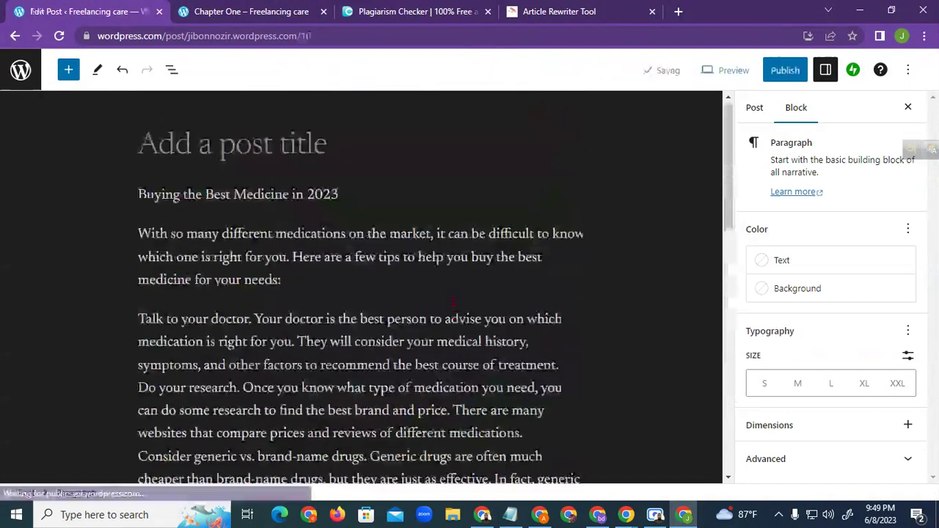
Move the heading 'Buying the Best Medicine in 2023' from the body into the post title
{"action": "left_click_drag", "start_coordinate": [139, 200], "coordinate": [337, 200]}
{"action": "right_click", "coordinate": [336, 201]}
{"action": "left_click", "coordinate": [371, 237]}
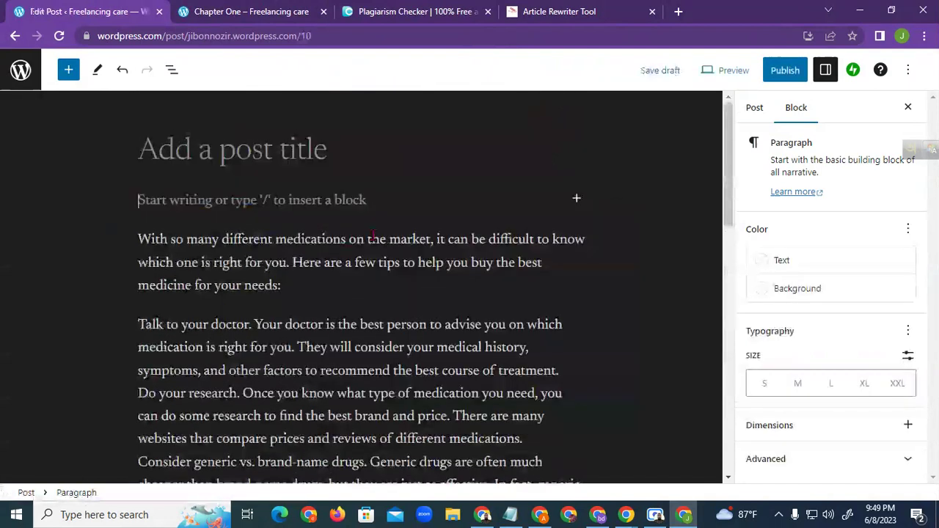
{"action": "left_click", "coordinate": [257, 150]}
{"action": "key", "text": "ctrl+v"}
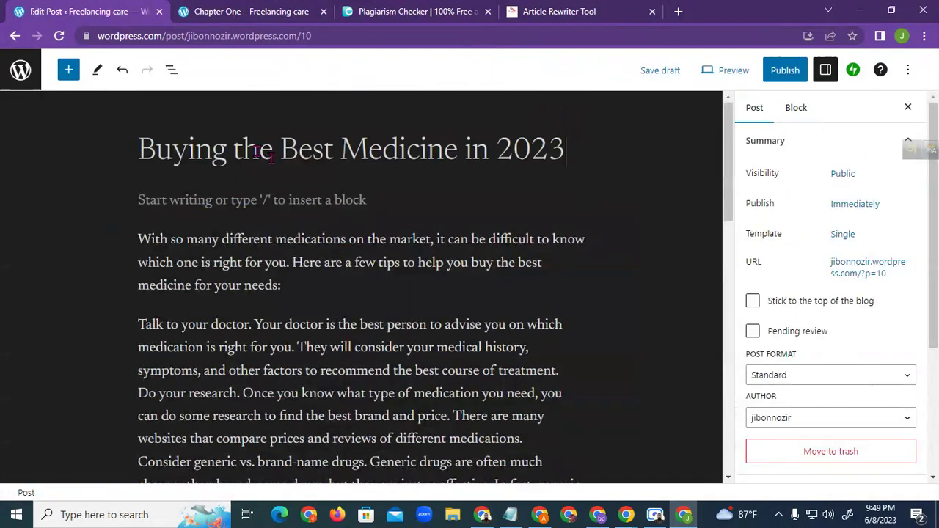
Scroll down through the pasted article in the post body
{"action": "left_click", "coordinate": [240, 285]}
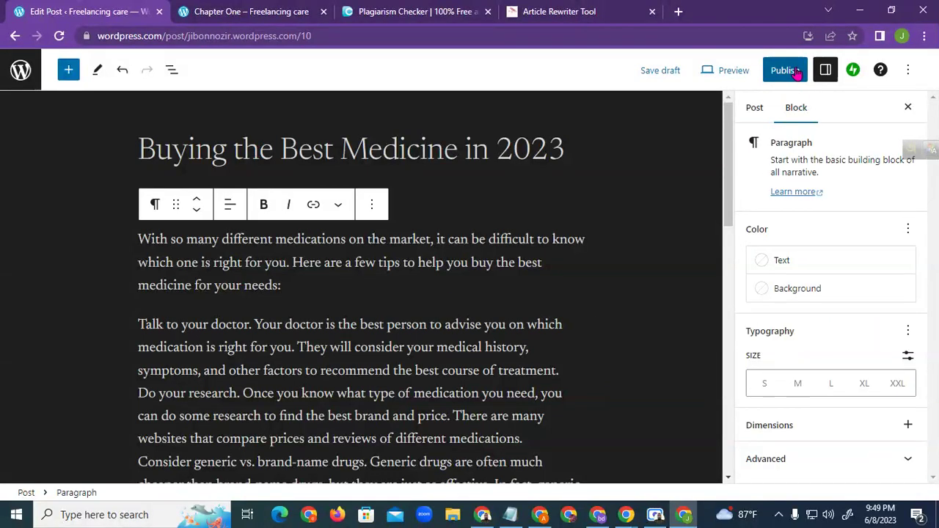
{"action": "scroll", "coordinate": [345, 336], "scroll_direction": "down", "scroll_amount": 1}
{"action": "scroll", "coordinate": [346, 337], "scroll_direction": "down", "scroll_amount": 1}
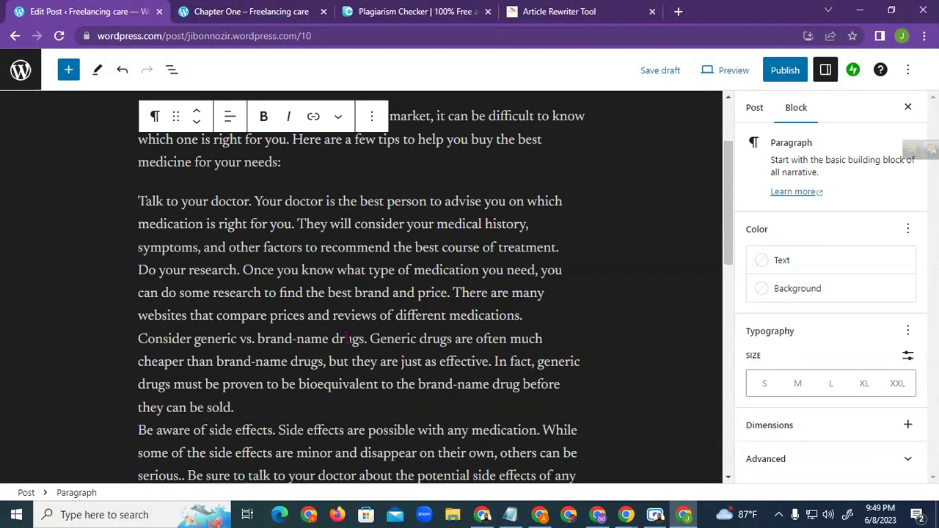
{"action": "scroll", "coordinate": [345, 339], "scroll_direction": "down", "scroll_amount": 2}
{"action": "scroll", "coordinate": [353, 339], "scroll_direction": "down", "scroll_amount": 2}
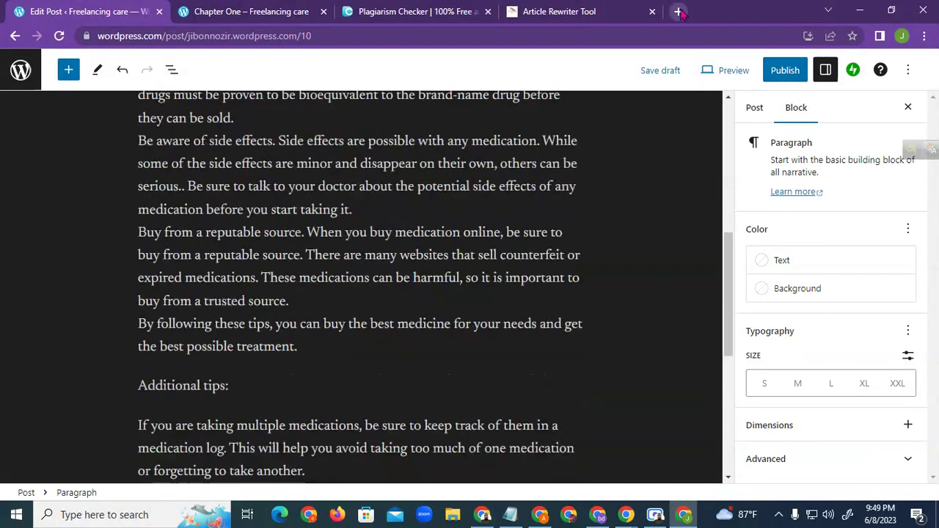
Copy the Article Rewriter Tool page address and return to the WordPress post
{"action": "left_click", "coordinate": [576, 11]}
{"action": "left_click", "coordinate": [157, 36]}
{"action": "right_click", "coordinate": [157, 38]}
{"action": "left_click", "coordinate": [213, 111]}
{"action": "left_click", "coordinate": [428, 9]}
{"action": "key", "text": "ctrl+1"}
{"action": "scroll", "coordinate": [251, 256], "scroll_direction": "down", "scroll_amount": 5}
{"action": "scroll", "coordinate": [356, 335], "scroll_direction": "up", "scroll_amount": 4}
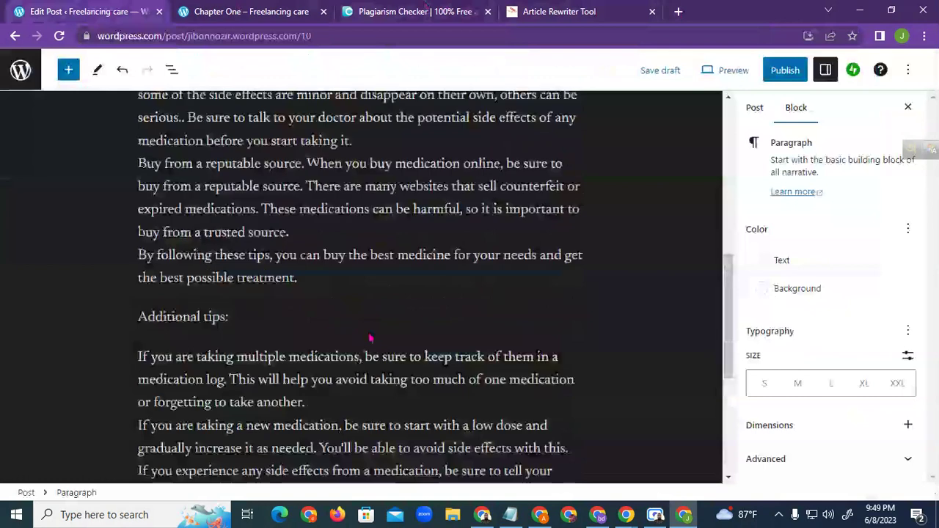
{"action": "scroll", "coordinate": [451, 238], "scroll_direction": "up", "scroll_amount": 2}
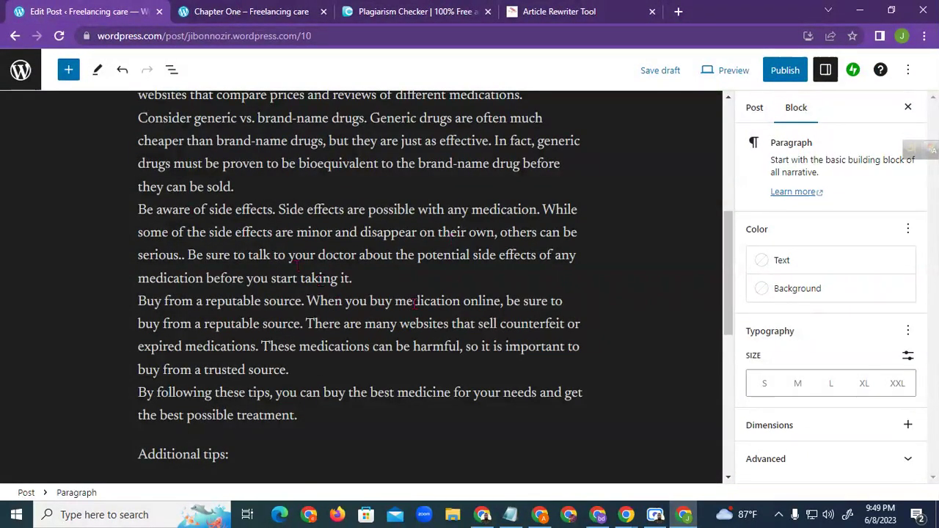
{"action": "scroll", "coordinate": [445, 358], "scroll_direction": "down", "scroll_amount": 2}
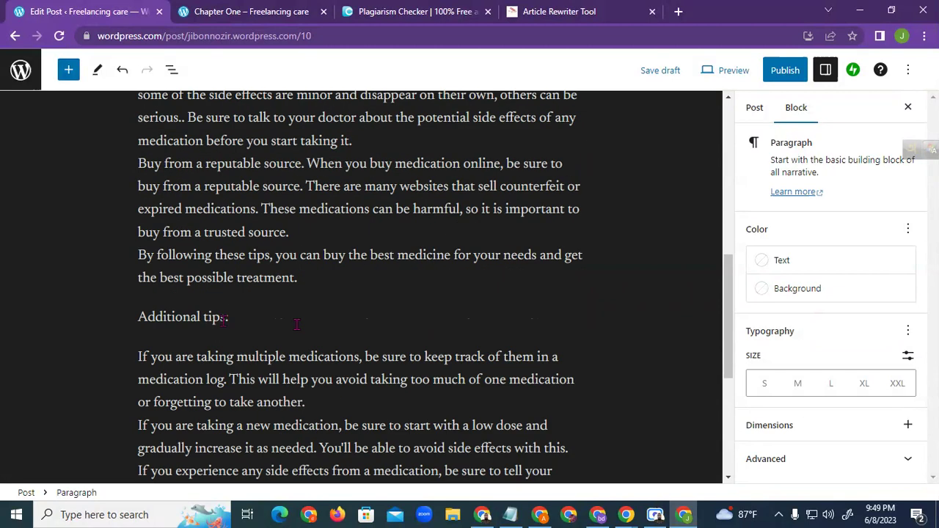
Select 'a trusted source', paste the rewriter URL as its link and enable Open in new tab
{"action": "left_click_drag", "start_coordinate": [196, 233], "coordinate": [283, 233]}
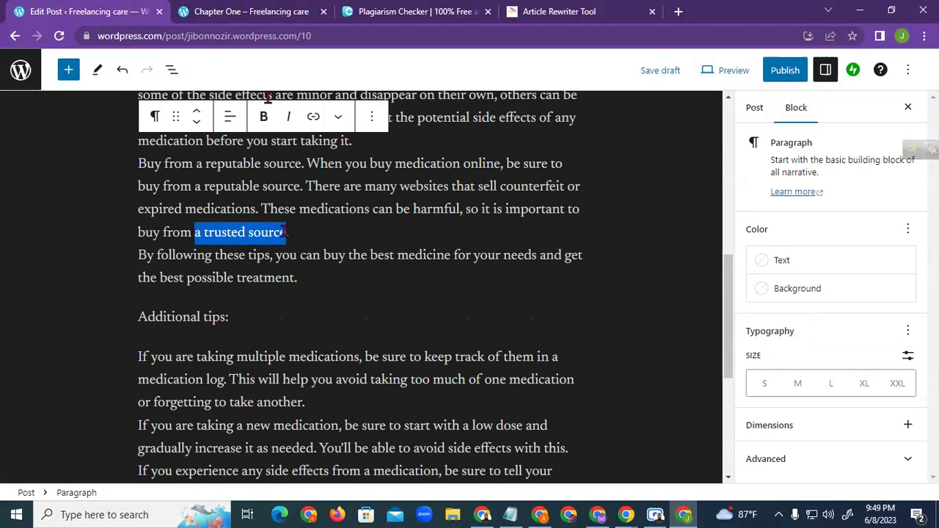
{"action": "left_click", "coordinate": [314, 119]}
{"action": "right_click", "coordinate": [237, 262]}
{"action": "left_click", "coordinate": [257, 317]}
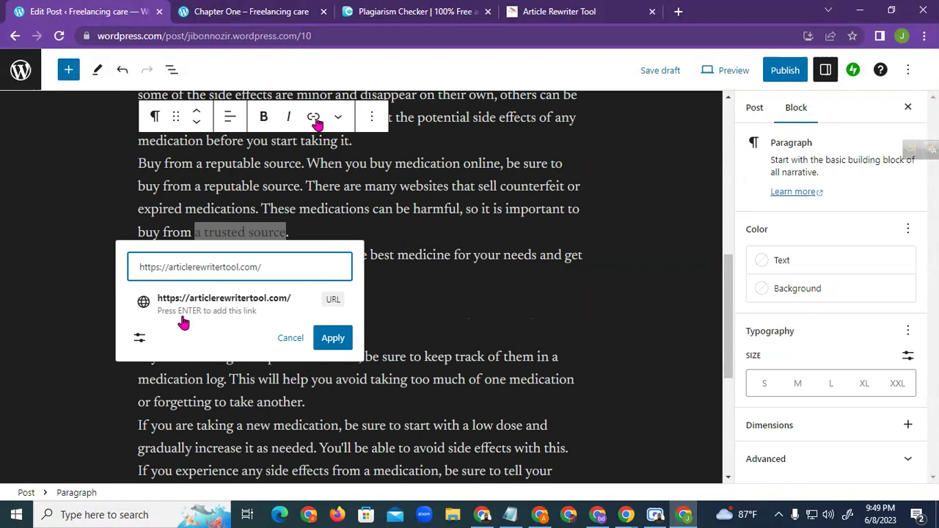
{"action": "left_click", "coordinate": [139, 342]}
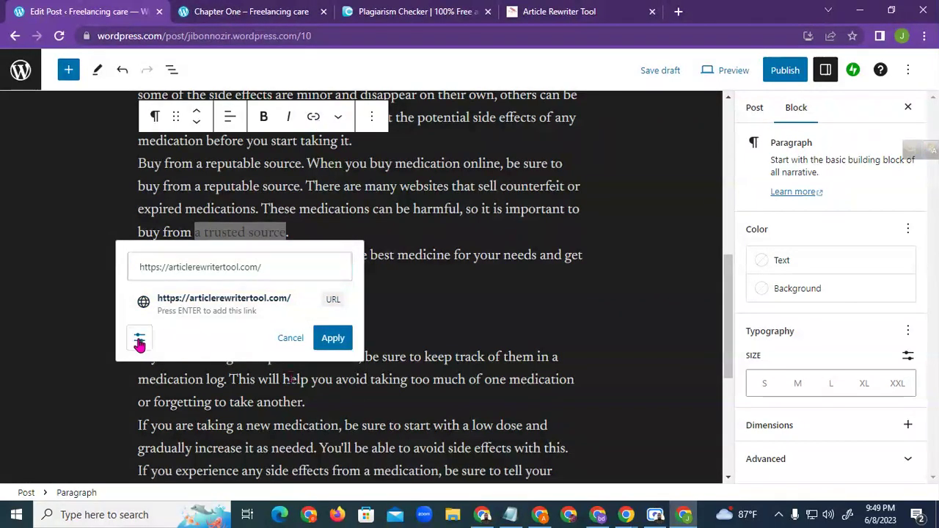
{"action": "left_click", "coordinate": [139, 379]}
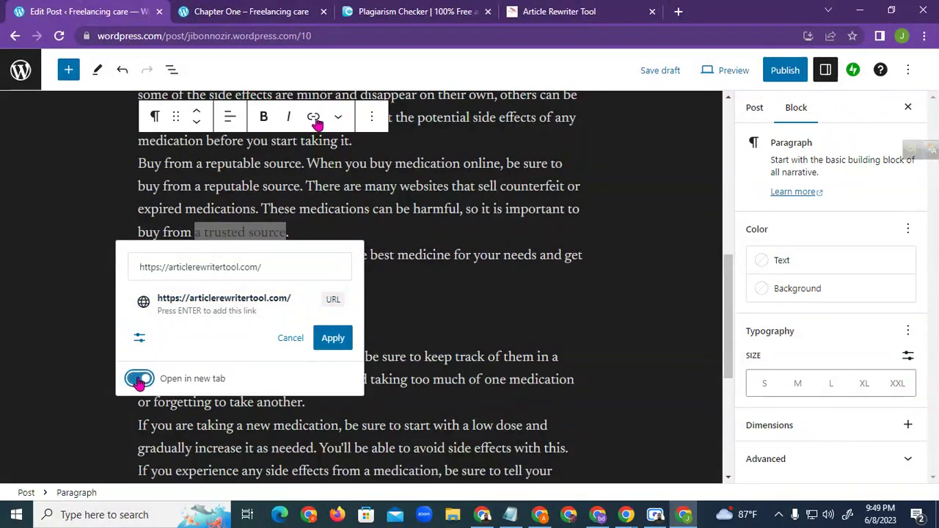
{"action": "left_click", "coordinate": [332, 341]}
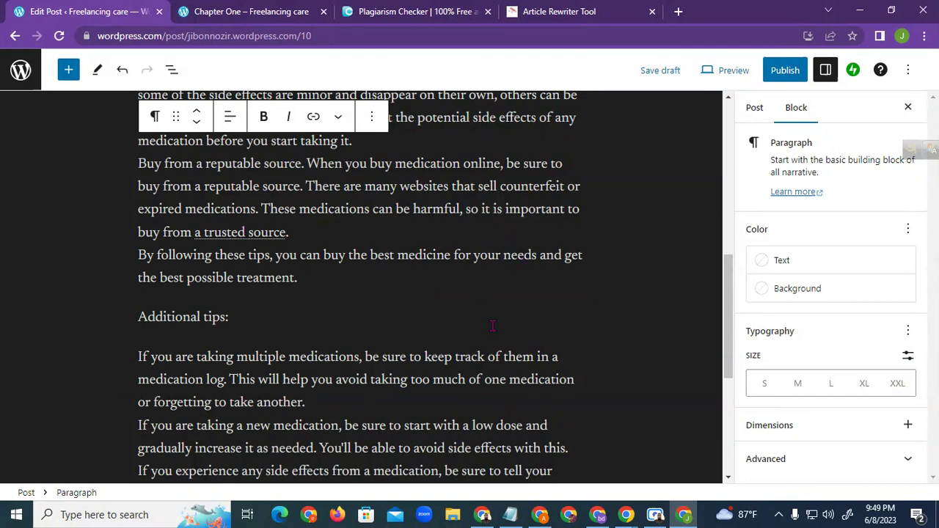
Check the plagiarism checker, Article Rewriter Tool and Chapter One tabs, then return to the medicine post draft
{"action": "scroll", "coordinate": [492, 326], "scroll_direction": "down", "scroll_amount": 3}
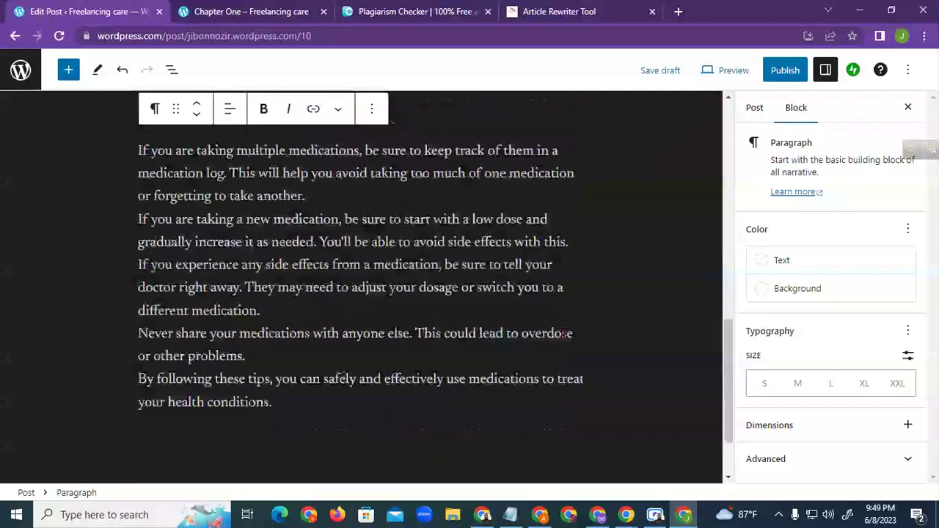
{"action": "left_click", "coordinate": [403, 21]}
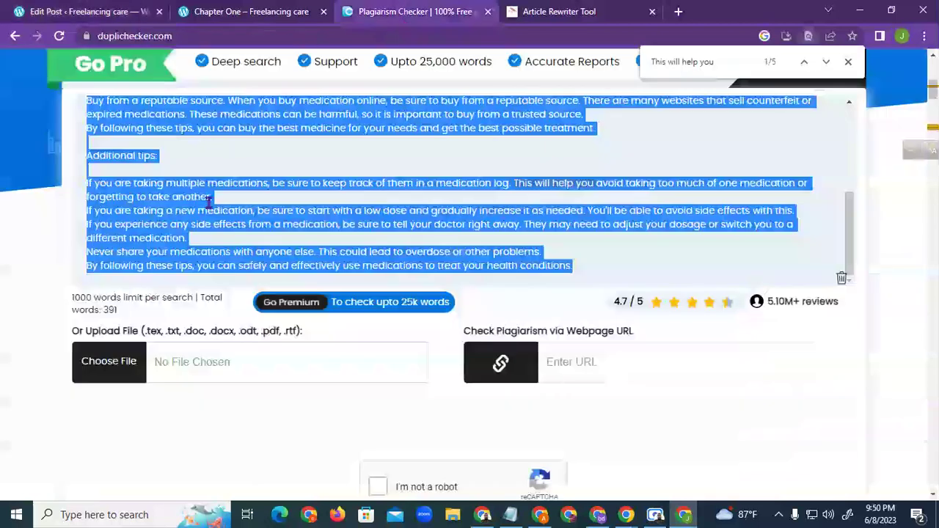
{"action": "left_click", "coordinate": [105, 309]}
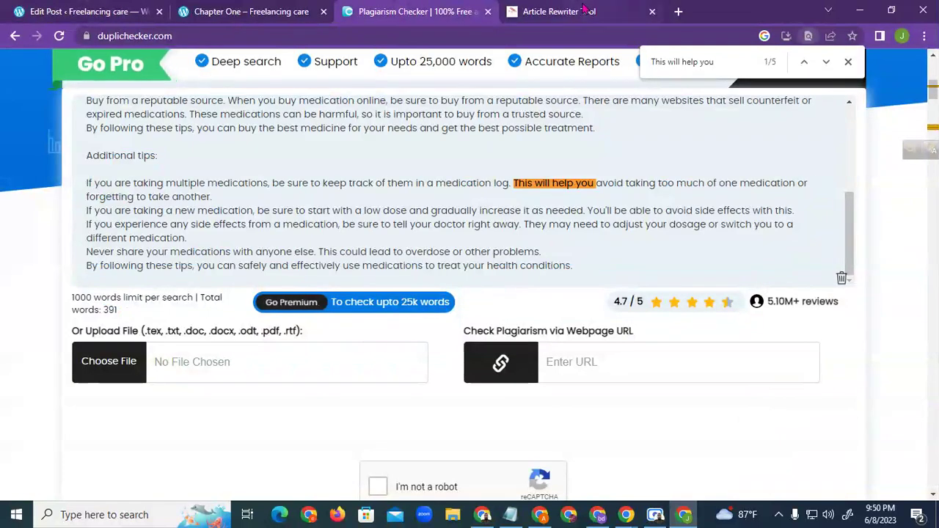
{"action": "left_click", "coordinate": [579, 11]}
{"action": "left_click", "coordinate": [236, 11]}
{"action": "scroll", "coordinate": [433, 293], "scroll_direction": "down", "scroll_amount": 2}
{"action": "scroll", "coordinate": [456, 272], "scroll_direction": "down", "scroll_amount": 3}
{"action": "scroll", "coordinate": [456, 272], "scroll_direction": "up", "scroll_amount": 7}
{"action": "left_click", "coordinate": [71, 9]}
{"action": "scroll", "coordinate": [372, 237], "scroll_direction": "up", "scroll_amount": 5}
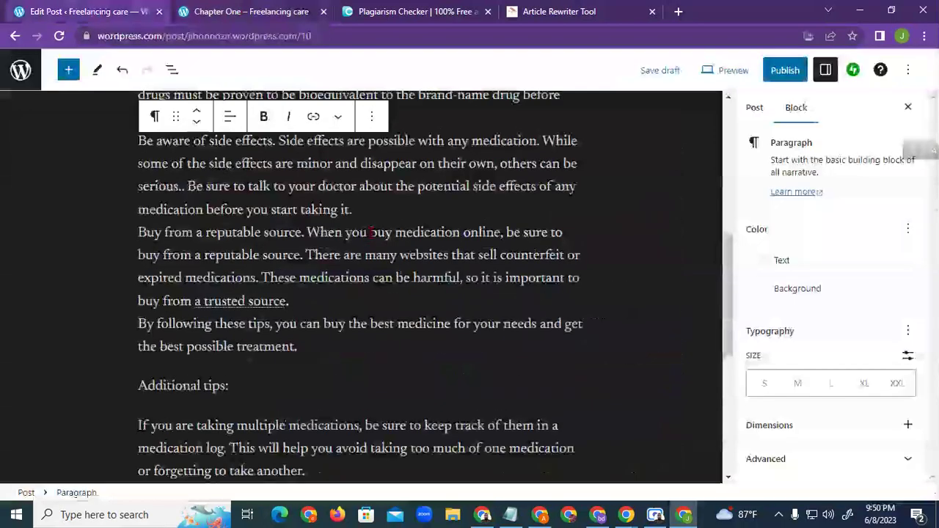
{"action": "scroll", "coordinate": [372, 237], "scroll_direction": "down", "scroll_amount": 1}
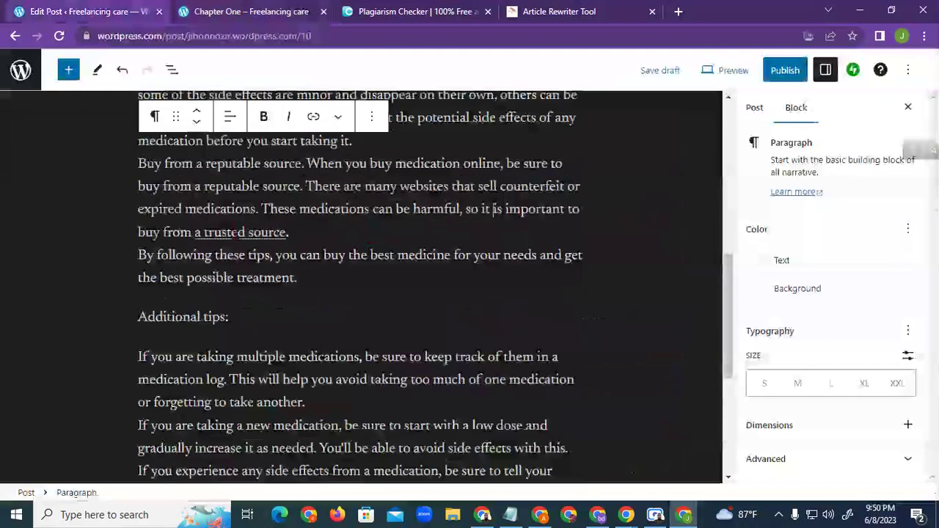
{"action": "left_click", "coordinate": [243, 232]}
{"action": "scroll", "coordinate": [442, 276], "scroll_direction": "down", "scroll_amount": 4}
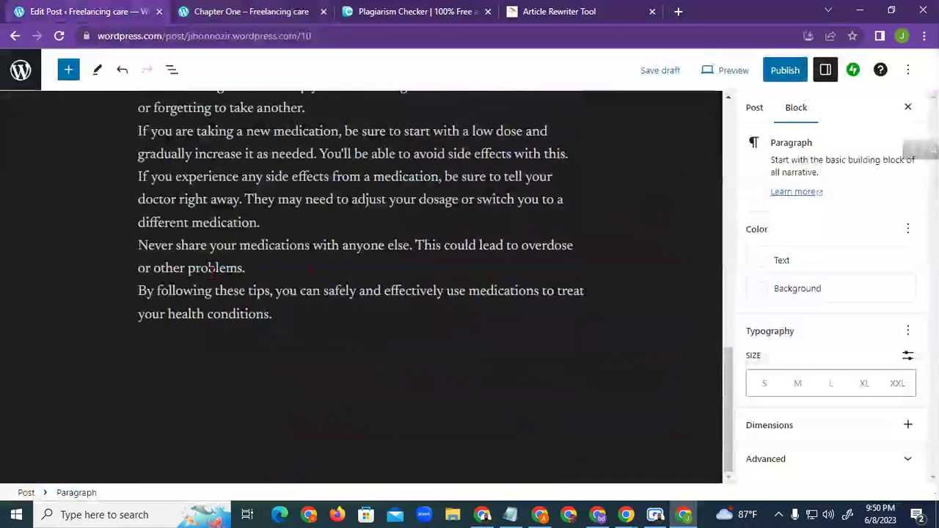
{"action": "left_click_drag", "start_coordinate": [154, 271], "coordinate": [246, 273]}
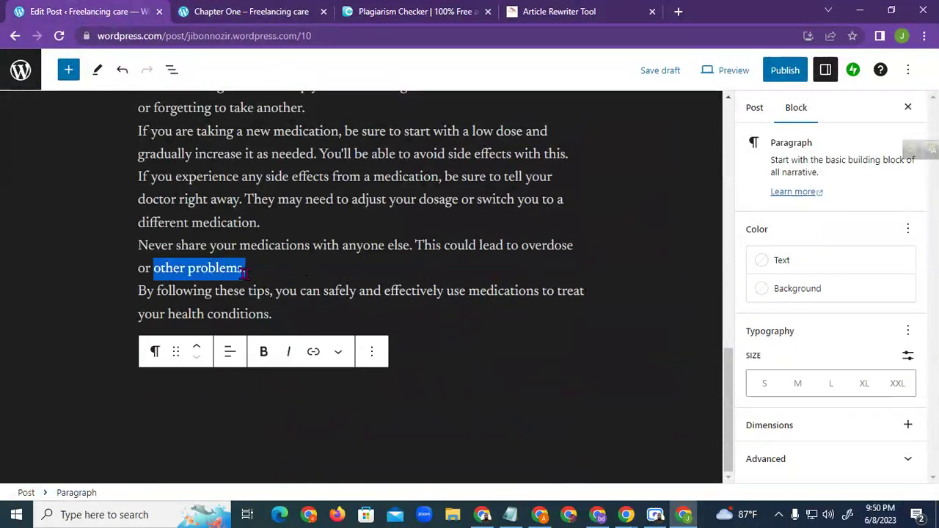
{"action": "left_click", "coordinate": [314, 352]}
{"action": "right_click", "coordinate": [224, 307]}
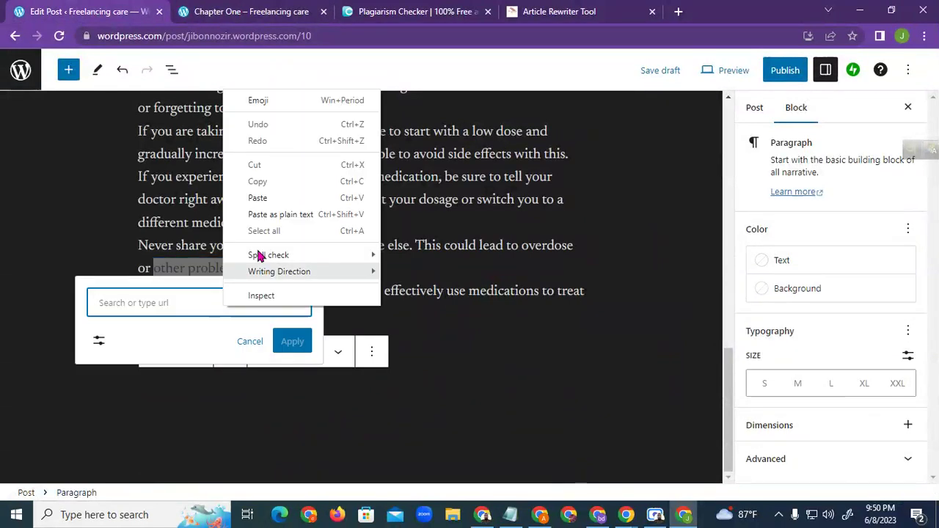
{"action": "left_click", "coordinate": [253, 215]}
{"action": "left_click", "coordinate": [97, 375]}
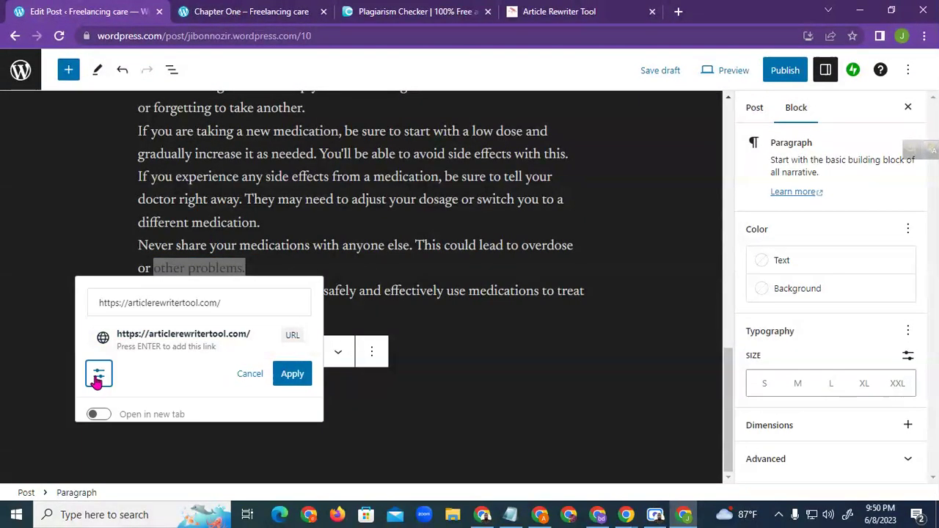
{"action": "left_click", "coordinate": [180, 416]}
{"action": "left_click", "coordinate": [291, 375]}
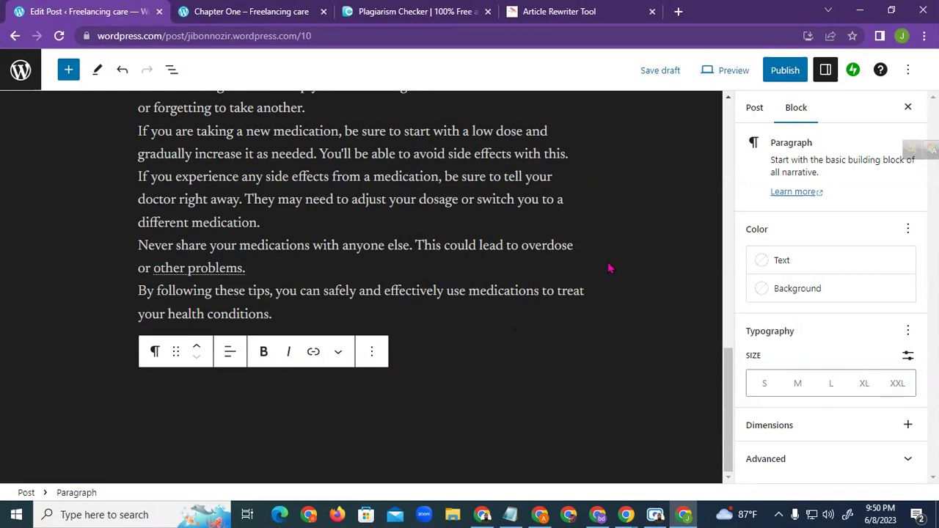
{"action": "scroll", "coordinate": [418, 283], "scroll_direction": "up", "scroll_amount": 3}
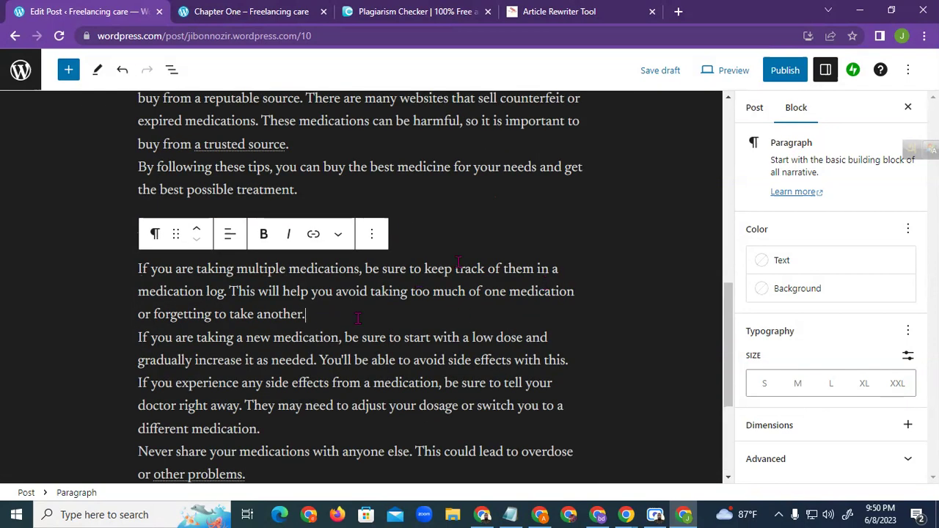
Insert an Image block below the medication-log tip and upload the picture file 'b'
{"action": "key", "text": "Return"}
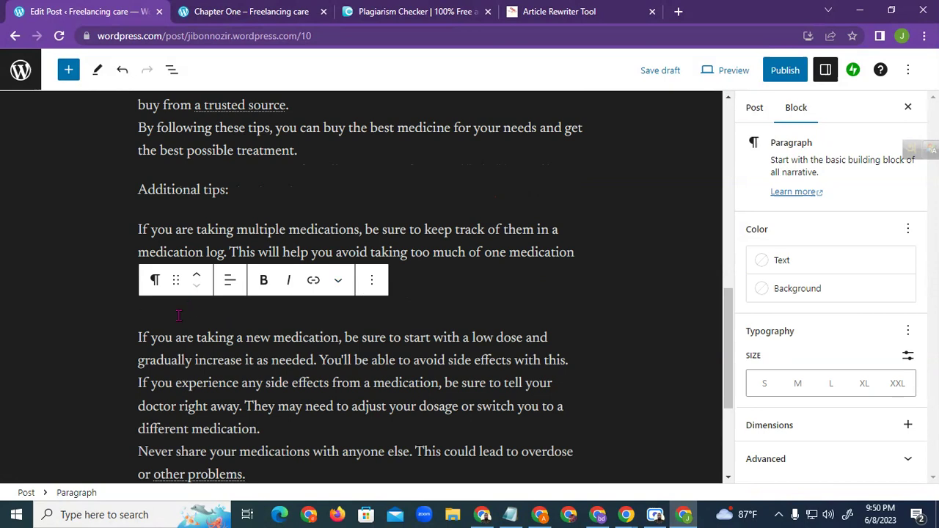
{"action": "left_click", "coordinate": [251, 308]}
{"action": "left_click", "coordinate": [374, 283]}
{"action": "key", "text": "Escape"}
{"action": "key", "text": "Up"}
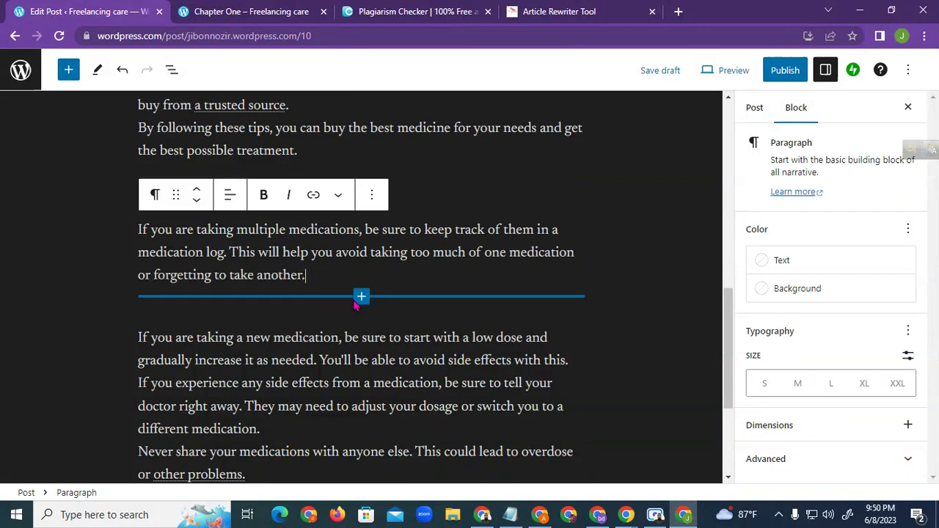
{"action": "left_click", "coordinate": [362, 298]}
{"action": "left_click", "coordinate": [362, 374]}
{"action": "left_click", "coordinate": [180, 401]}
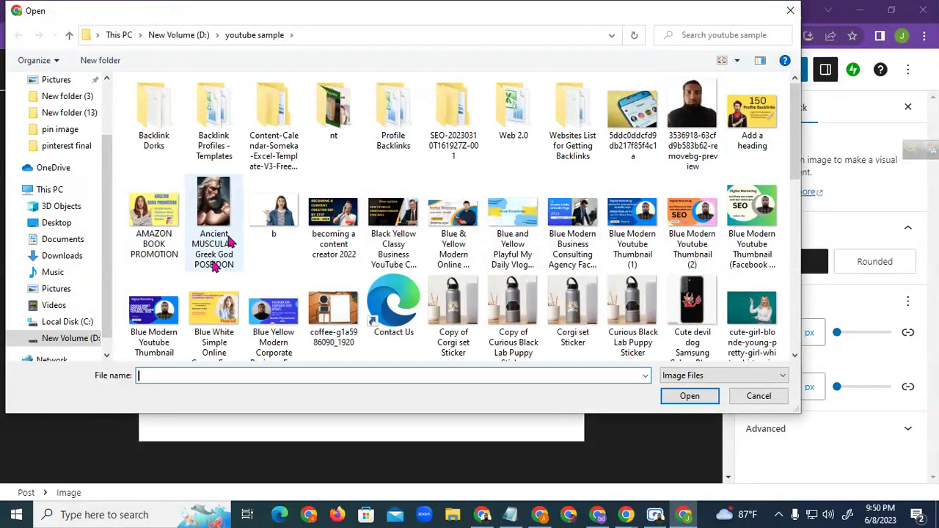
{"action": "left_click", "coordinate": [279, 213]}
{"action": "double_click", "coordinate": [279, 213]}
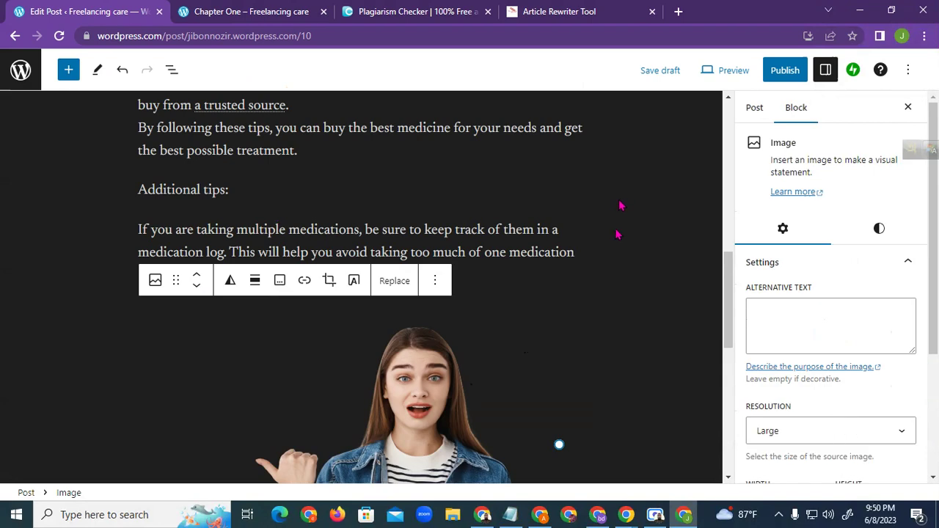
Focus the image's alternative text field, then copy 'Buying the Best Medicine' from the title
{"action": "left_click", "coordinate": [786, 315]}
{"action": "left_click_drag", "start_coordinate": [754, 288], "coordinate": [813, 287]}
{"action": "left_click", "coordinate": [784, 311]}
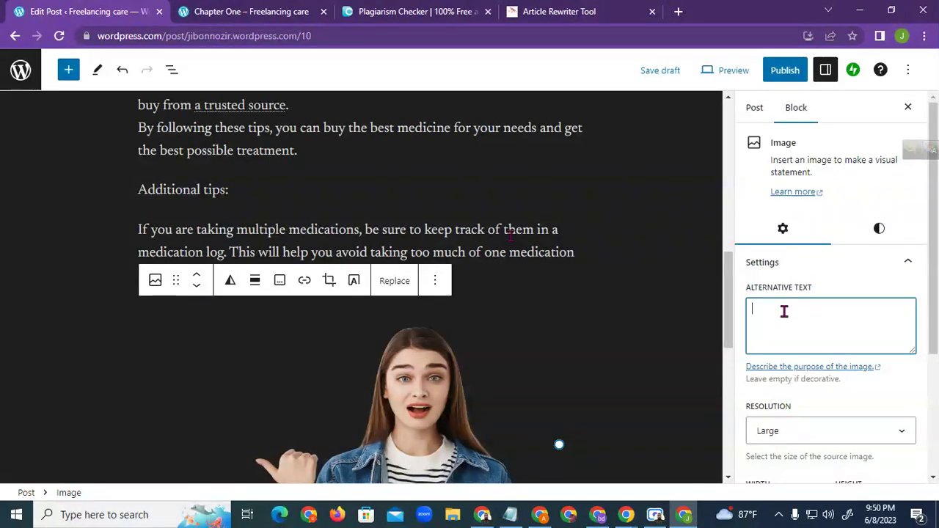
{"action": "scroll", "coordinate": [330, 180], "scroll_direction": "up", "scroll_amount": 5}
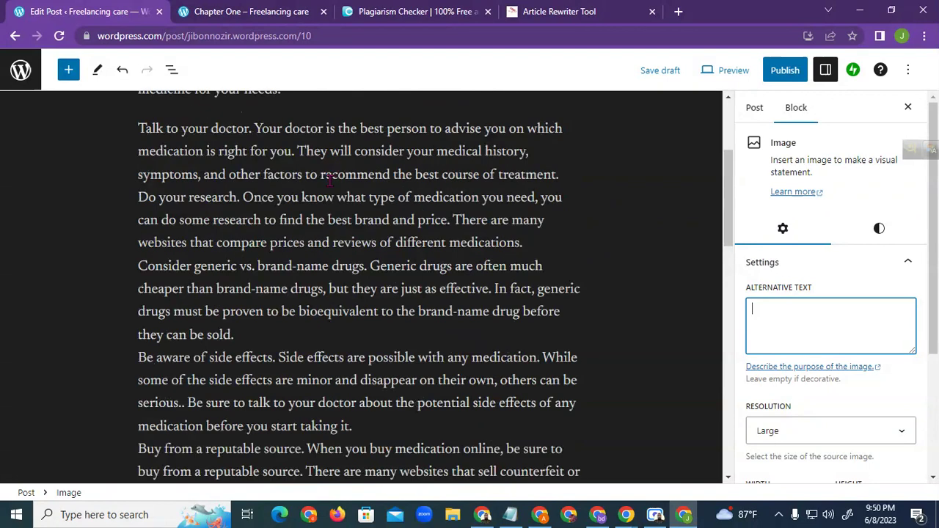
{"action": "scroll", "coordinate": [330, 180], "scroll_direction": "up", "scroll_amount": 3}
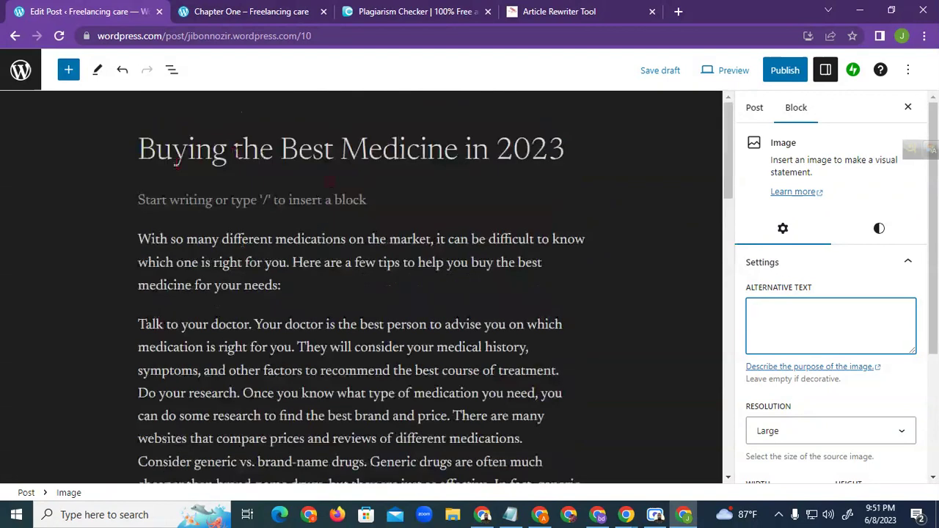
{"action": "left_click_drag", "start_coordinate": [139, 151], "coordinate": [454, 147]}
{"action": "right_click", "coordinate": [453, 147]}
{"action": "left_click", "coordinate": [477, 197]}
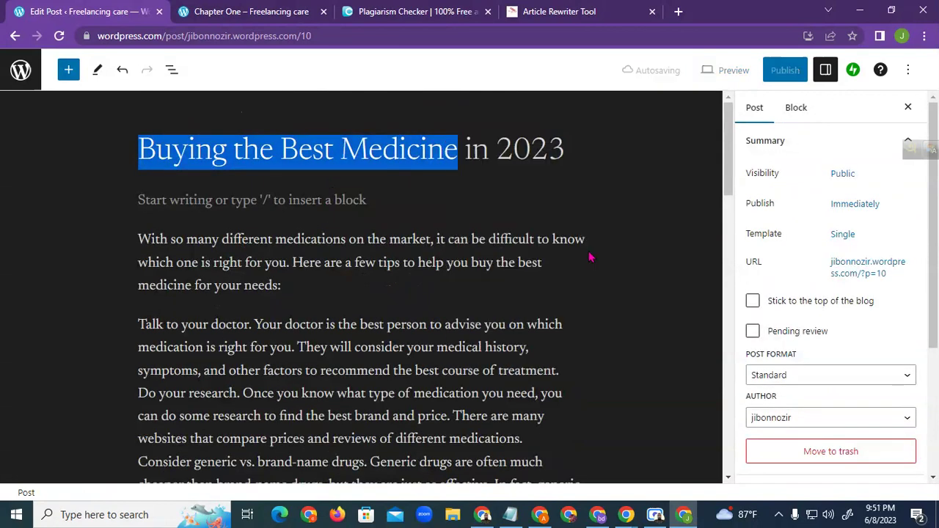
Review the Block and Post sidebar settings, confirming Public visibility and immediate publishing
{"action": "scroll", "coordinate": [792, 279], "scroll_direction": "down", "scroll_amount": 3}
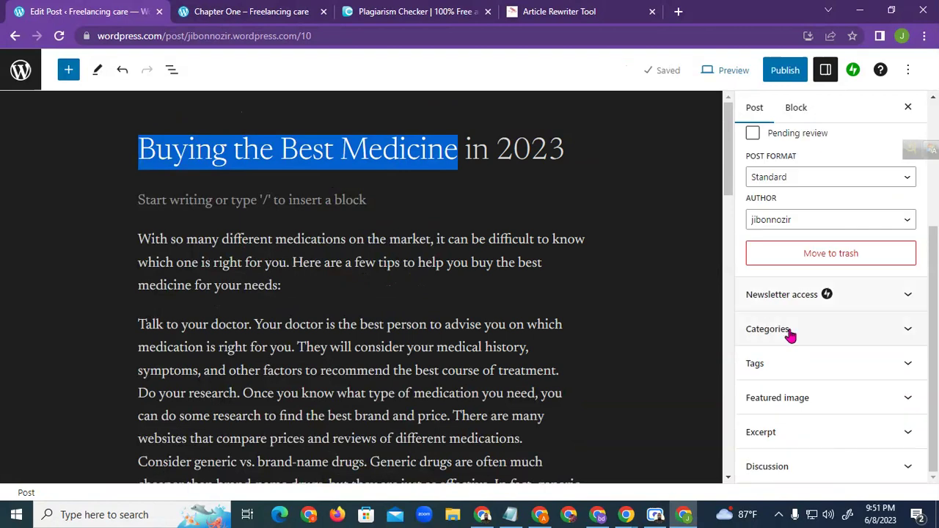
{"action": "scroll", "coordinate": [380, 314], "scroll_direction": "down", "scroll_amount": 4}
{"action": "scroll", "coordinate": [380, 314], "scroll_direction": "down", "scroll_amount": 5}
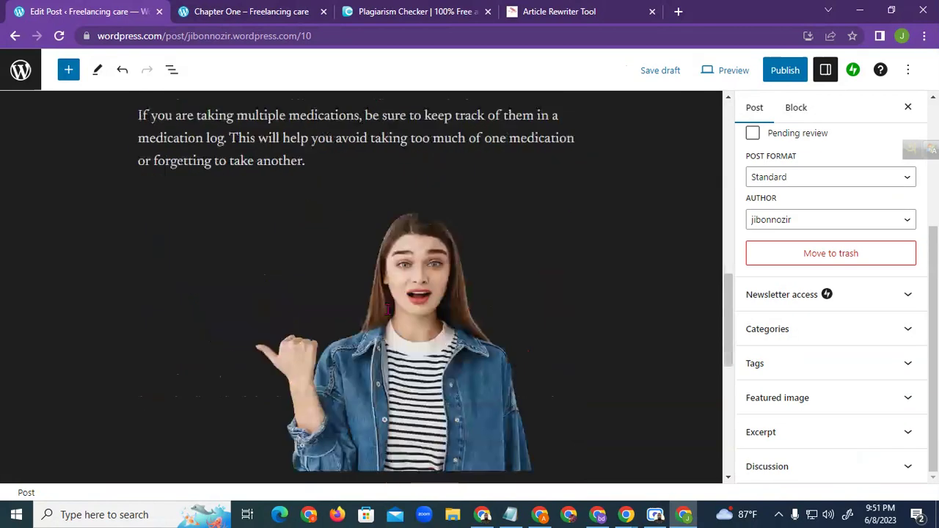
{"action": "scroll", "coordinate": [796, 386], "scroll_direction": "up", "scroll_amount": 3}
{"action": "scroll", "coordinate": [807, 337], "scroll_direction": "down", "scroll_amount": 3}
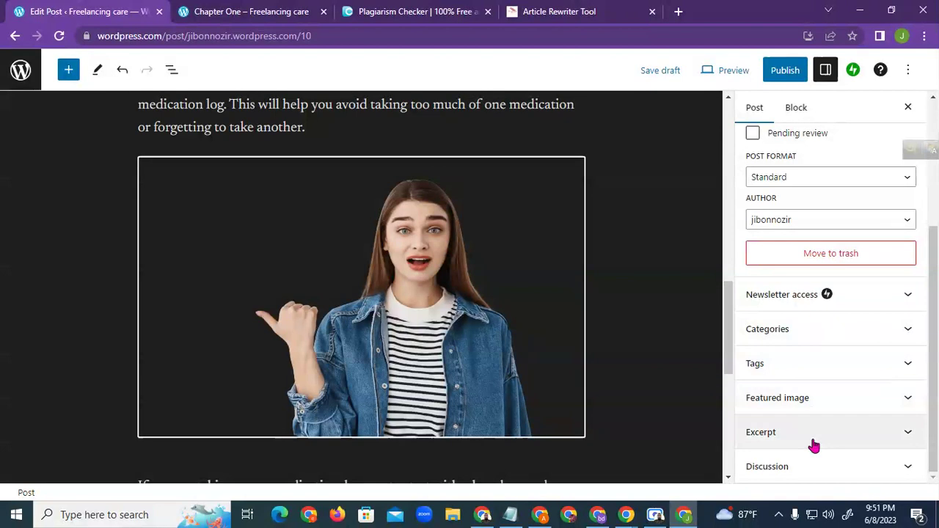
{"action": "left_click", "coordinate": [798, 110]}
{"action": "left_click", "coordinate": [756, 108]}
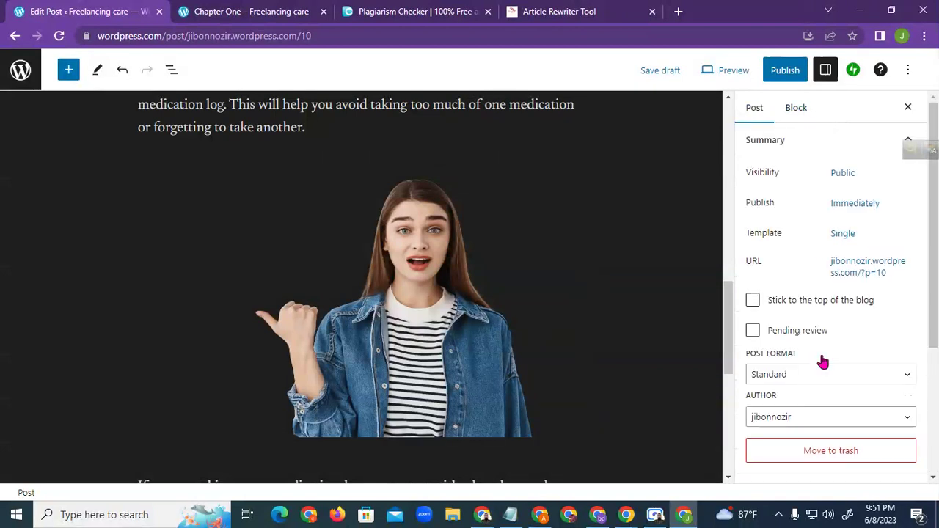
{"action": "scroll", "coordinate": [820, 358], "scroll_direction": "down", "scroll_amount": 4}
{"action": "scroll", "coordinate": [818, 272], "scroll_direction": "up", "scroll_amount": 4}
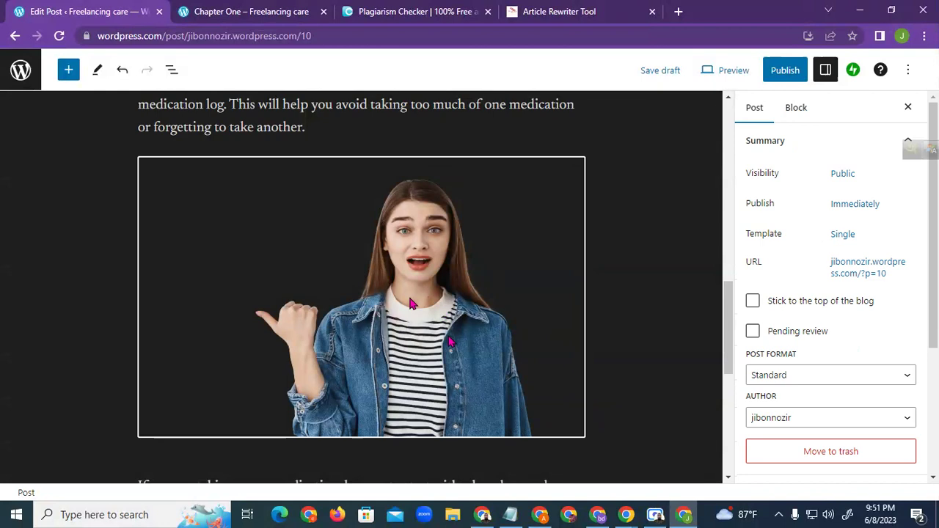
{"action": "scroll", "coordinate": [800, 359], "scroll_direction": "down", "scroll_amount": 3}
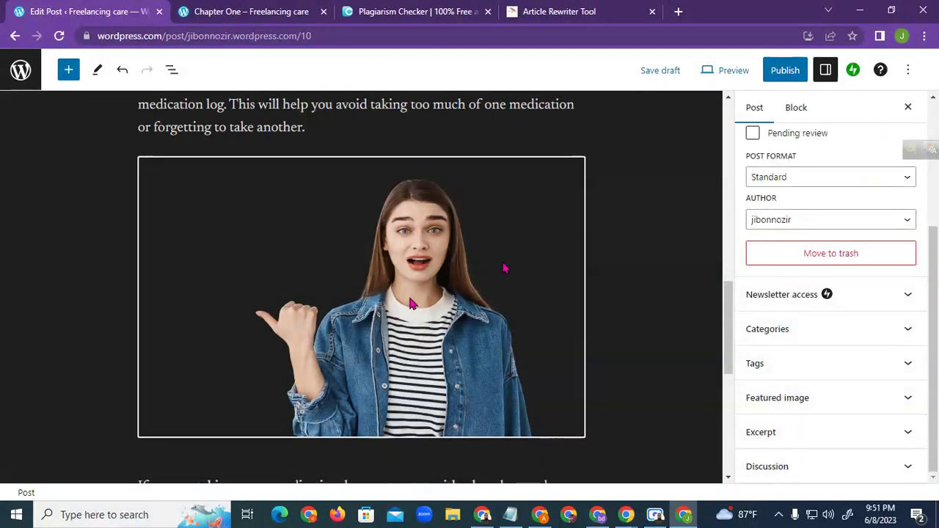
{"action": "scroll", "coordinate": [538, 300], "scroll_direction": "up", "scroll_amount": 3}
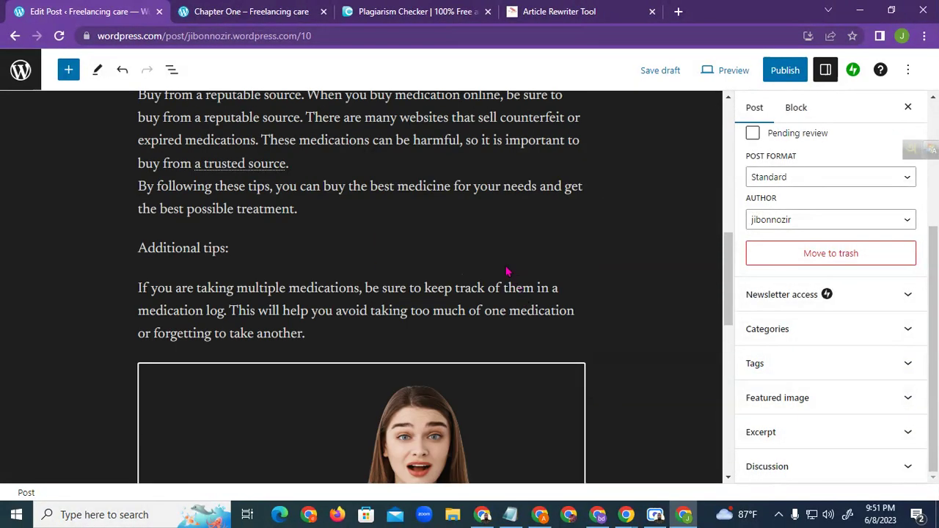
{"action": "scroll", "coordinate": [572, 269], "scroll_direction": "down", "scroll_amount": 2}
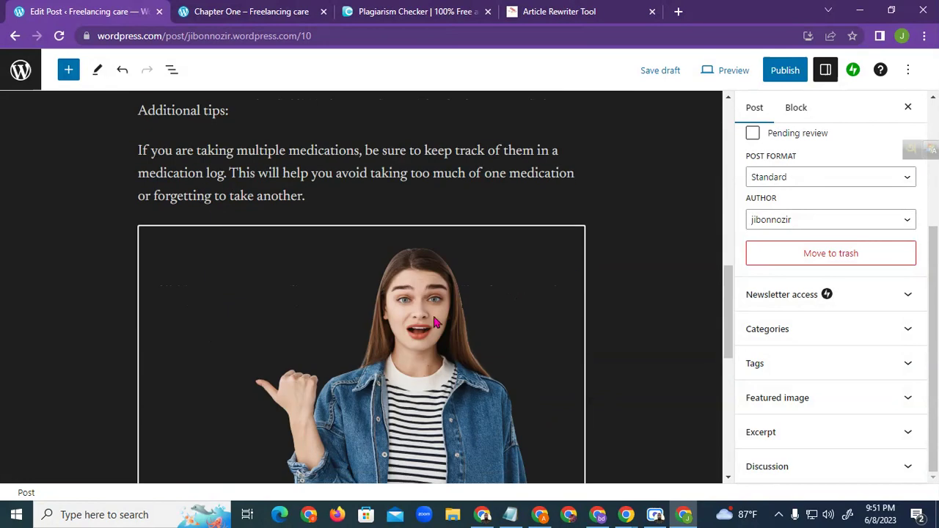
{"action": "left_click", "coordinate": [538, 156]}
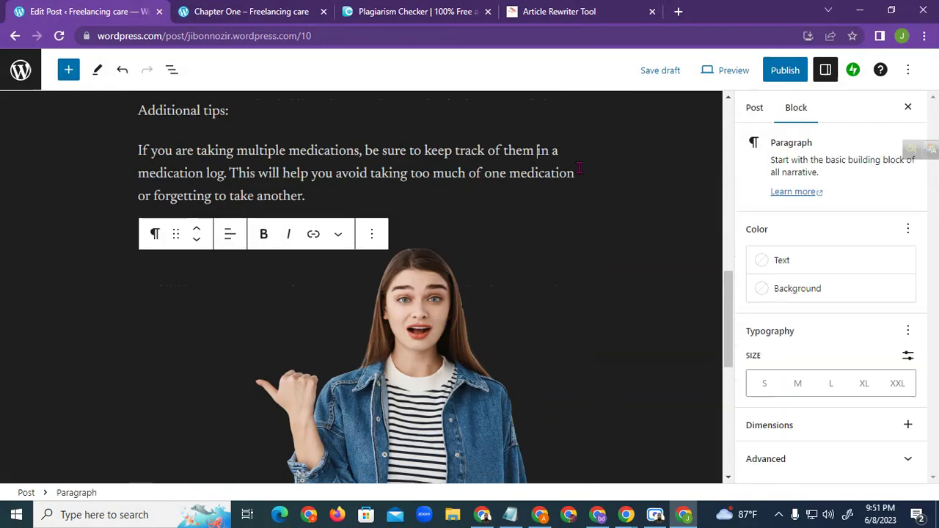
{"action": "left_click", "coordinate": [397, 358]}
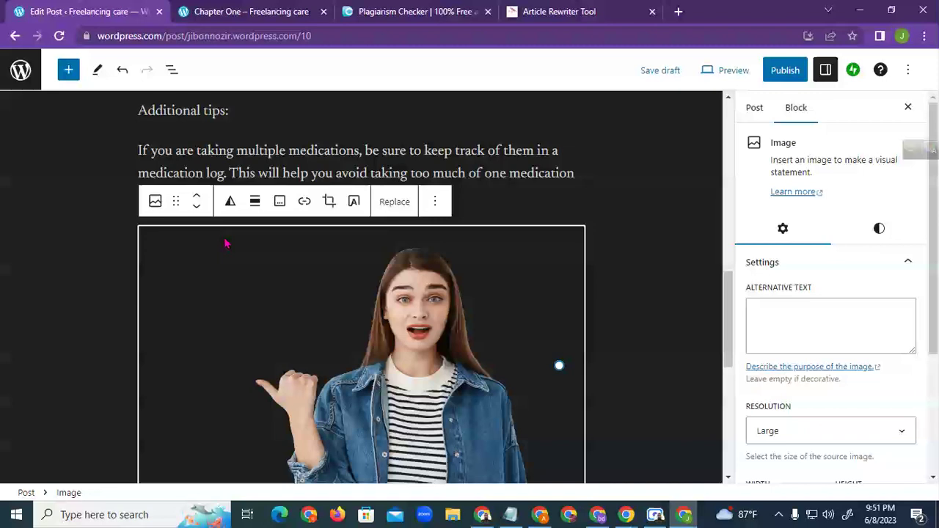
{"action": "left_click", "coordinate": [486, 150]}
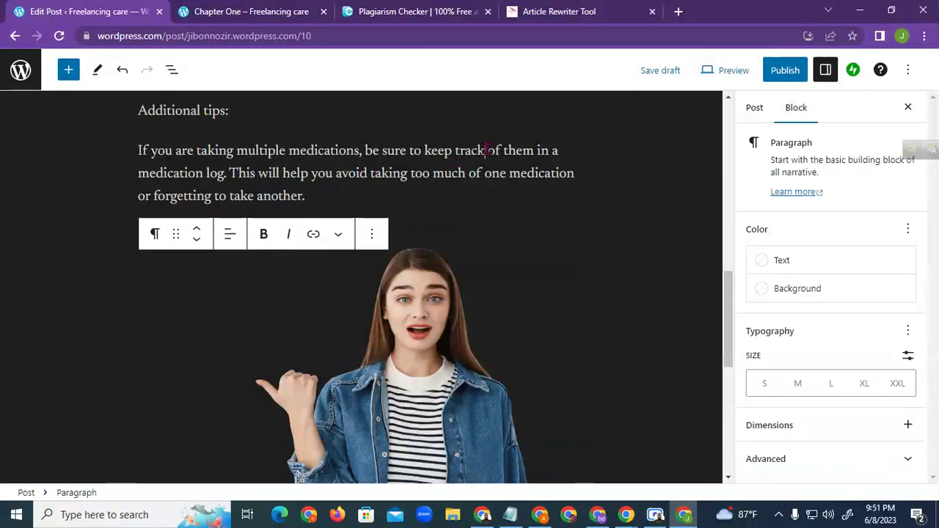
{"action": "left_click", "coordinate": [407, 315]}
{"action": "left_click", "coordinate": [409, 150]}
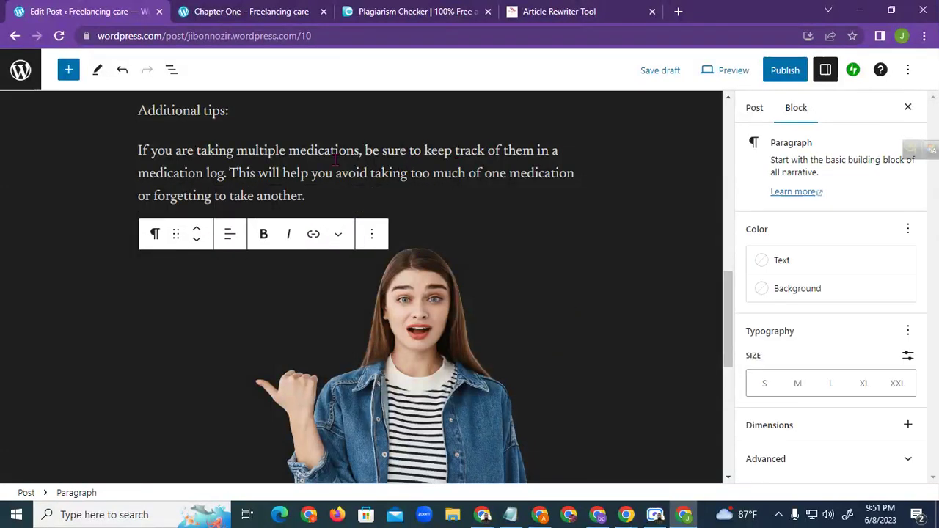
{"action": "scroll", "coordinate": [429, 348], "scroll_direction": "down", "scroll_amount": 2}
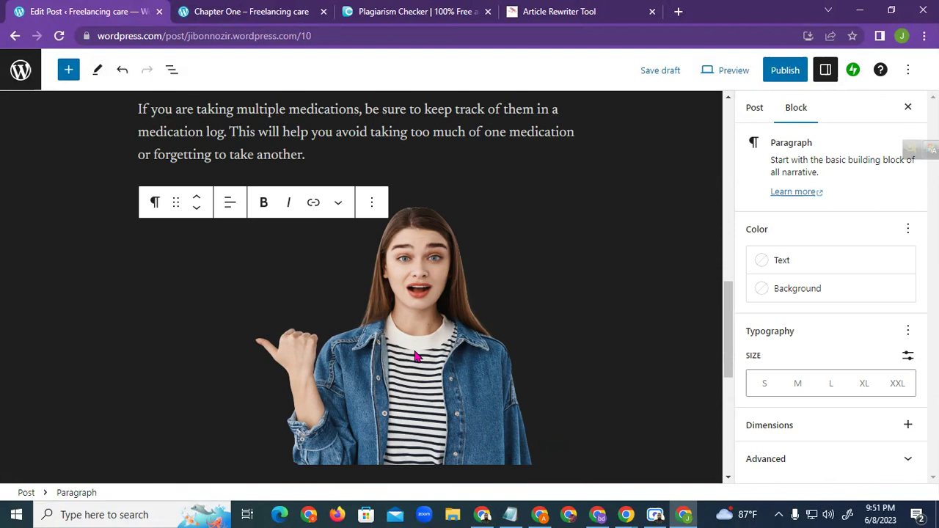
{"action": "scroll", "coordinate": [470, 321], "scroll_direction": "down", "scroll_amount": 1}
{"action": "left_click", "coordinate": [430, 267]}
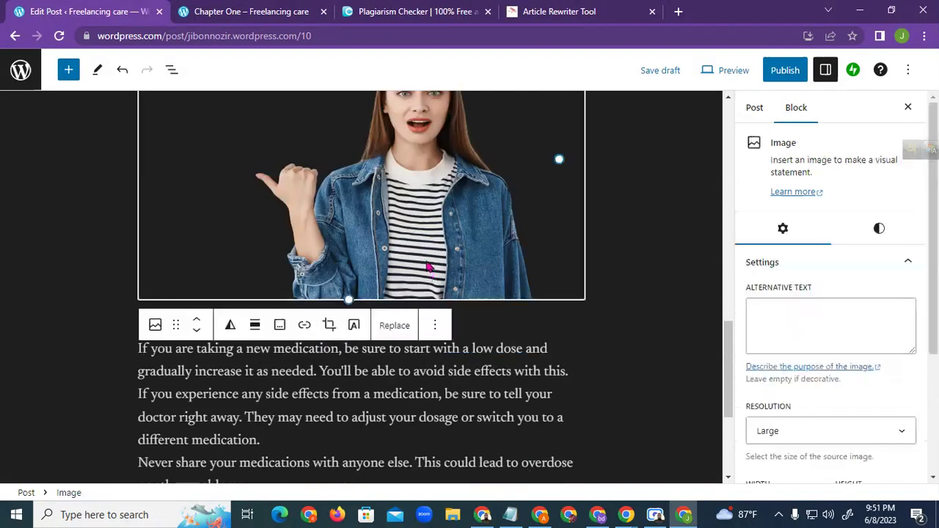
{"action": "scroll", "coordinate": [463, 348], "scroll_direction": "up", "scroll_amount": 1}
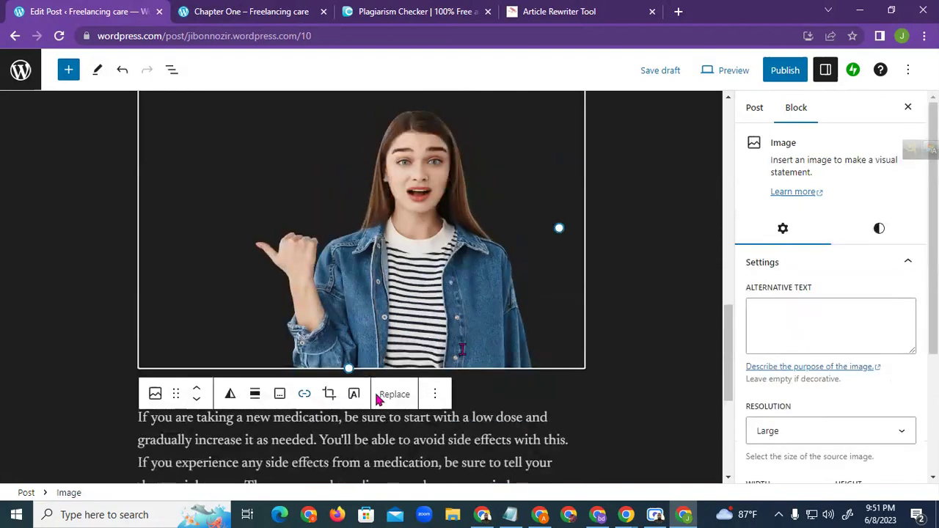
{"action": "left_click", "coordinate": [646, 232]}
{"action": "scroll", "coordinate": [418, 312], "scroll_direction": "up", "scroll_amount": 5}
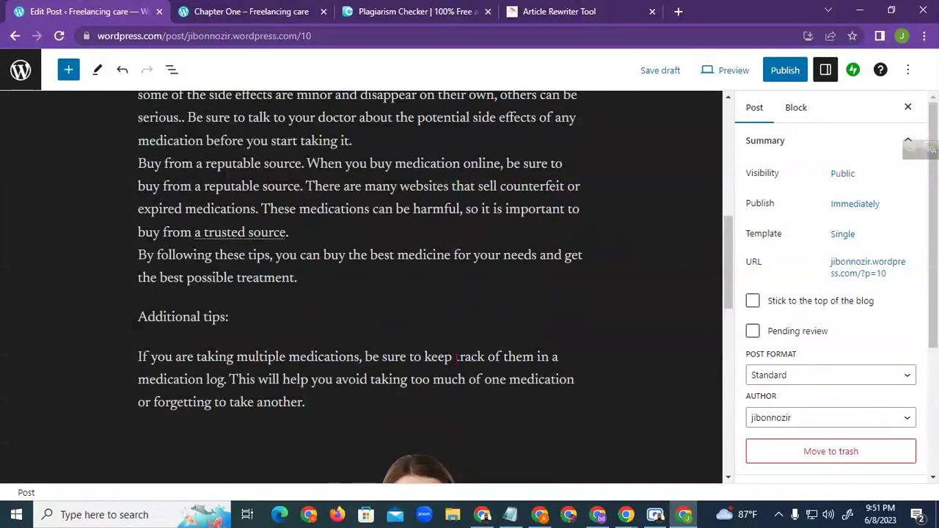
Publish 'Buying the Best Medicine in 2023' and open the post from the confirmation message
{"action": "left_click", "coordinate": [785, 69]}
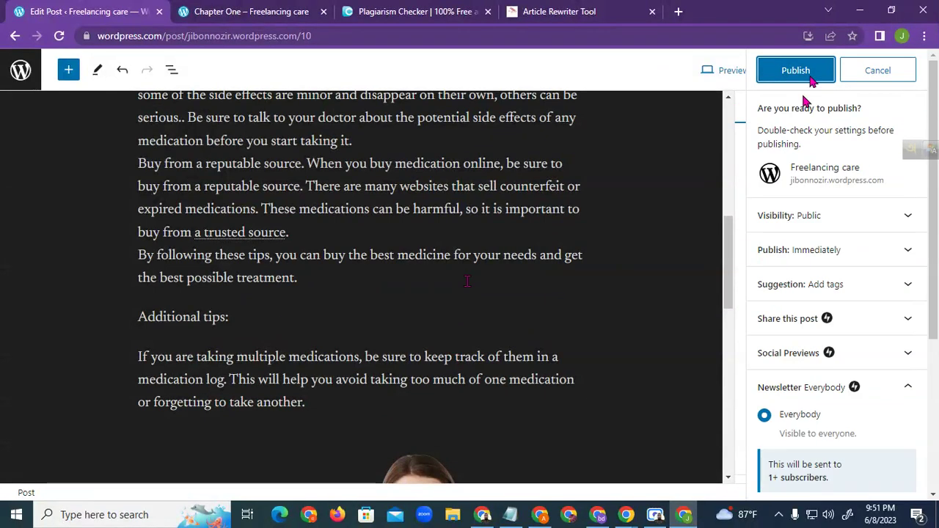
{"action": "left_click", "coordinate": [806, 78]}
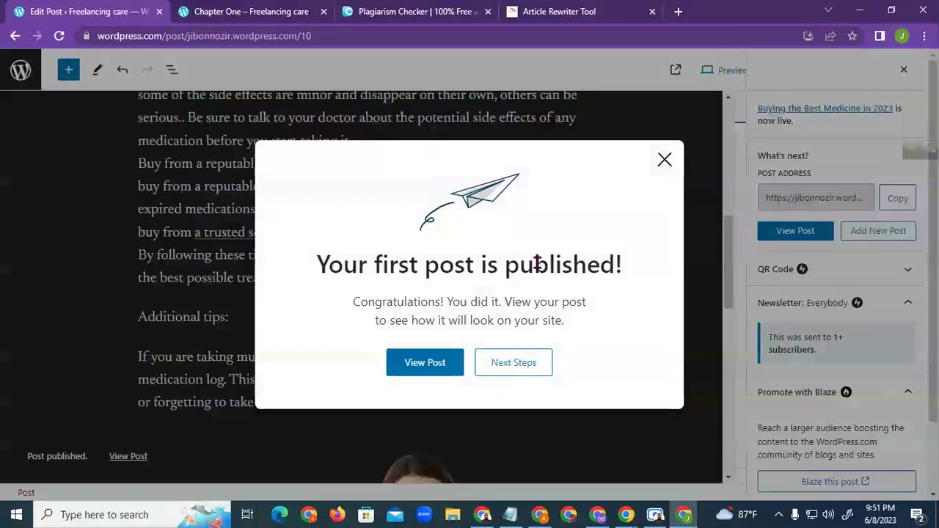
{"action": "left_click_drag", "start_coordinate": [328, 266], "coordinate": [612, 274]}
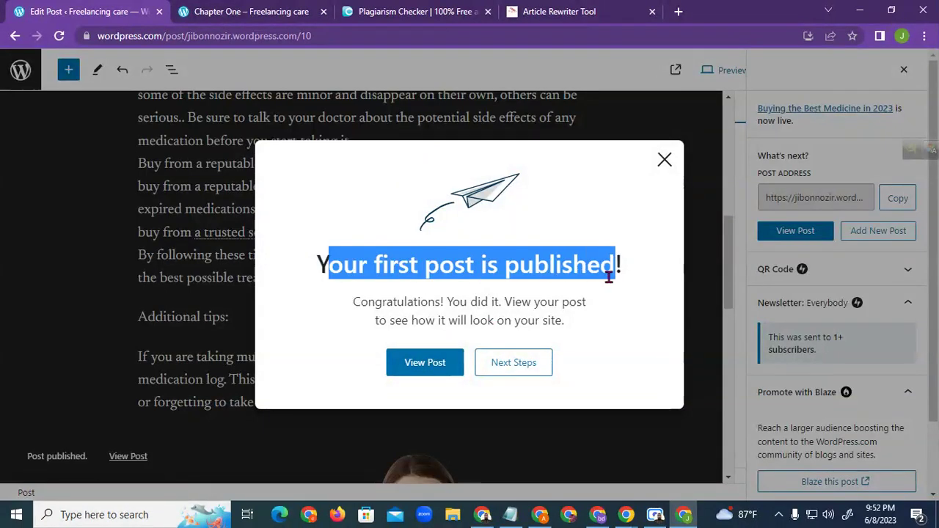
{"action": "left_click", "coordinate": [430, 369]}
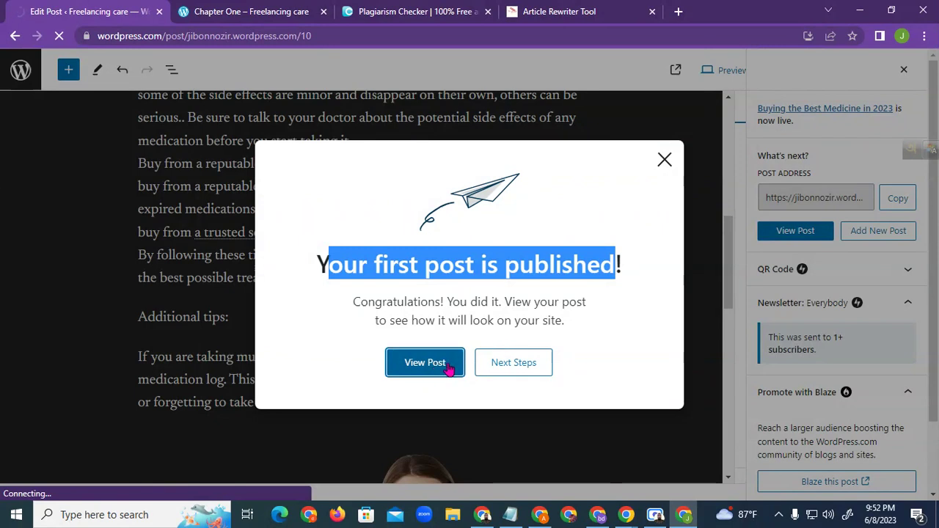
{"action": "right_click", "coordinate": [425, 367]}
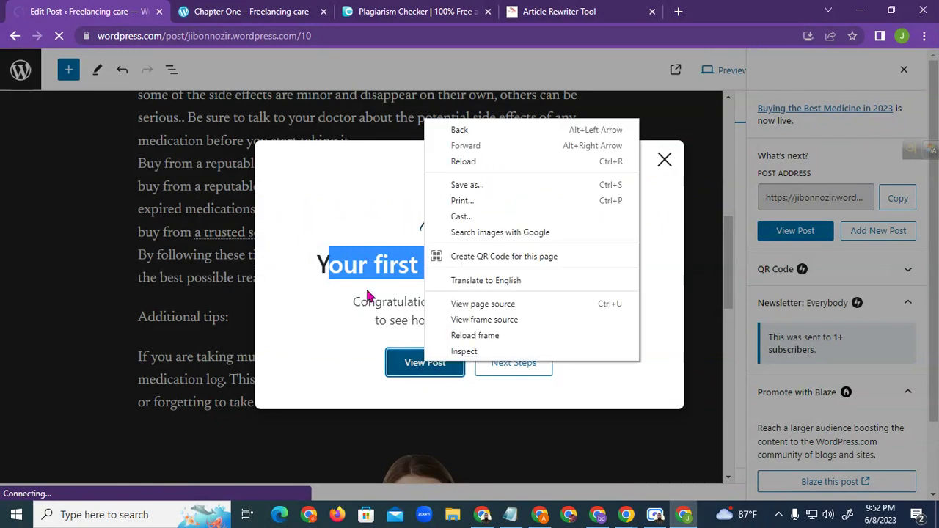
{"action": "left_click", "coordinate": [354, 201]}
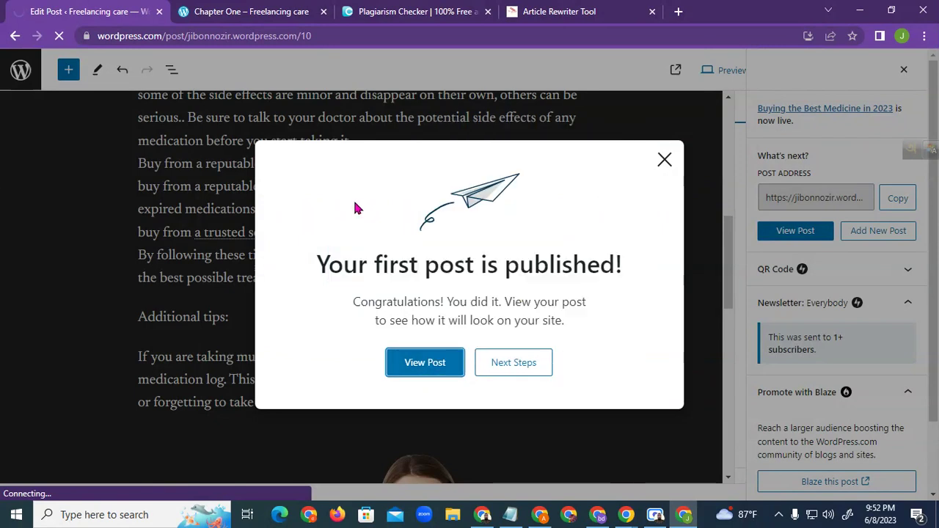
View the live post page and scroll through its title, opening paragraphs, links and images
{"action": "left_click", "coordinate": [463, 355]}
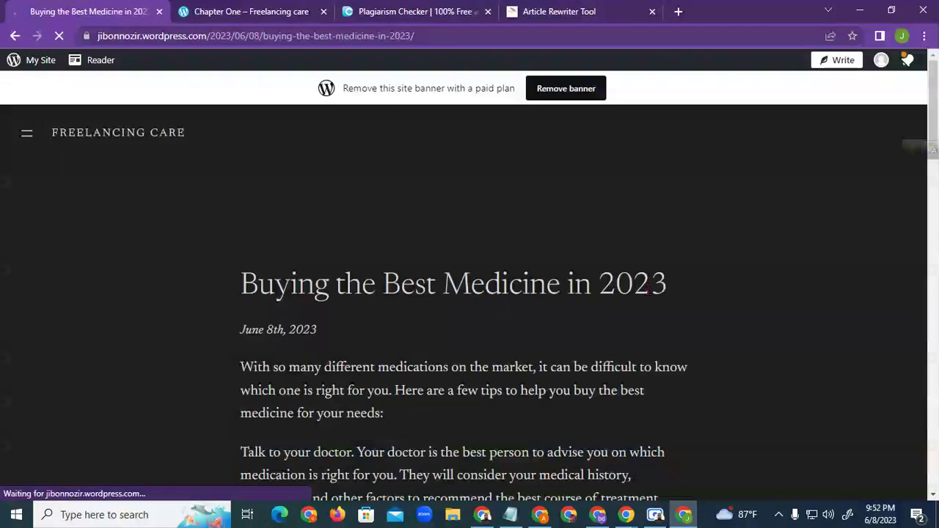
{"action": "scroll", "coordinate": [314, 252], "scroll_direction": "down", "scroll_amount": 2}
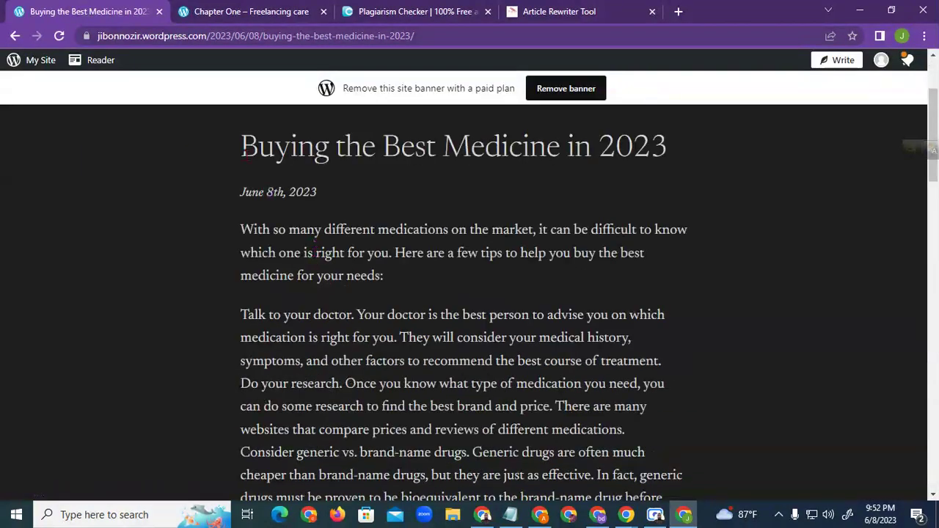
{"action": "left_click_drag", "start_coordinate": [240, 156], "coordinate": [598, 158]}
{"action": "left_click_drag", "start_coordinate": [241, 224], "coordinate": [527, 384]}
{"action": "scroll", "coordinate": [600, 331], "scroll_direction": "down", "scroll_amount": 10}
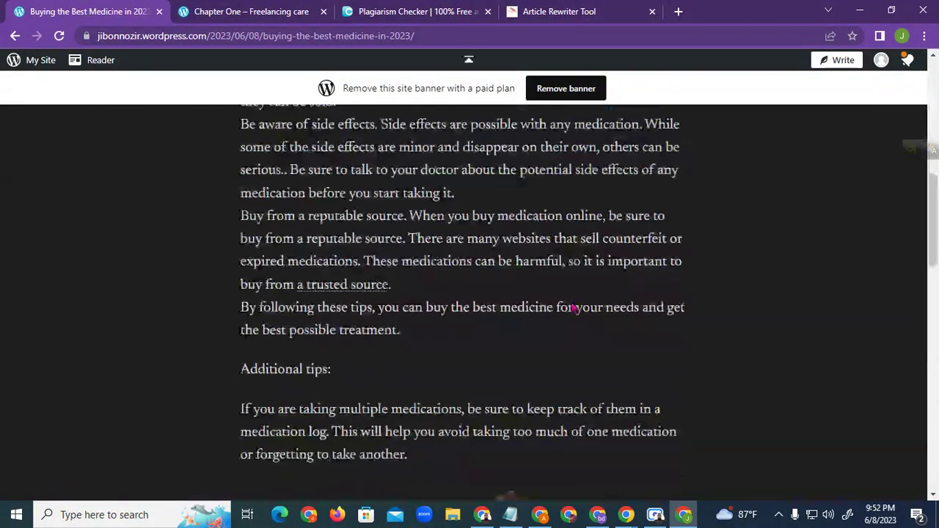
{"action": "scroll", "coordinate": [571, 304], "scroll_direction": "down", "scroll_amount": 3}
{"action": "scroll", "coordinate": [565, 295], "scroll_direction": "down", "scroll_amount": 1}
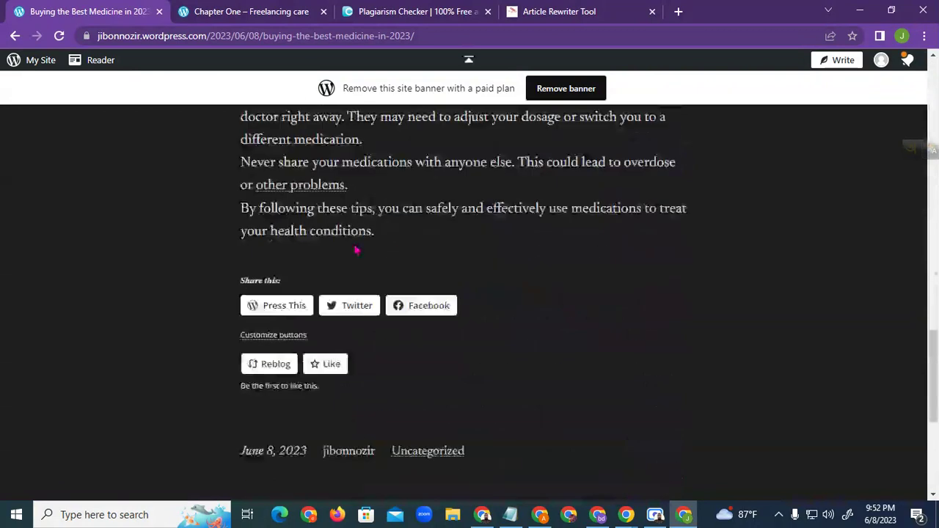
{"action": "scroll", "coordinate": [321, 195], "scroll_direction": "up", "scroll_amount": 10}
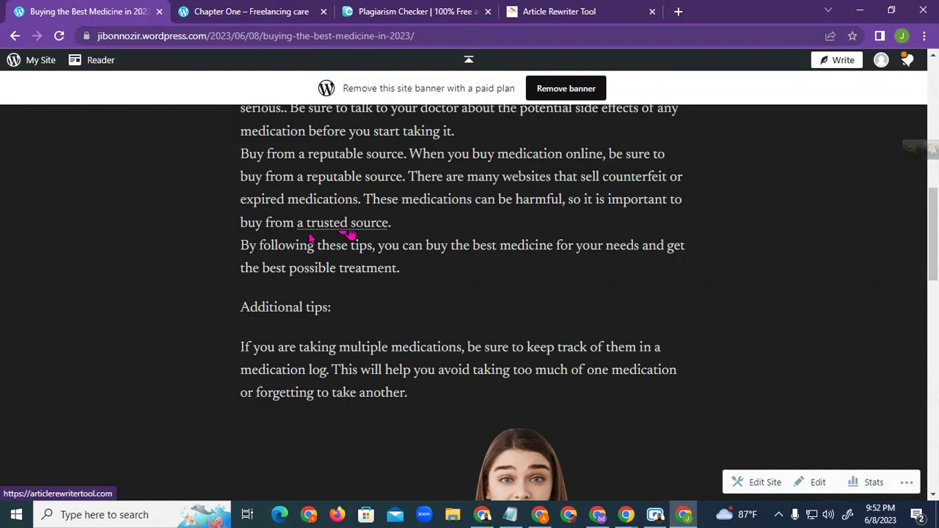
{"action": "scroll", "coordinate": [344, 234], "scroll_direction": "down", "scroll_amount": 6}
{"action": "scroll", "coordinate": [360, 236], "scroll_direction": "down", "scroll_amount": 3}
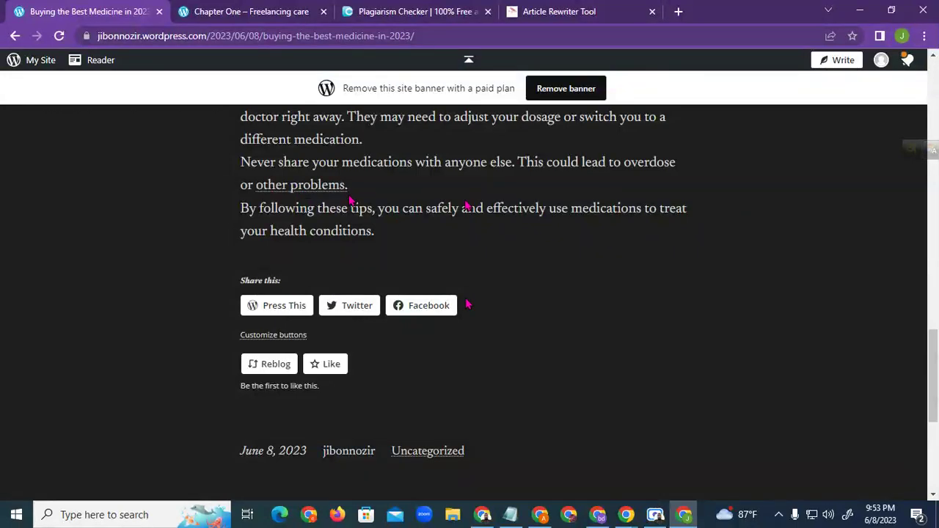
{"action": "scroll", "coordinate": [459, 242], "scroll_direction": "up", "scroll_amount": 4}
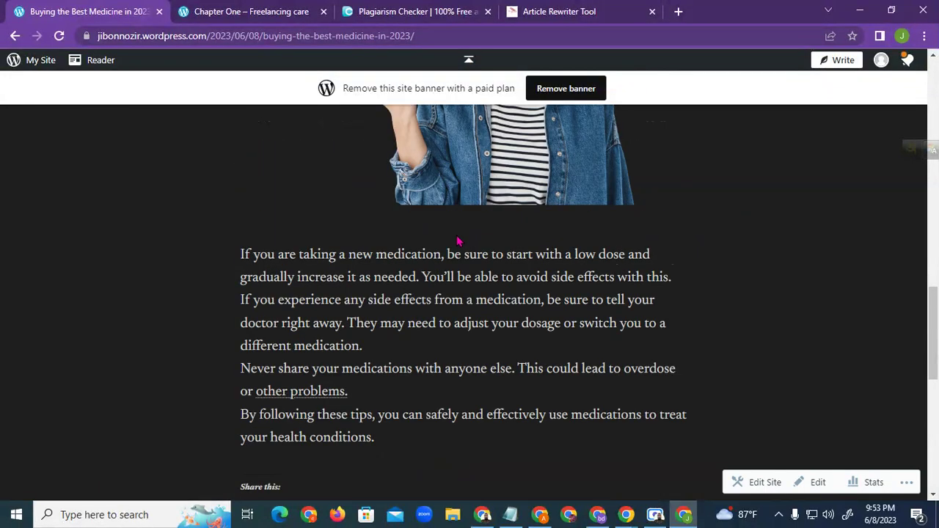
{"action": "scroll", "coordinate": [457, 242], "scroll_direction": "up", "scroll_amount": 6}
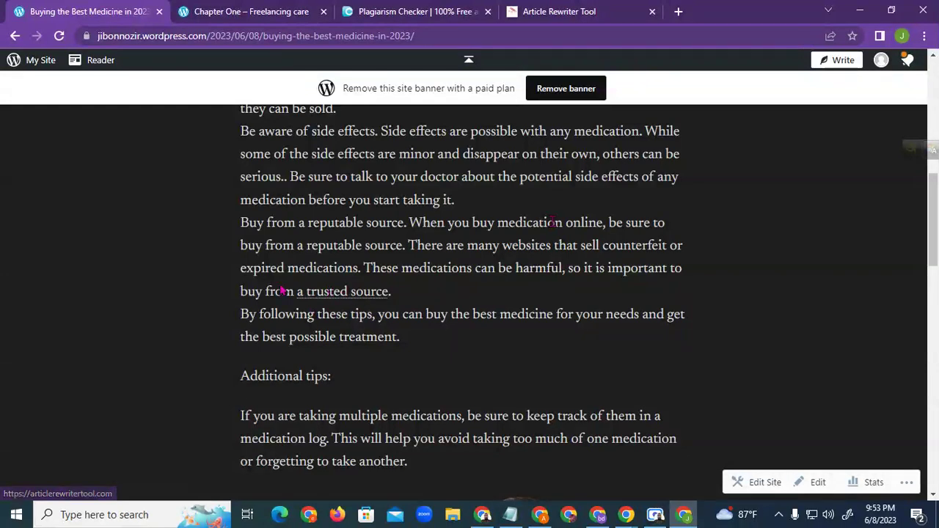
Highlight passages on the live post, including 'a trusted source', 'These medications' and 'disappear'
{"action": "left_click_drag", "start_coordinate": [284, 270], "coordinate": [406, 299]}
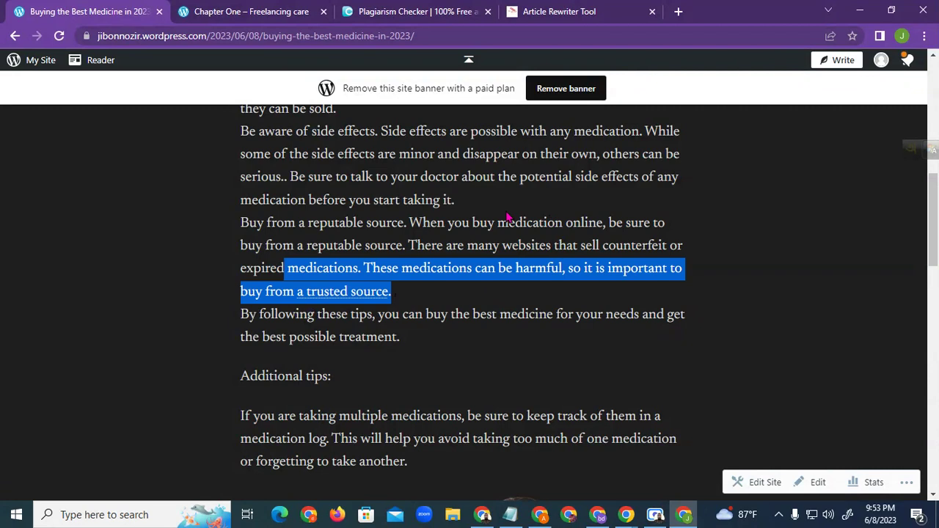
{"action": "left_click", "coordinate": [398, 252]}
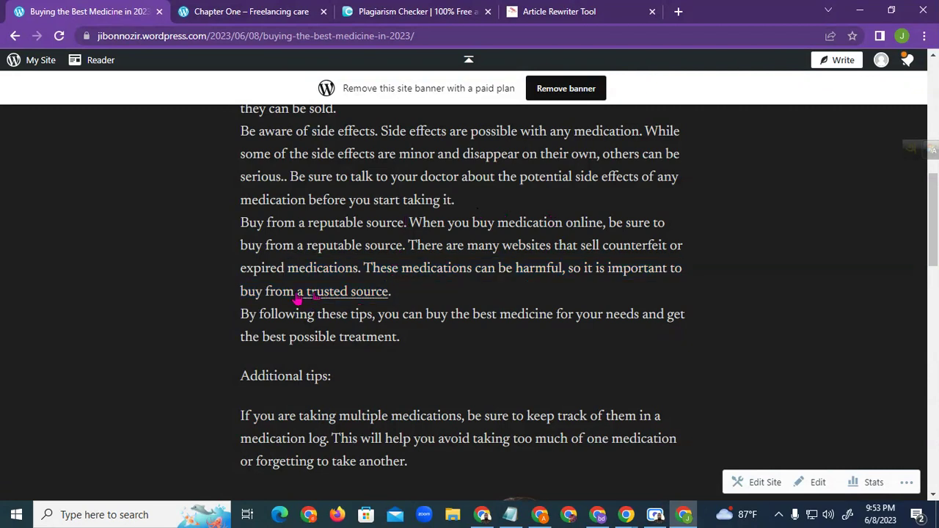
{"action": "left_click_drag", "start_coordinate": [266, 292], "coordinate": [472, 268]}
{"action": "left_click", "coordinate": [380, 298]}
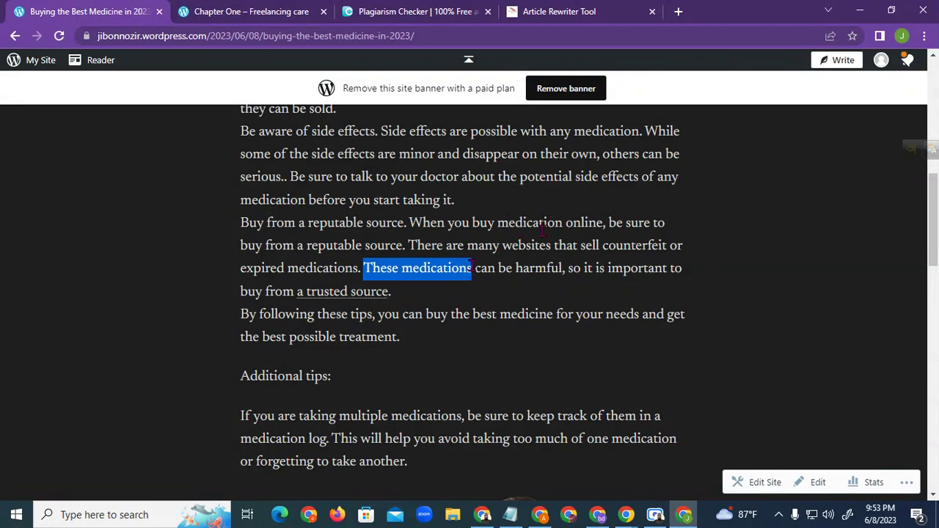
{"action": "left_click", "coordinate": [369, 267]}
{"action": "left_click_drag", "start_coordinate": [366, 267], "coordinate": [470, 271]}
{"action": "left_click_drag", "start_coordinate": [463, 154], "coordinate": [663, 156]}
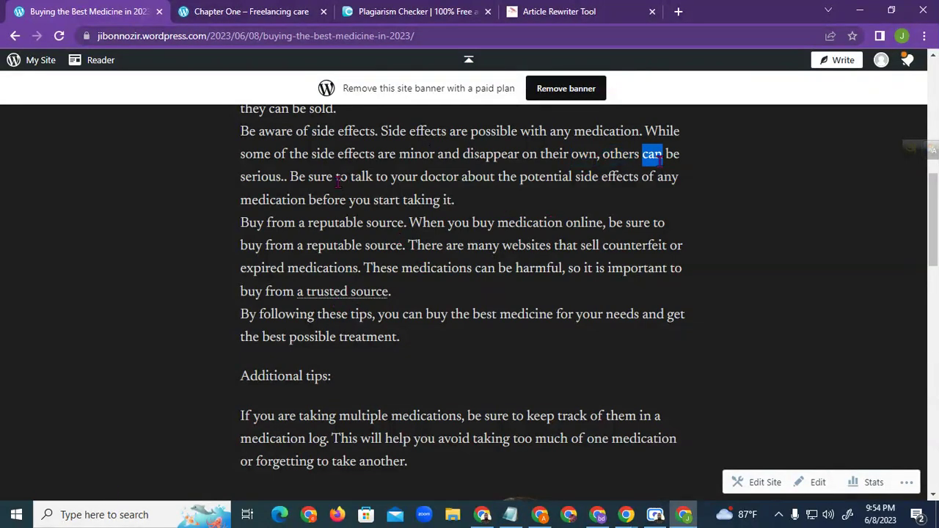
{"action": "scroll", "coordinate": [342, 176], "scroll_direction": "up", "scroll_amount": 1}
Copy the post's /2023/06/08/buying-the-best-medicine-in-2023/ address from the address bar
{"action": "left_click", "coordinate": [213, 36]}
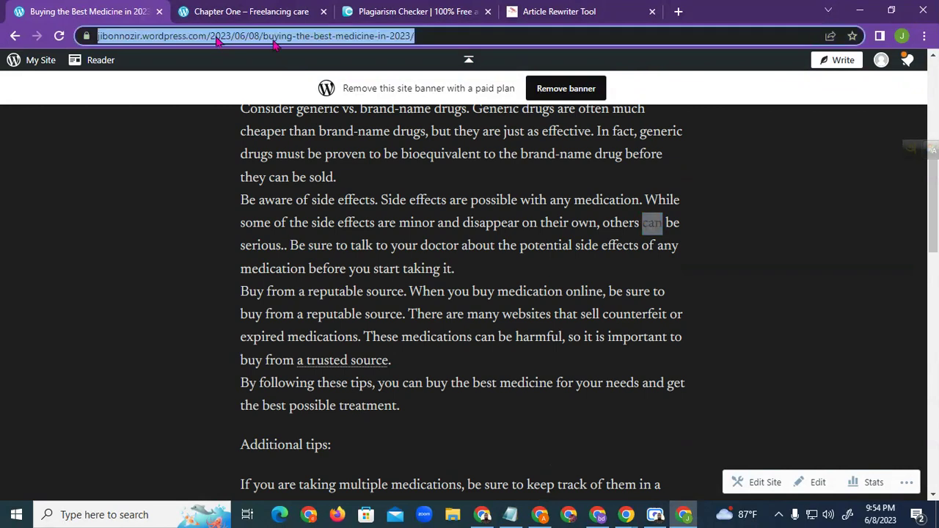
{"action": "scroll", "coordinate": [371, 55], "scroll_direction": "up", "scroll_amount": 3}
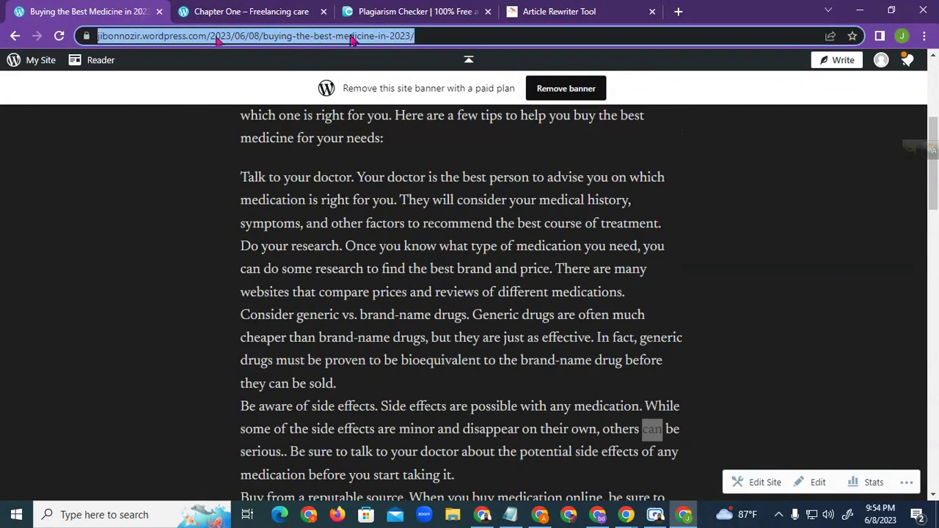
{"action": "right_click", "coordinate": [352, 41]}
{"action": "left_click", "coordinate": [440, 111]}
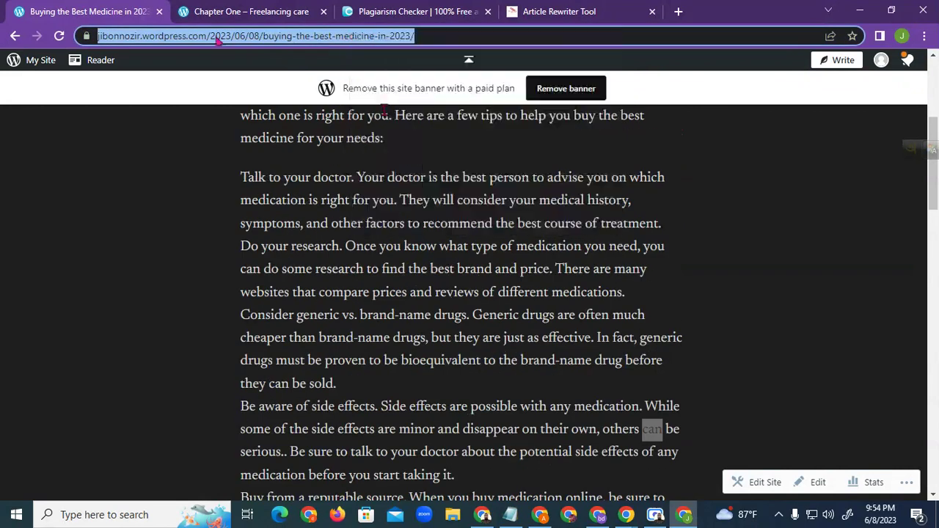
Open Google Drive's My Drive in a new tab via a 'drive' search and show the New menu
{"action": "left_click", "coordinate": [925, 36]}
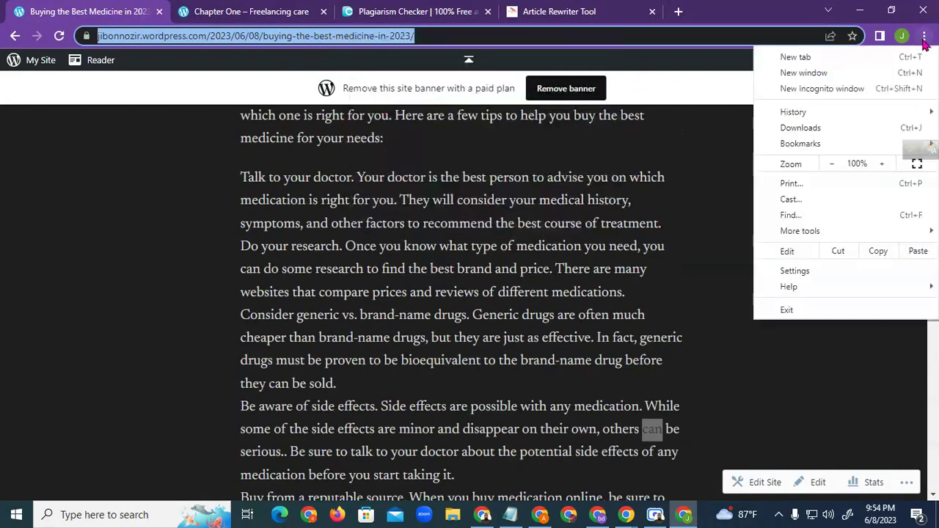
{"action": "left_click", "coordinate": [678, 11]}
{"action": "left_click", "coordinate": [678, 11]}
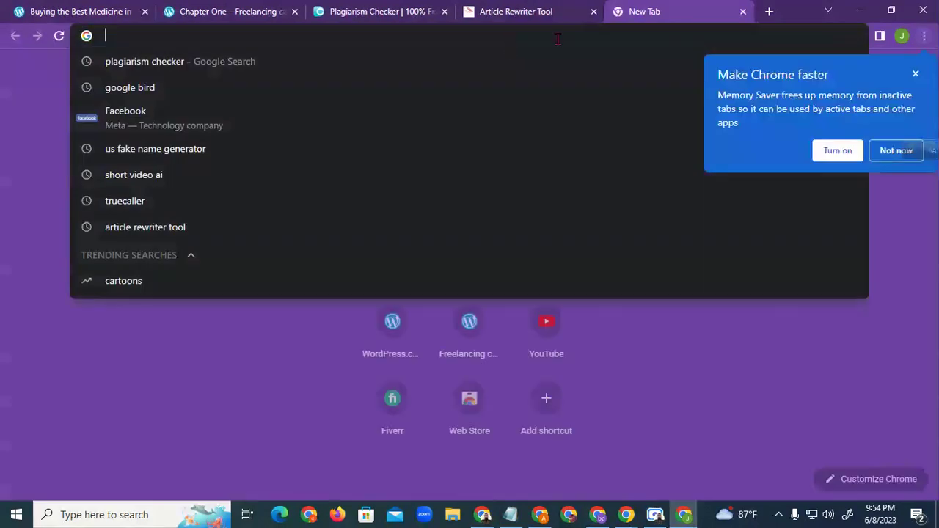
{"action": "type", "text": "dri"}
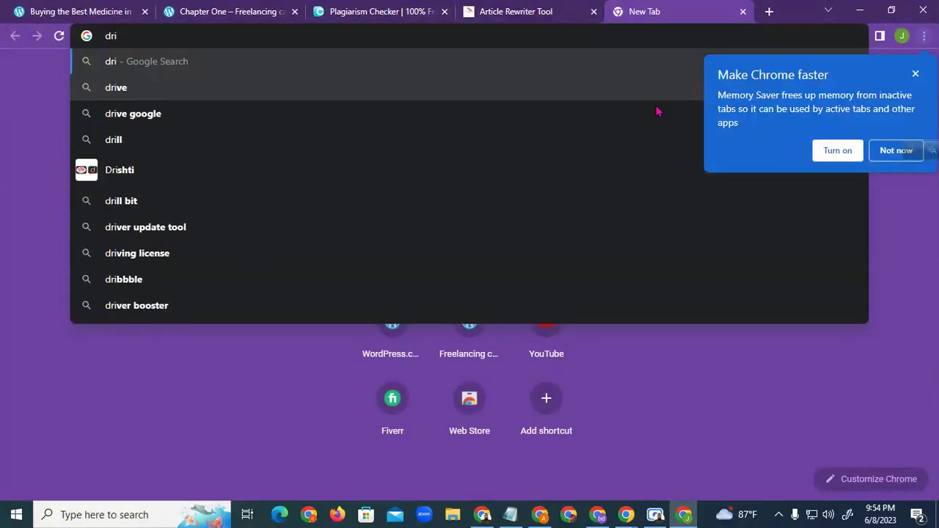
{"action": "left_click", "coordinate": [189, 94]}
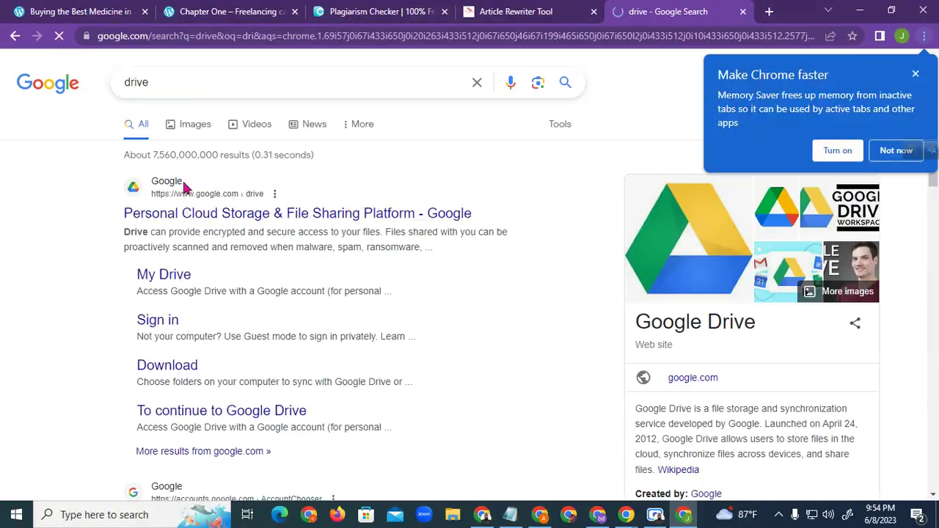
{"action": "left_click", "coordinate": [192, 213]}
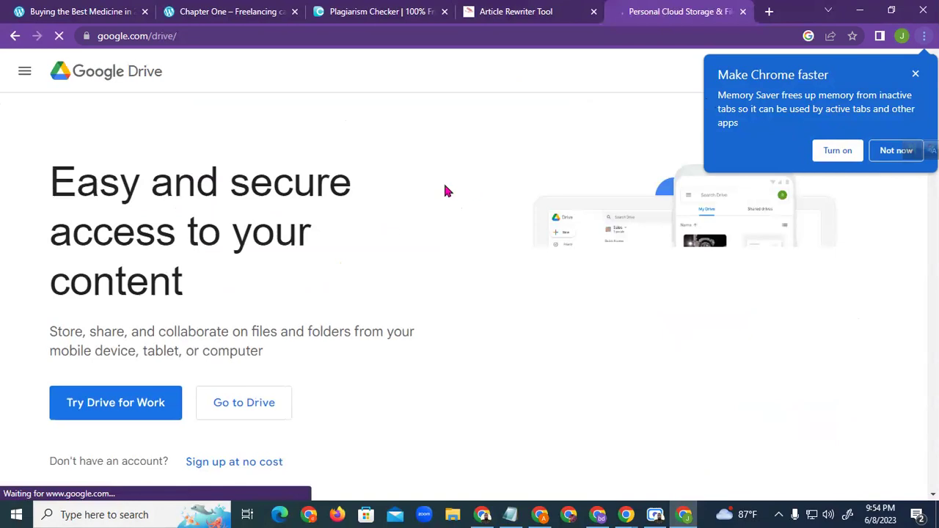
{"action": "left_click", "coordinate": [247, 408]}
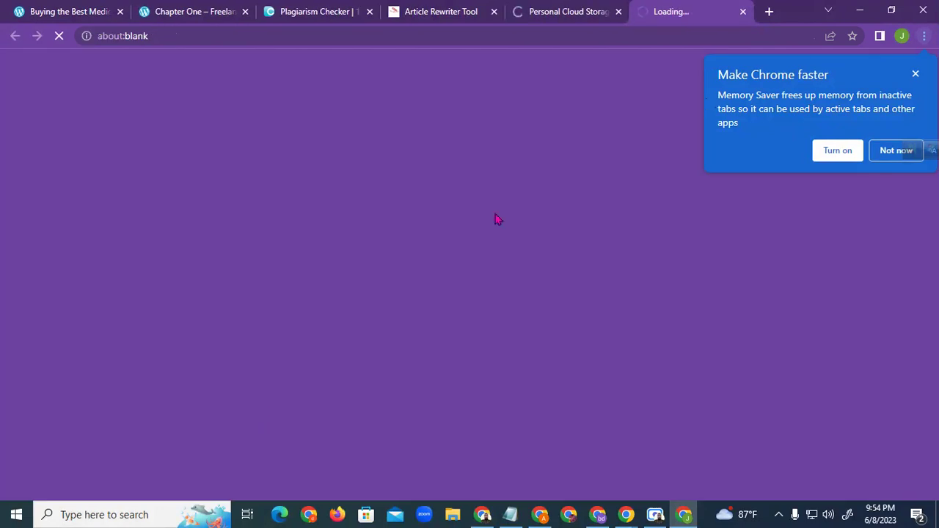
{"action": "left_click", "coordinate": [619, 12]}
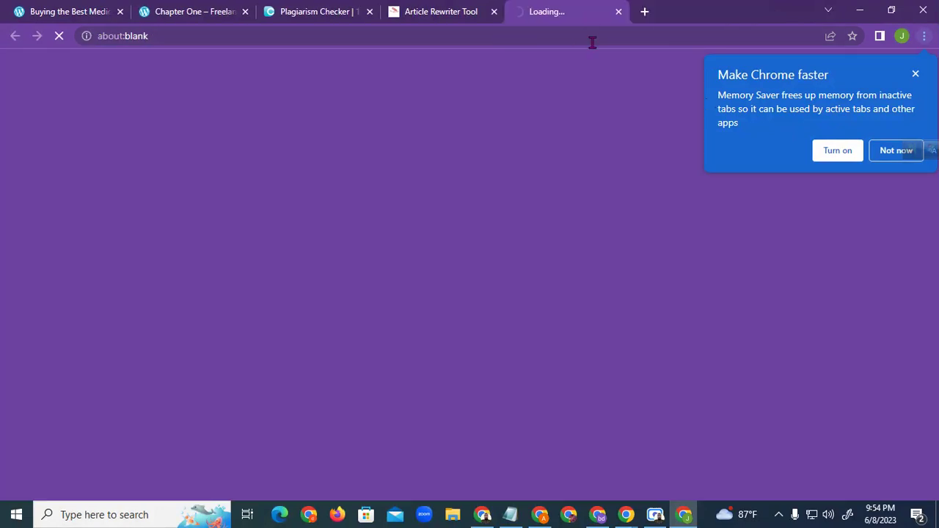
{"action": "left_click", "coordinate": [915, 74]}
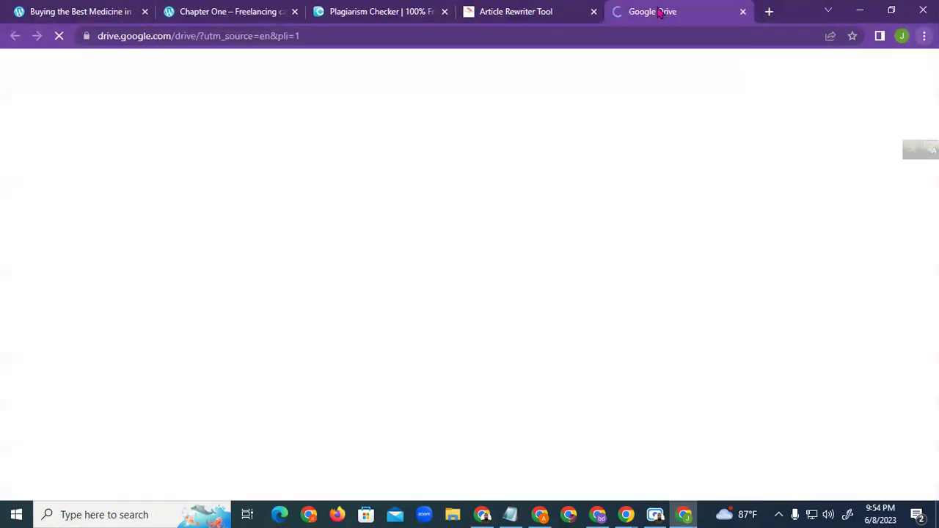
{"action": "left_click", "coordinate": [50, 121]}
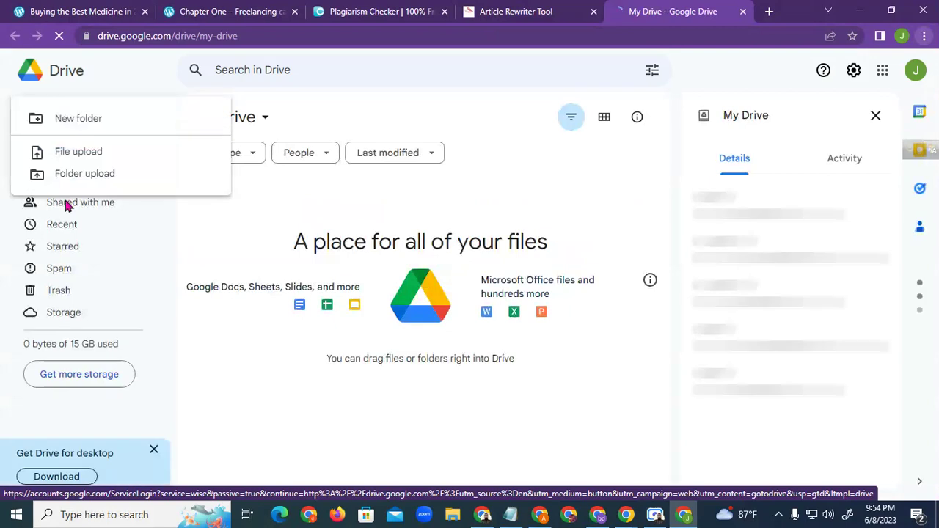
Create a blank spreadsheet with headers Website, DA, PA and Live link in A1–D1
{"action": "left_click", "coordinate": [110, 230]}
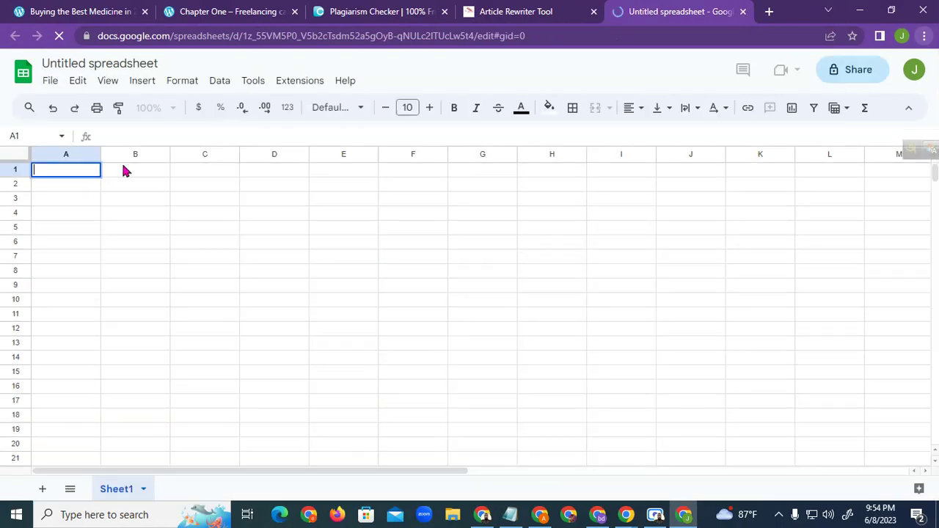
{"action": "type", "text": "W"}
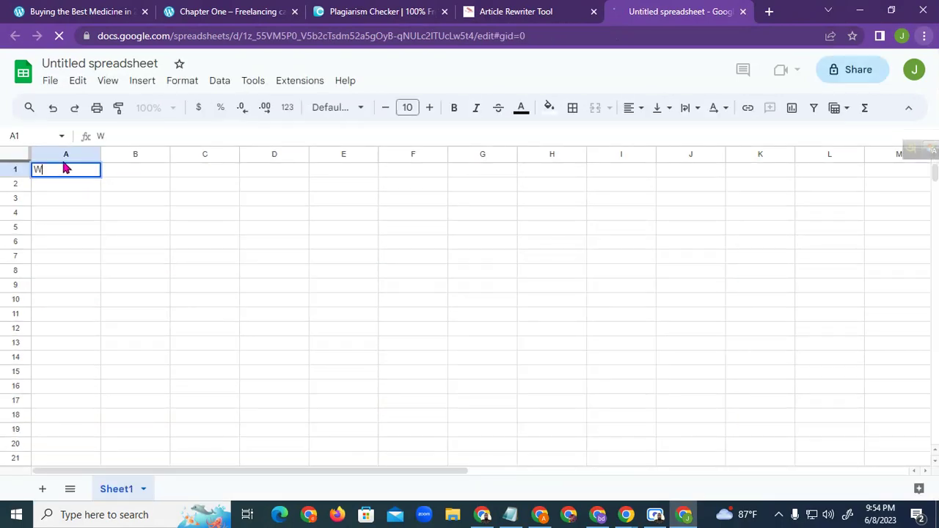
{"action": "type", "text": "ebsite"}
{"action": "double_click", "coordinate": [153, 170]}
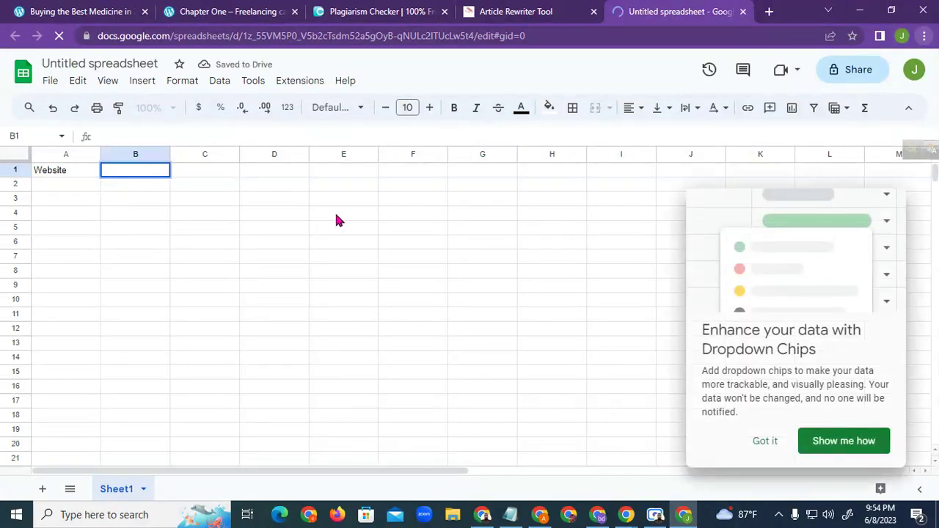
{"action": "double_click", "coordinate": [212, 169]}
{"action": "type", "text": "PA"}
{"action": "double_click", "coordinate": [143, 168]}
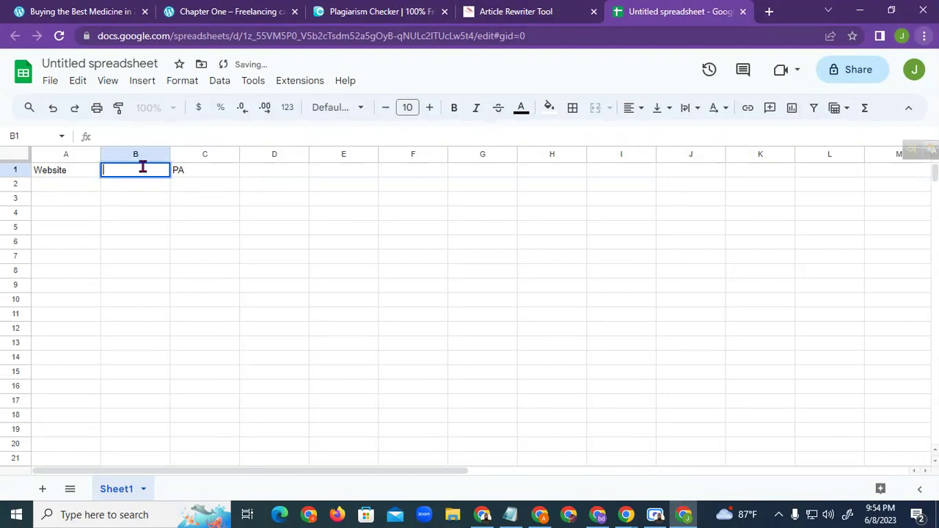
{"action": "type", "text": "DA"}
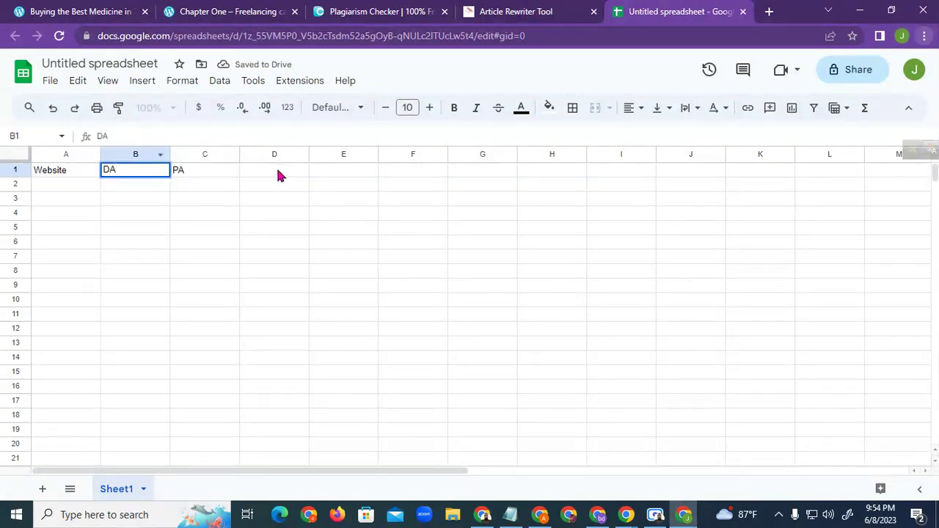
{"action": "double_click", "coordinate": [276, 168]}
{"action": "type", "text": "Live link"}
Add the 'SCreen shot link' header in E1 and paste the post's URL into D2
{"action": "left_click", "coordinate": [320, 195]}
{"action": "left_click", "coordinate": [287, 175]}
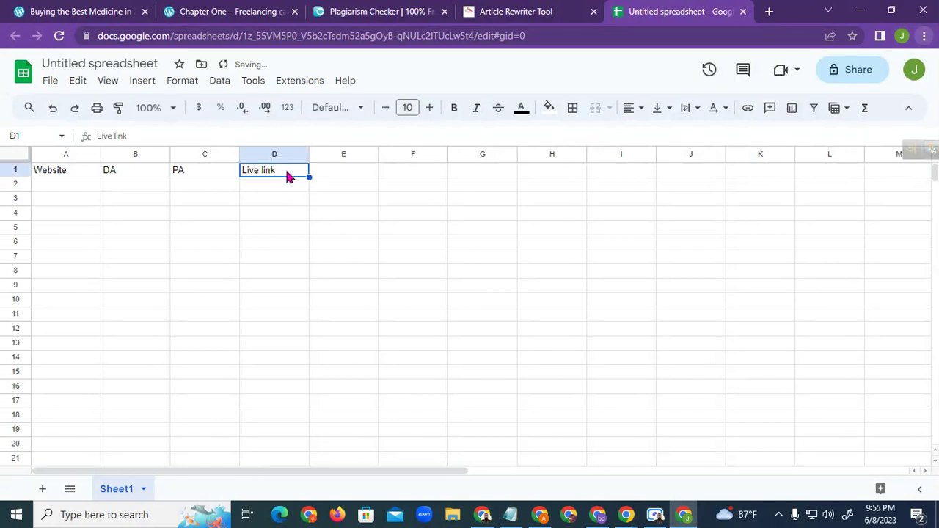
{"action": "double_click", "coordinate": [335, 170]}
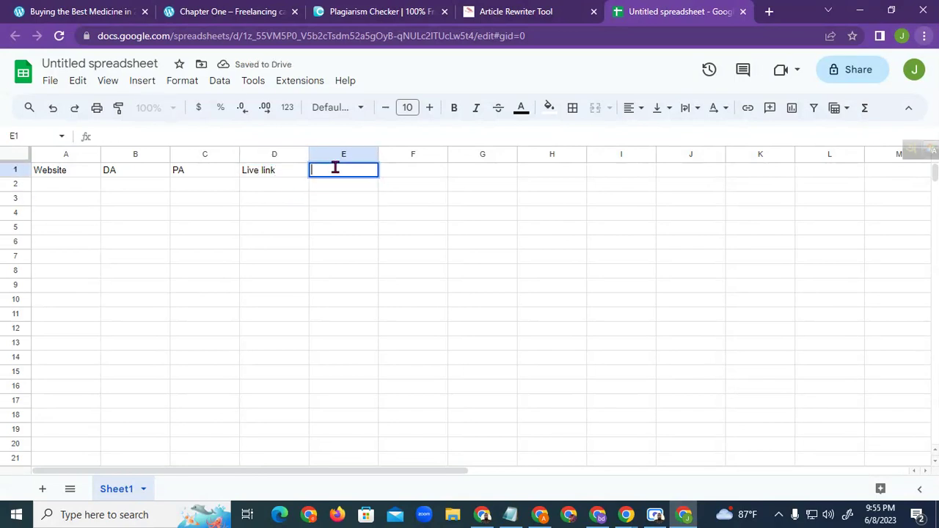
{"action": "type", "text": "SCreen"}
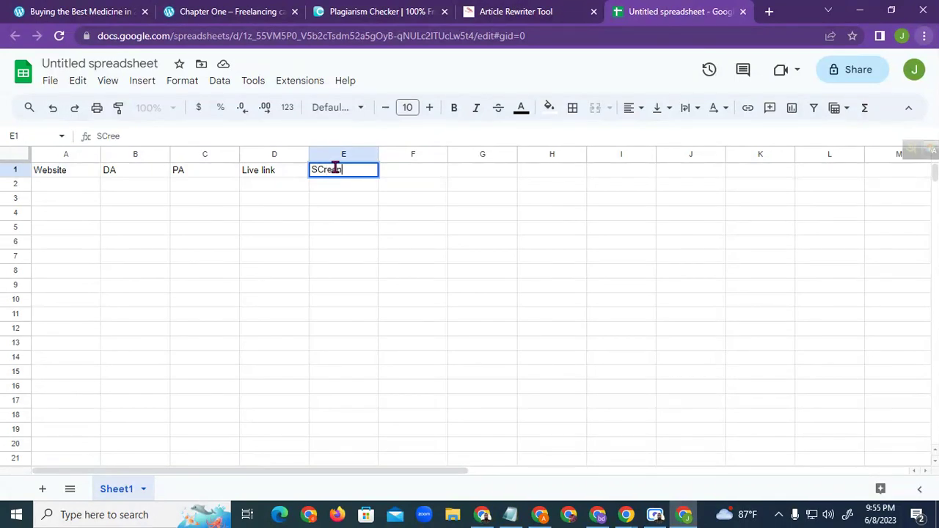
{"action": "type", "text": " shot link"}
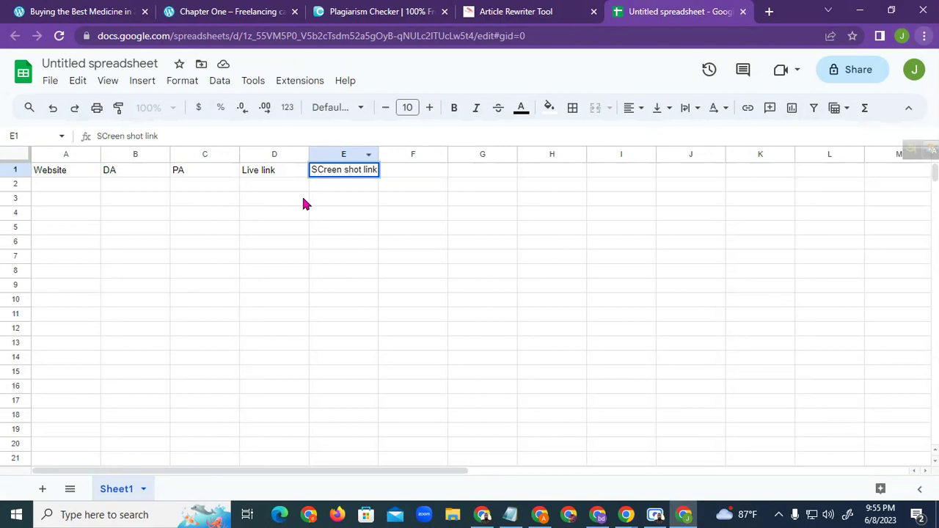
{"action": "left_click", "coordinate": [327, 236]}
{"action": "double_click", "coordinate": [274, 185]}
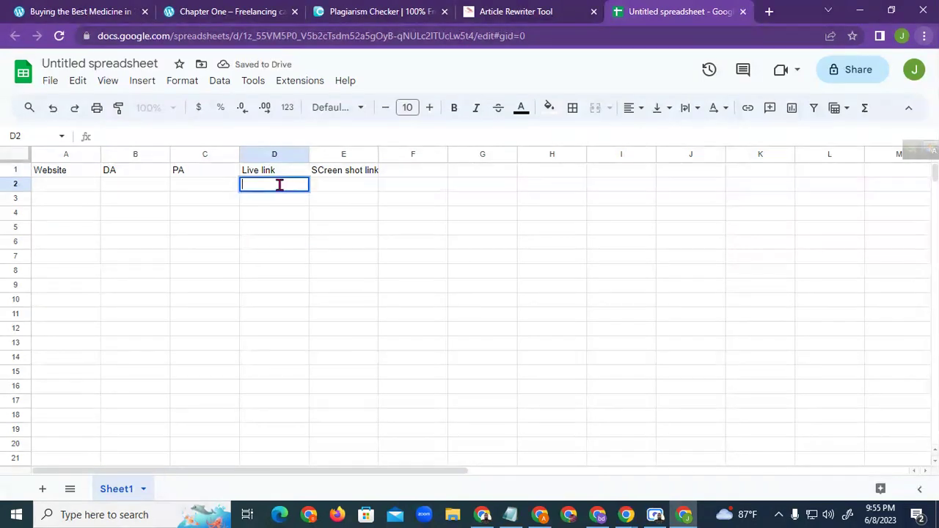
{"action": "key", "text": "ctrl+v"}
Commit the pasted link, widen column D, and enter wordpress.com in cell A2
{"action": "left_click", "coordinate": [350, 222]}
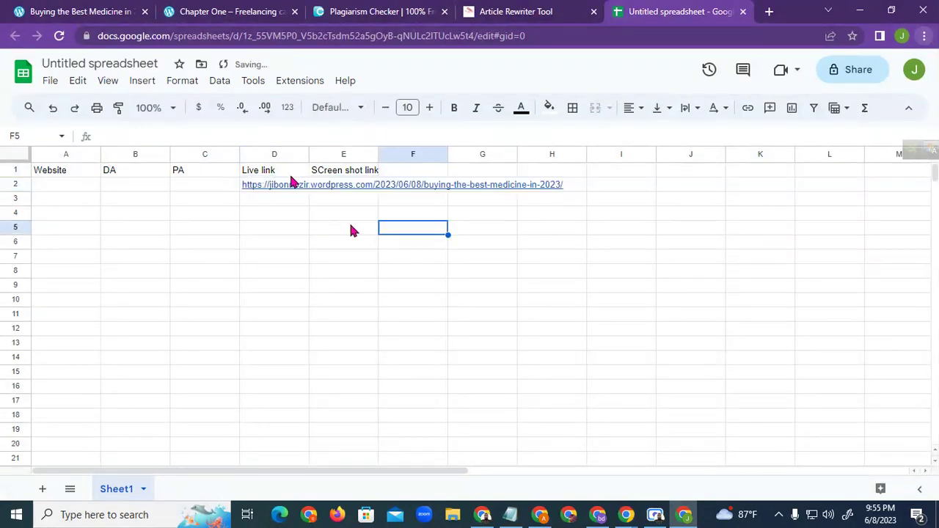
{"action": "left_click_drag", "start_coordinate": [307, 154], "coordinate": [432, 154]}
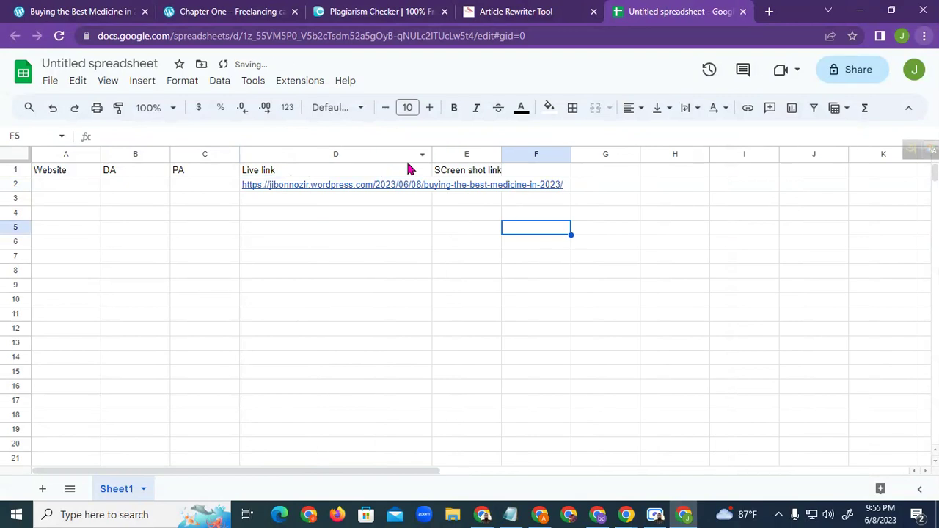
{"action": "left_click", "coordinate": [146, 174]}
{"action": "left_click", "coordinate": [146, 187]}
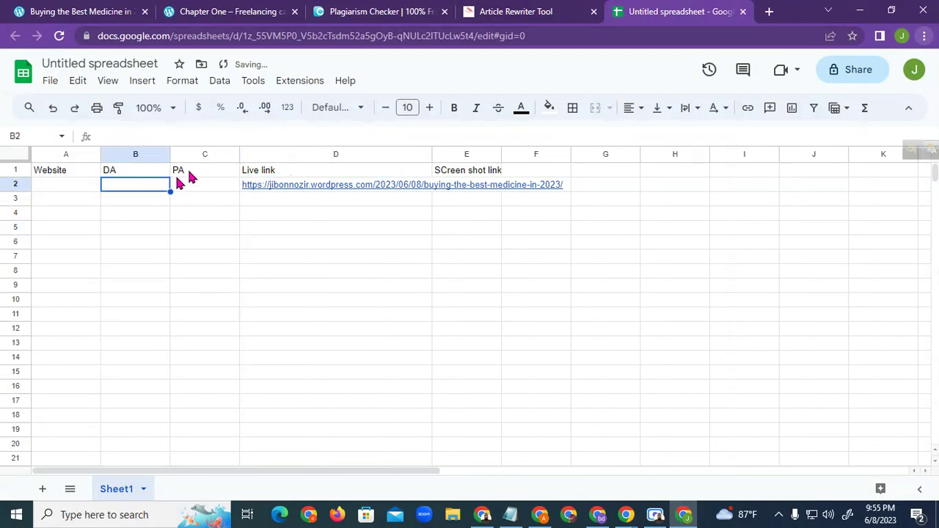
{"action": "left_click", "coordinate": [174, 196]}
{"action": "left_click", "coordinate": [71, 175]}
{"action": "left_click", "coordinate": [72, 187]}
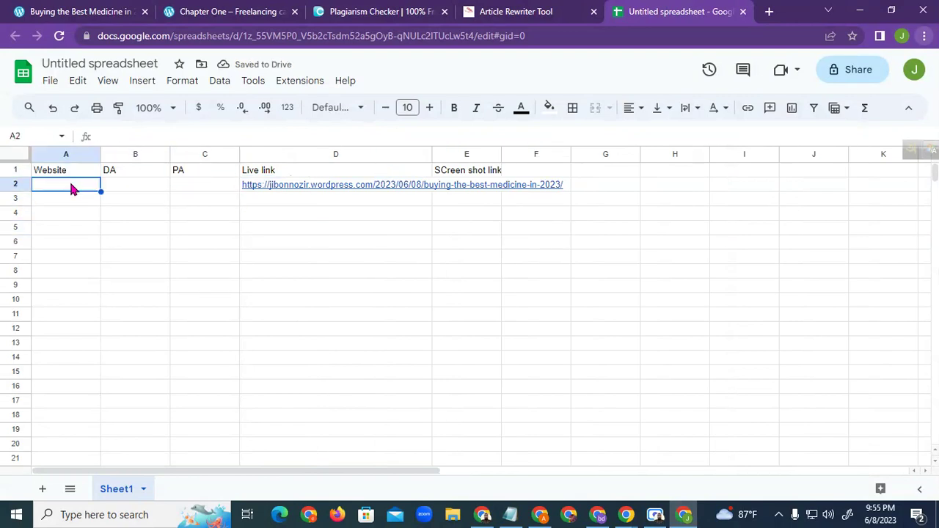
{"action": "double_click", "coordinate": [71, 185]}
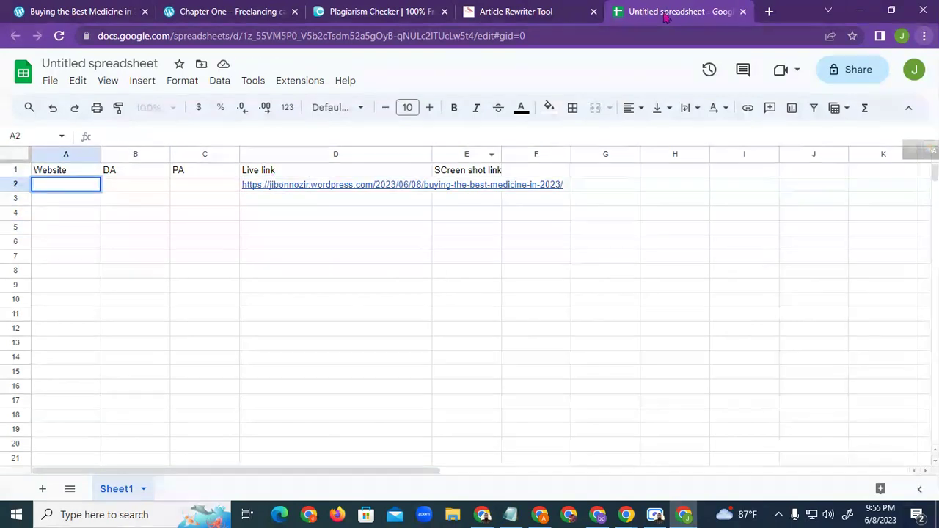
{"action": "type", "text": "wordpress"}
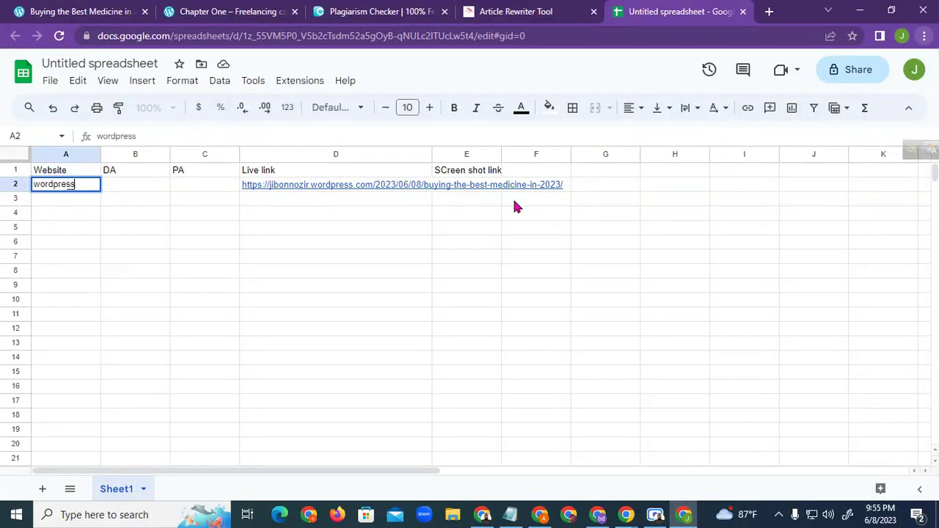
{"action": "type", "text": ".com"}
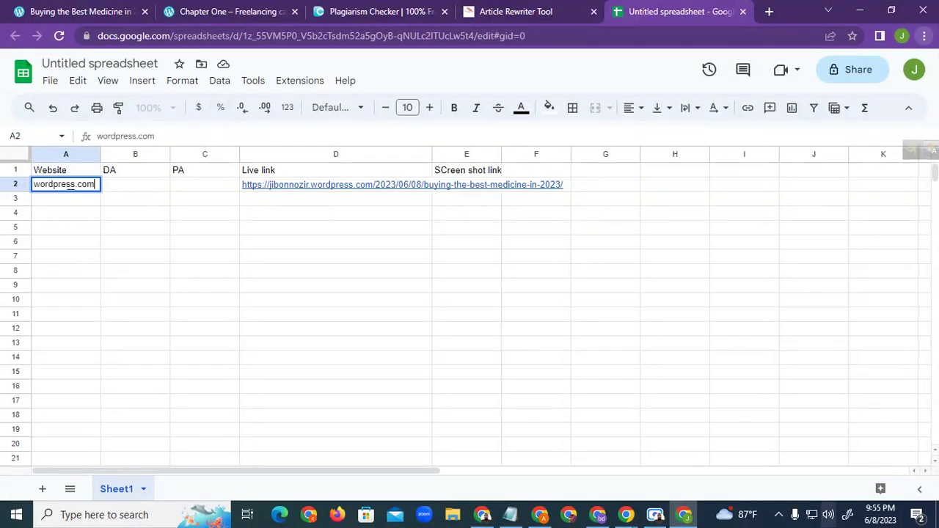
{"action": "left_click", "coordinate": [206, 283]}
Move along row 2 and start editing the empty screenshot link cell E2
{"action": "left_click", "coordinate": [137, 184]}
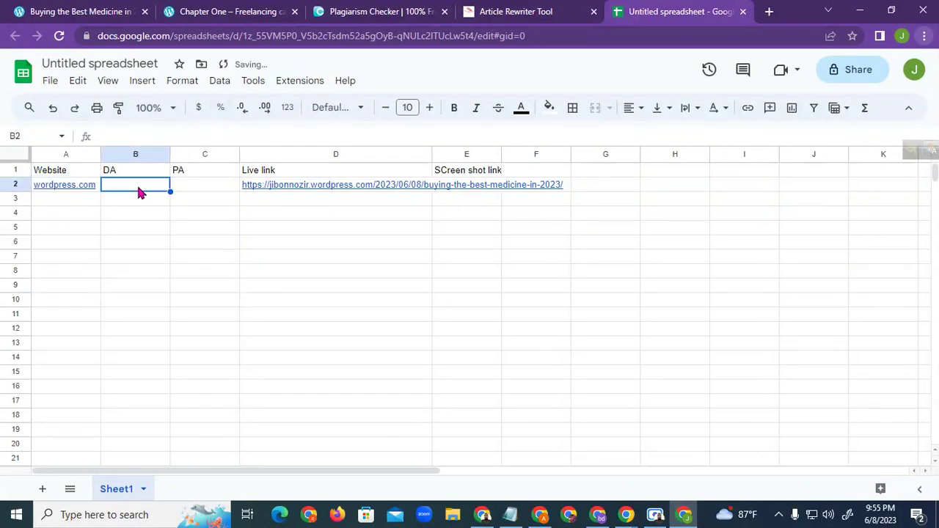
{"action": "left_click", "coordinate": [206, 186]}
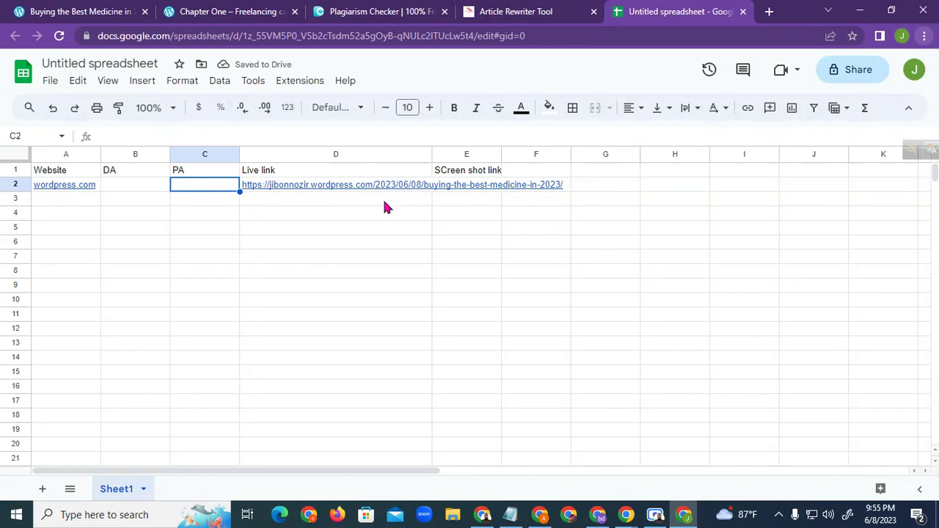
{"action": "left_click", "coordinate": [455, 173]}
{"action": "double_click", "coordinate": [474, 187]}
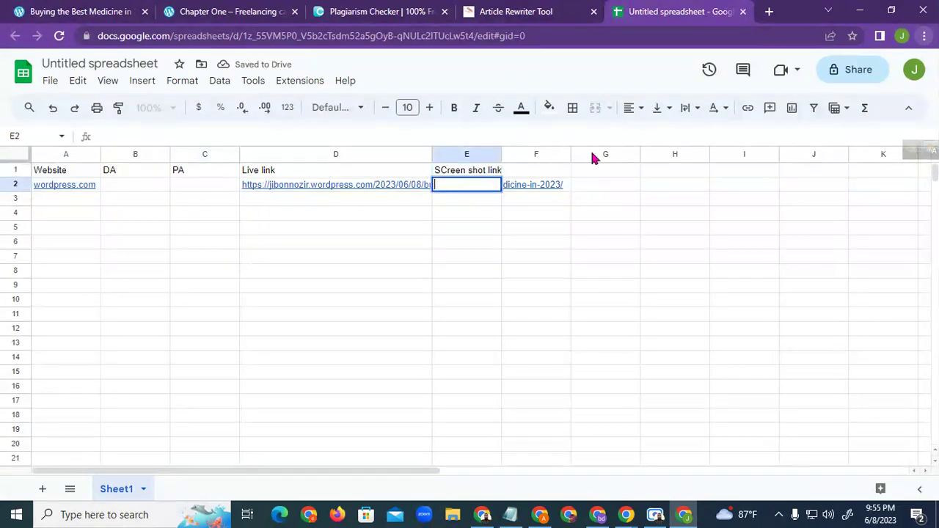
Capture the live post with Lightshot, boxing 'a trusted source' in red and adding an arrow
{"action": "left_click", "coordinate": [96, 11]}
{"action": "scroll", "coordinate": [551, 231], "scroll_direction": "up", "scroll_amount": 4}
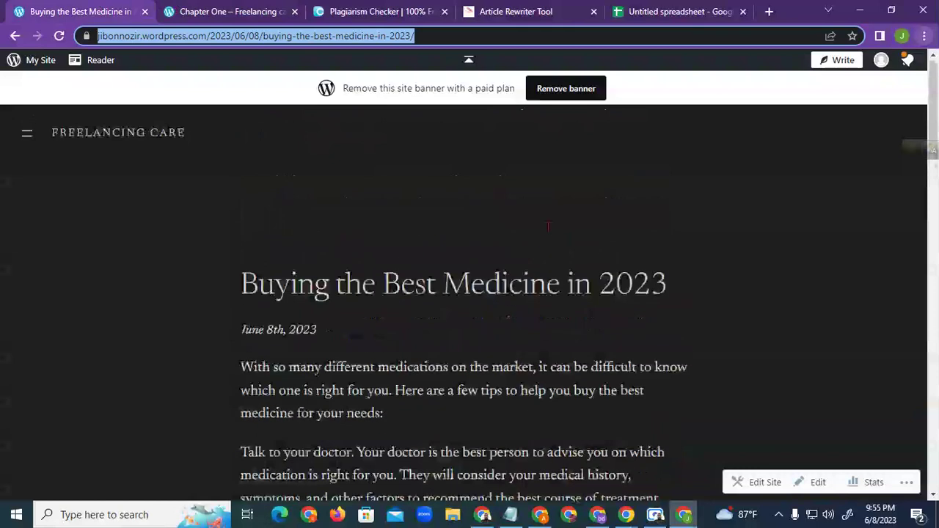
{"action": "scroll", "coordinate": [554, 237], "scroll_direction": "down", "scroll_amount": 10}
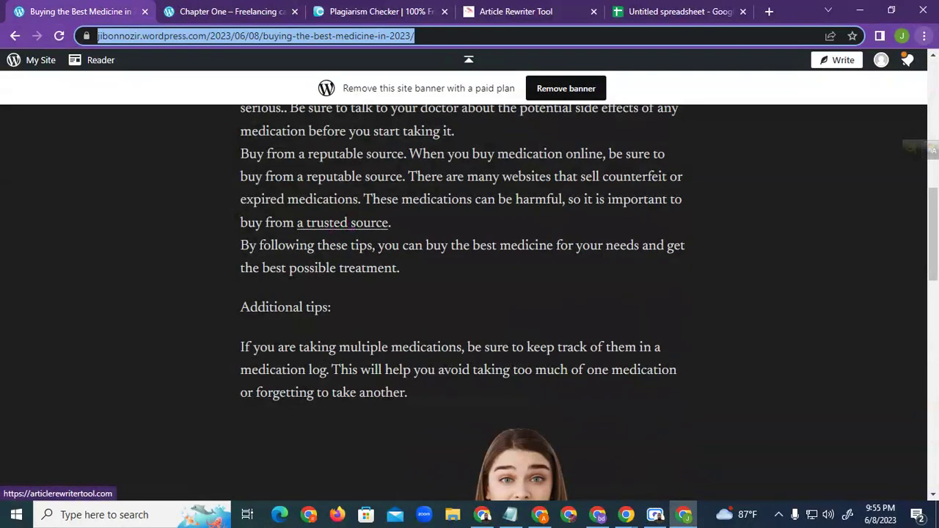
{"action": "key", "text": "Print"}
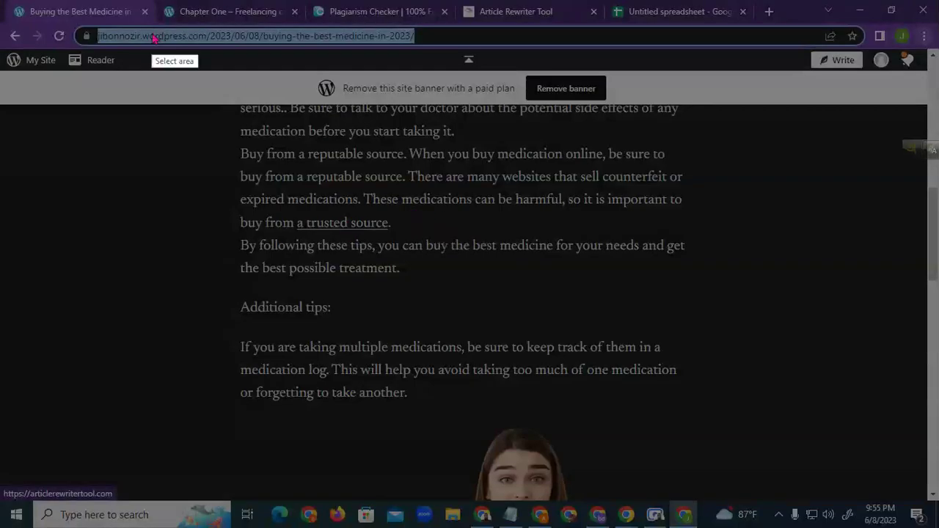
{"action": "left_click_drag", "start_coordinate": [807, 369], "coordinate": [923, 508]}
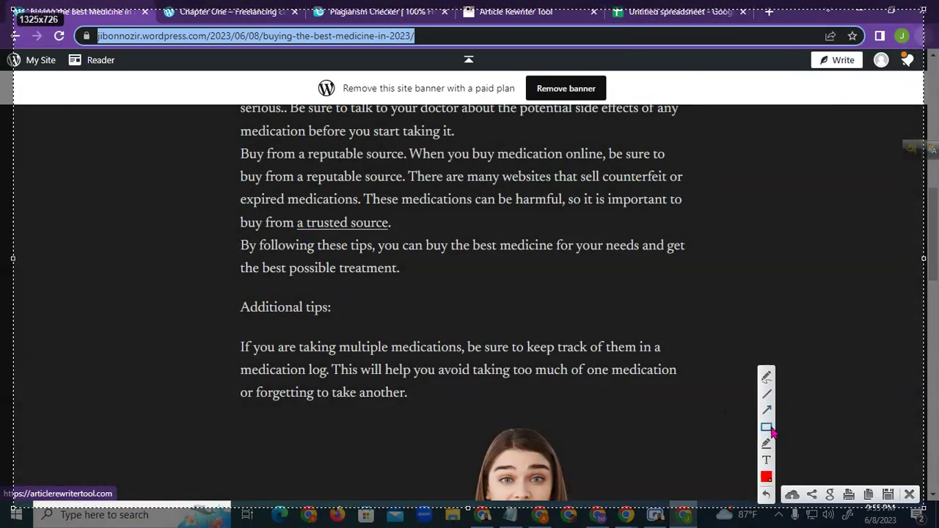
{"action": "mouse_move", "coordinate": [289, 211]}
{"action": "left_mouse_down"}
{"action": "mouse_move", "coordinate": [362, 236]}
{"action": "mouse_move", "coordinate": [403, 235]}
{"action": "left_mouse_up"}
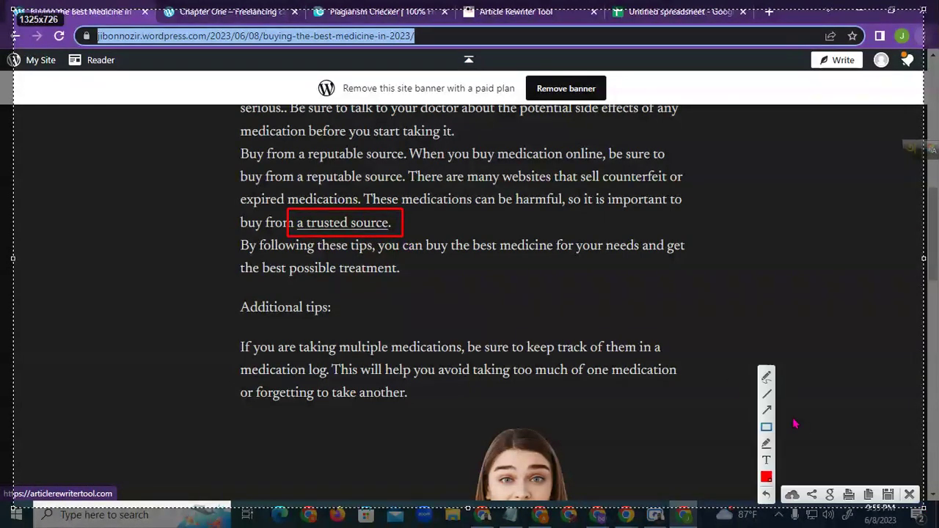
{"action": "left_click", "coordinate": [767, 409]}
{"action": "left_click_drag", "start_coordinate": [723, 121], "coordinate": [397, 219]}
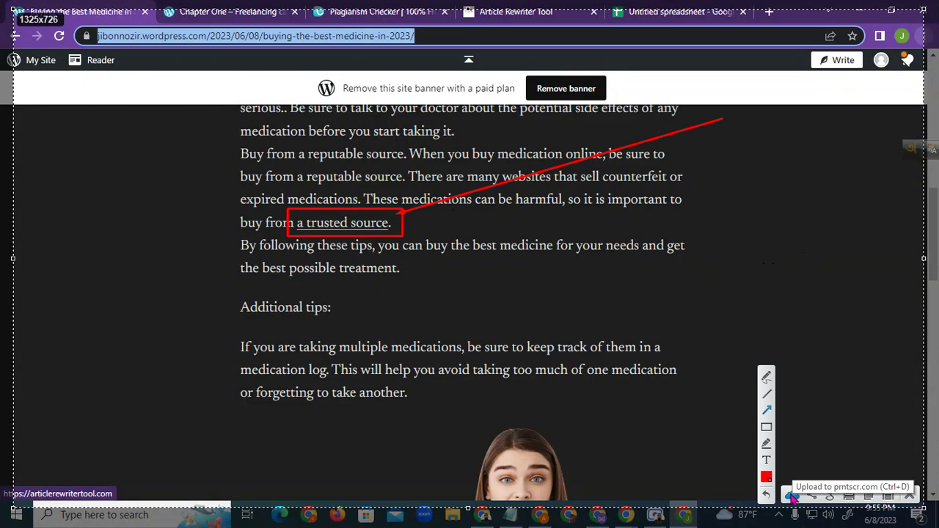
Upload the annotated screenshot to prnt.sc and copy its share link
{"action": "left_click", "coordinate": [793, 497]}
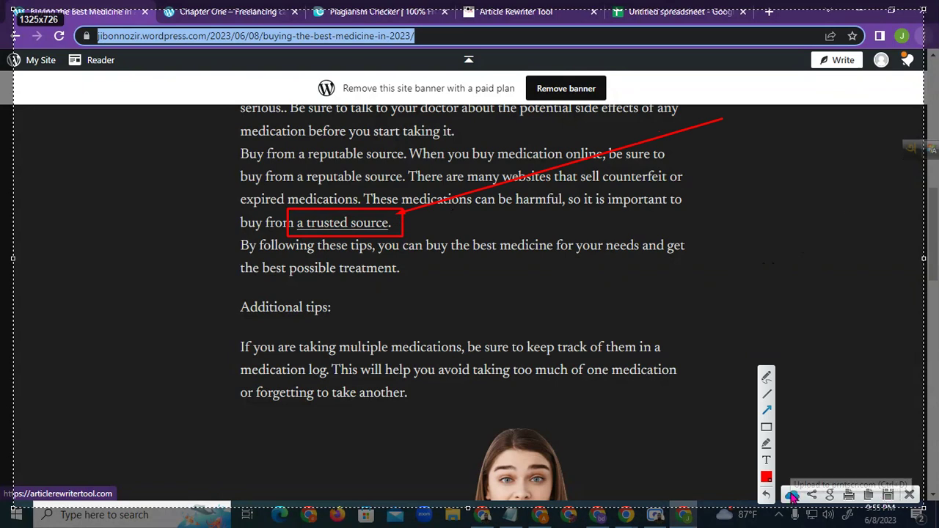
{"action": "left_click", "coordinate": [793, 497]}
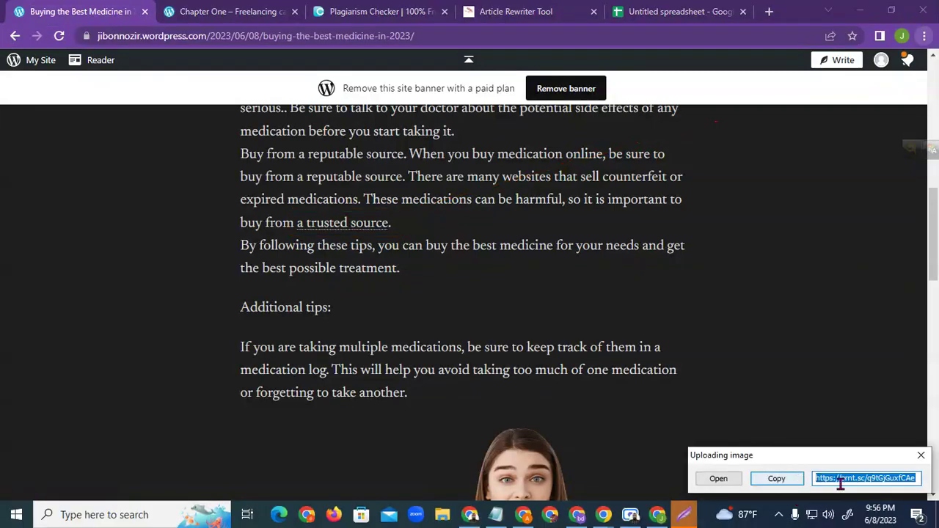
{"action": "left_click", "coordinate": [780, 479]}
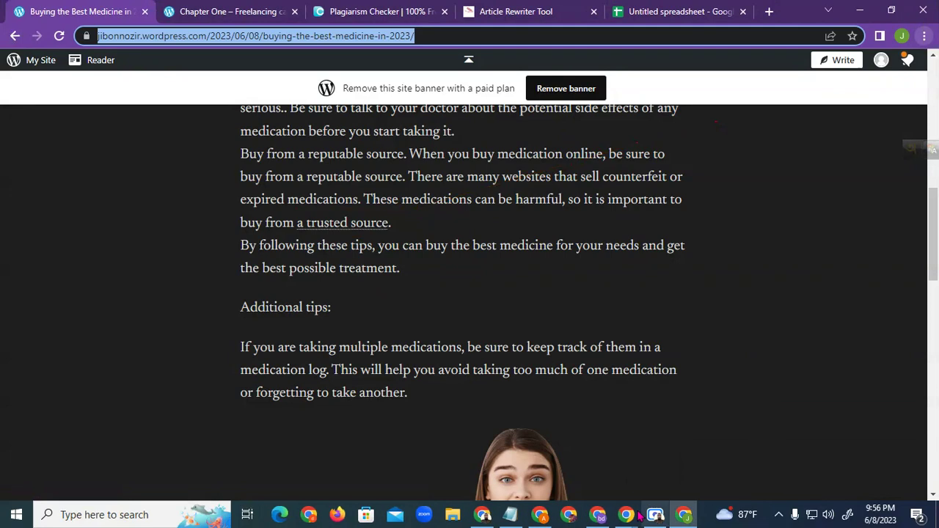
Paste the prnt.sc screenshot link into cell E2 of the tracker spreadsheet
{"action": "left_click", "coordinate": [664, 10]}
{"action": "key", "text": "ctrl+v"}
{"action": "left_click", "coordinate": [498, 223]}
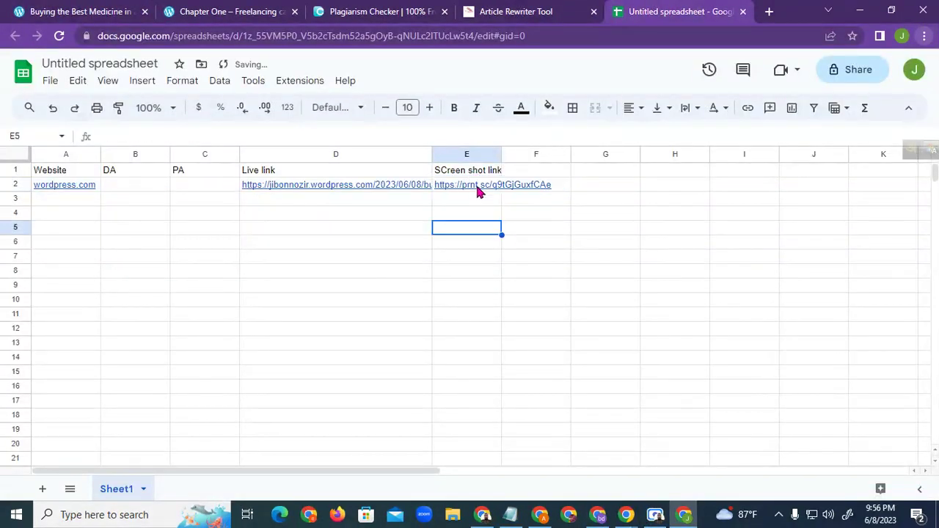
Check the prnt.sc link in a new browser tab, then close that tab
{"action": "left_click", "coordinate": [769, 11]}
{"action": "right_click", "coordinate": [548, 35]}
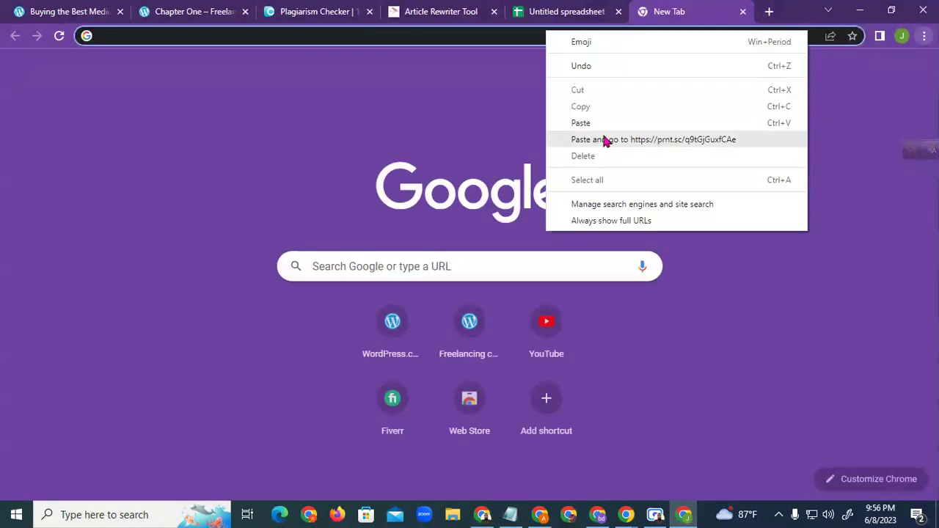
{"action": "left_click", "coordinate": [610, 139]}
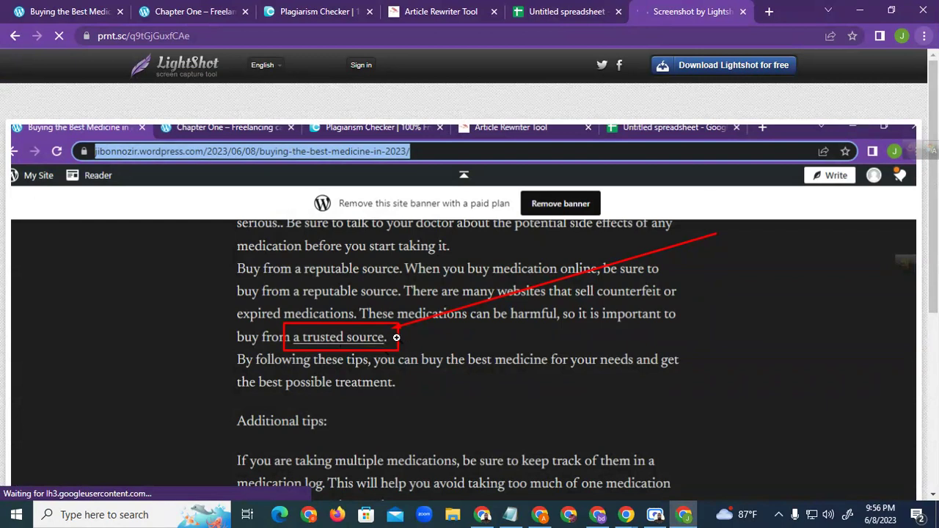
{"action": "left_click", "coordinate": [742, 11]}
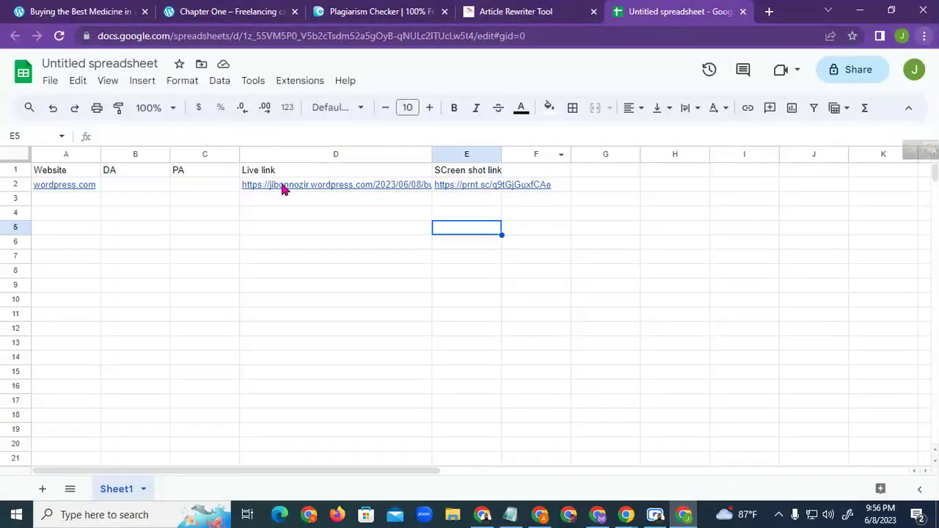
{"action": "left_click", "coordinate": [308, 186]}
{"action": "left_click", "coordinate": [190, 179]}
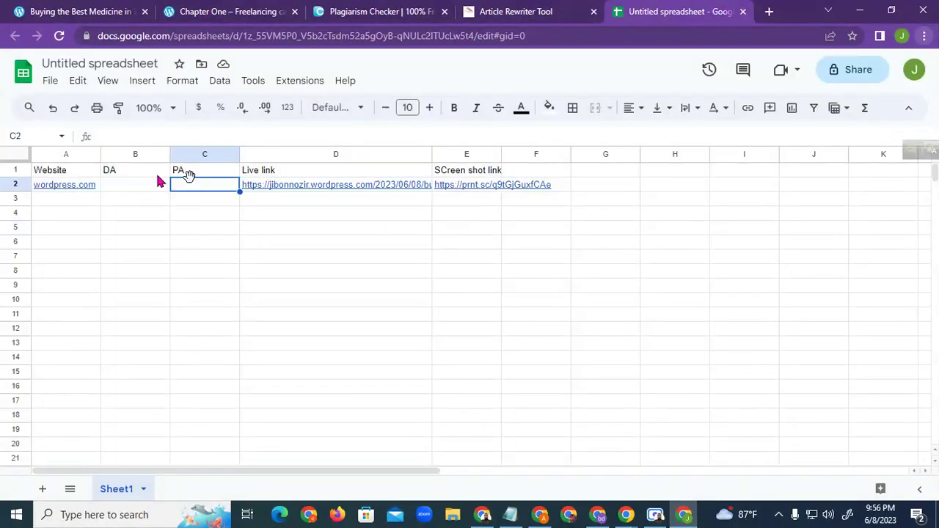
{"action": "left_click", "coordinate": [151, 176]}
{"action": "left_click", "coordinate": [345, 284]}
{"action": "left_click", "coordinate": [483, 514]}
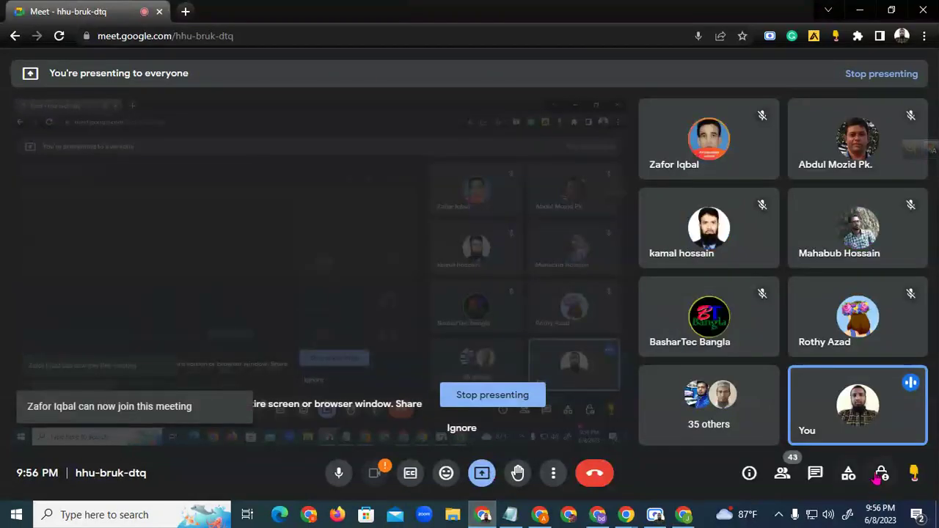
{"action": "left_click", "coordinate": [483, 515]}
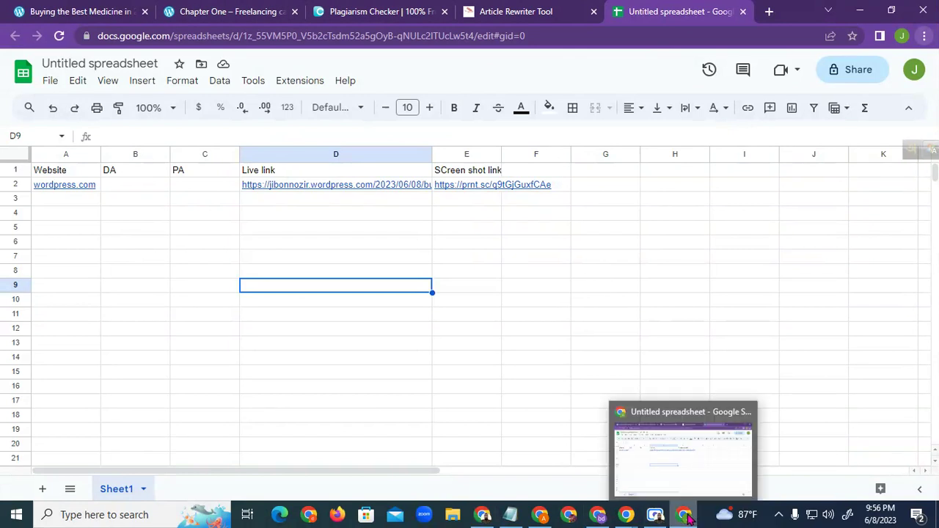
Select empty cells D3, row 3, C2 and C5 unchanged, then restore the Scre.io Screen Recorder window
{"action": "left_click", "coordinate": [389, 205]}
{"action": "left_click", "coordinate": [220, 199]}
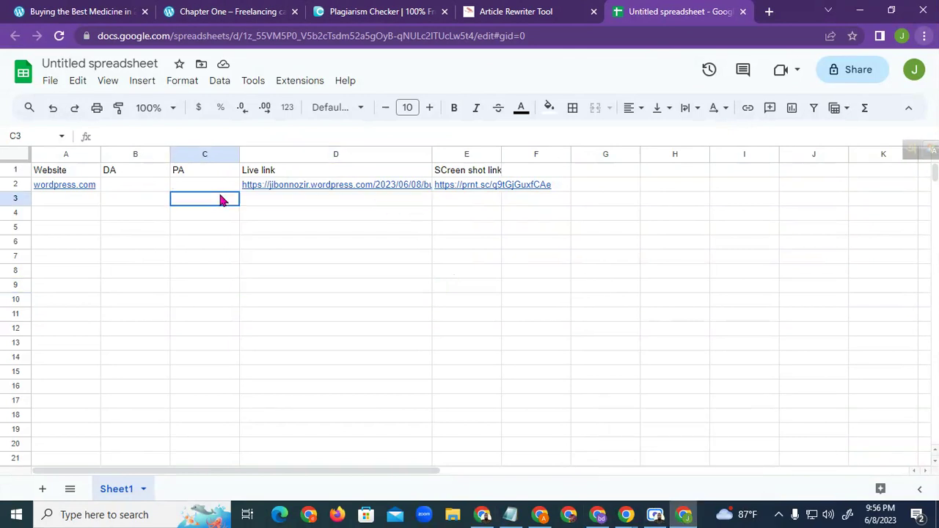
{"action": "left_click", "coordinate": [134, 201]}
{"action": "left_click", "coordinate": [69, 201]}
{"action": "left_click", "coordinate": [180, 186]}
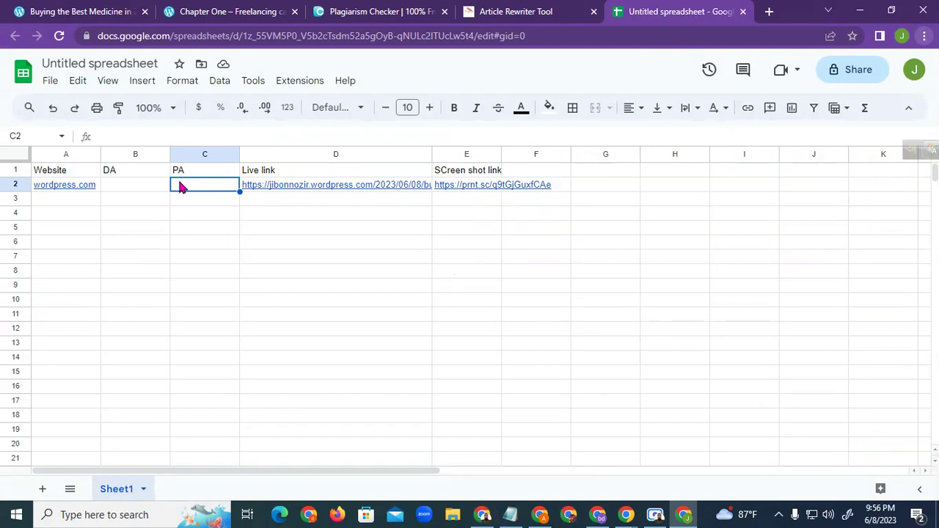
{"action": "left_click", "coordinate": [211, 230]}
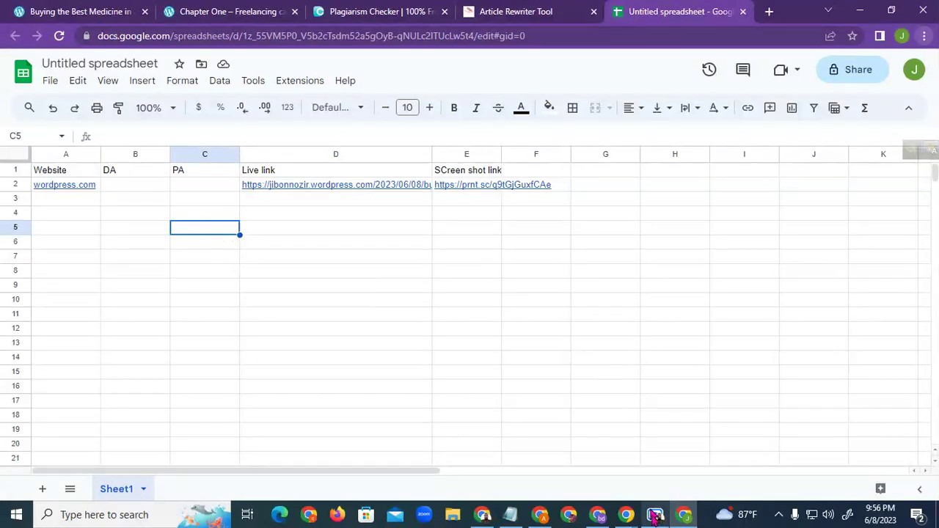
{"action": "left_click", "coordinate": [655, 514]}
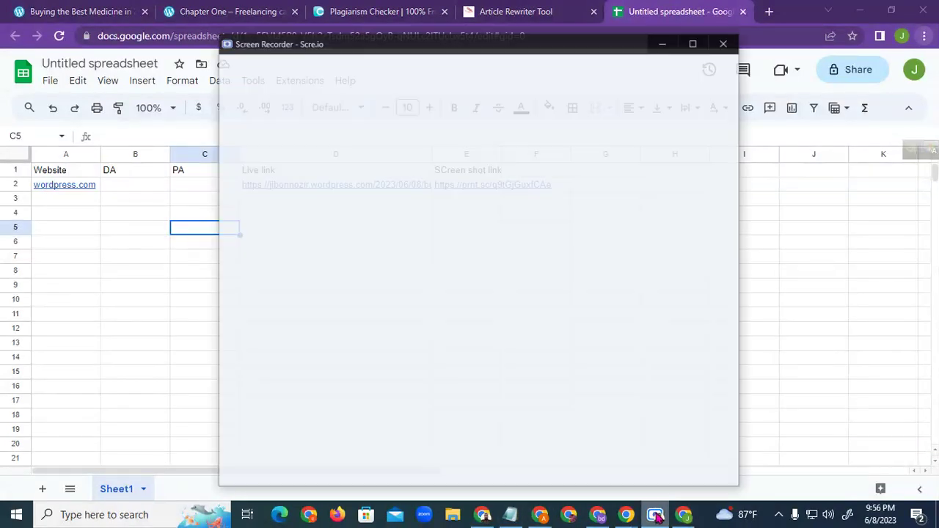